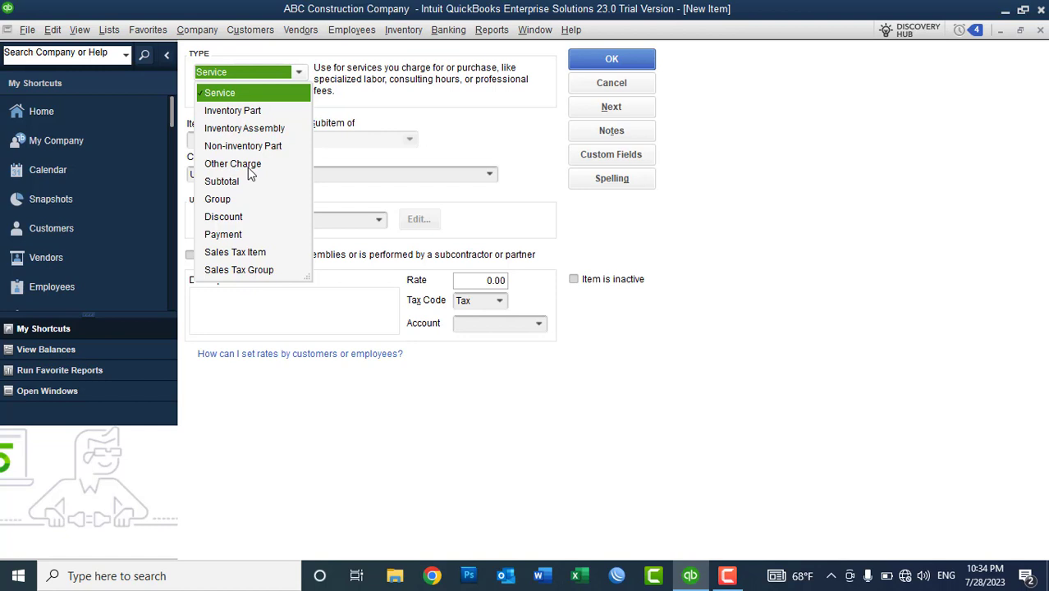
Step: Set the new item's type to Other Charge and name it Late Payment Charges
click(238, 164)
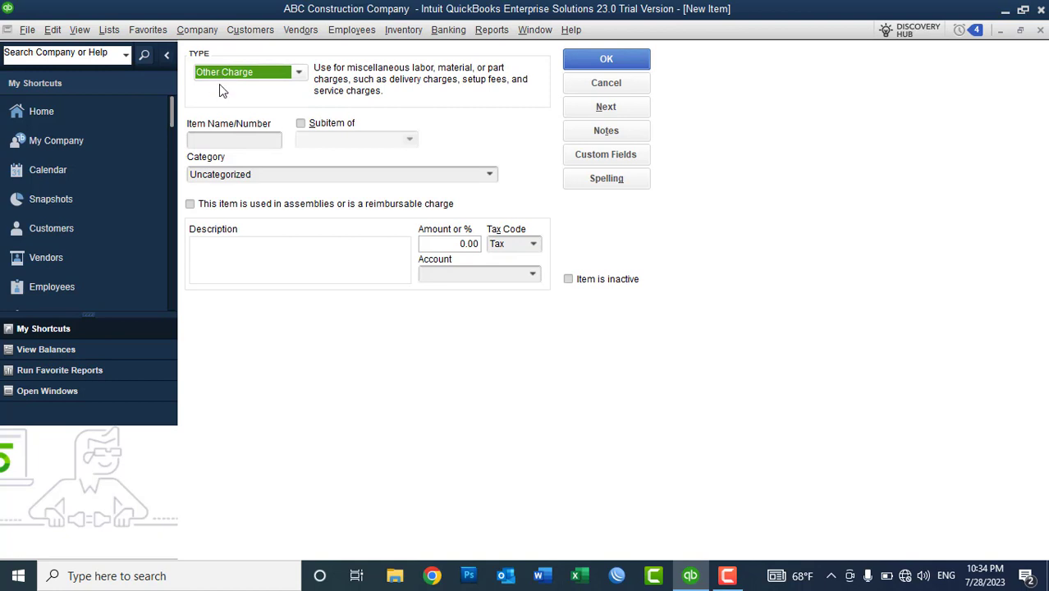
click(223, 141)
text(La)
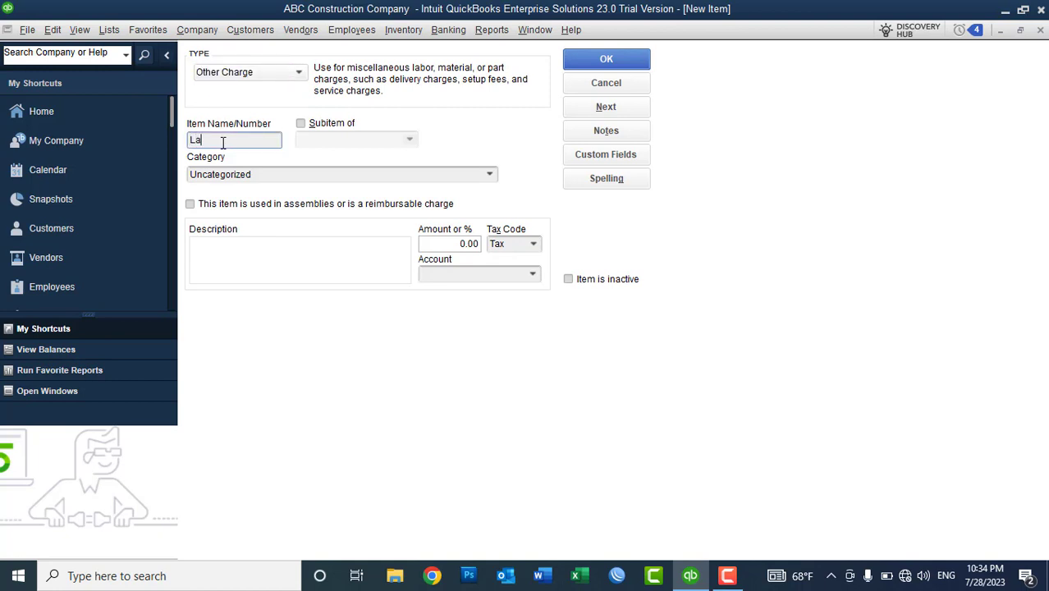
text(te Payment Chages)
key(BackSpace)
key(BackSpace)
key(BackSpace)
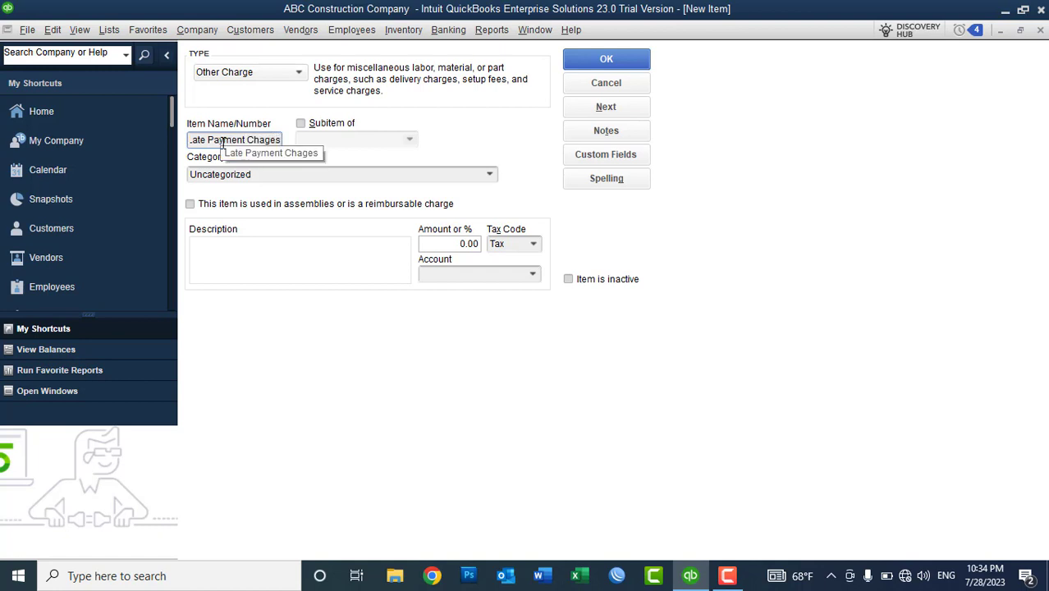
text(rgs)
key(Left)
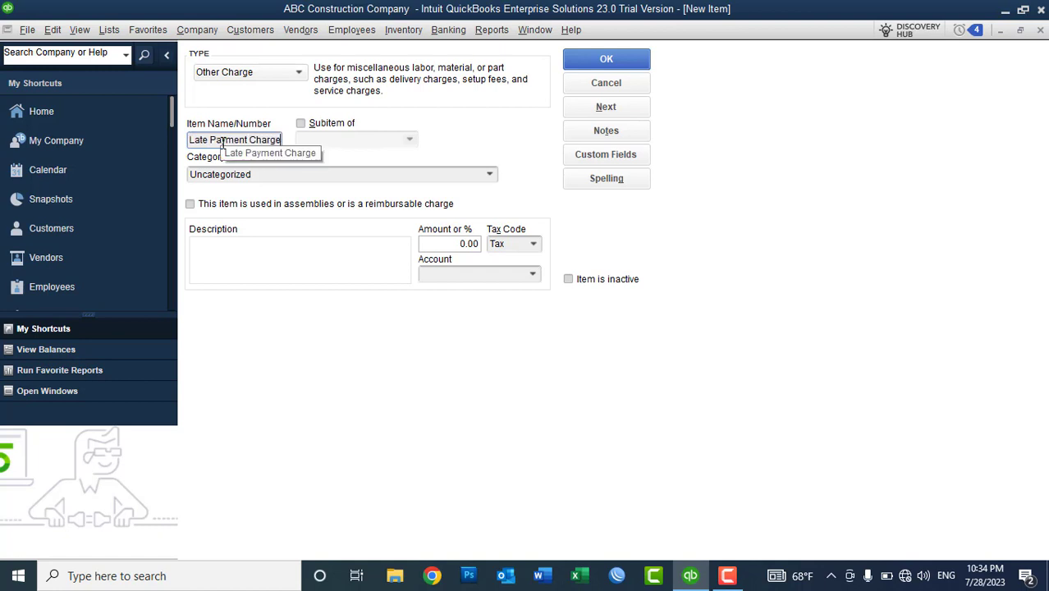
text(e)
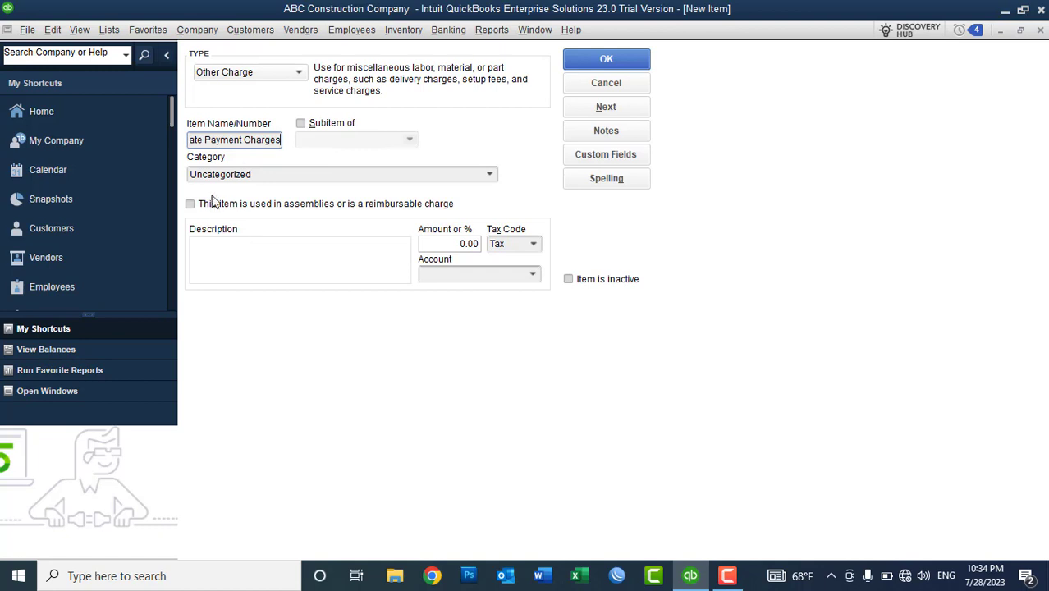
Step: Enter "Late Payment Charges - 1000 AFN" as the item's description
click(269, 271)
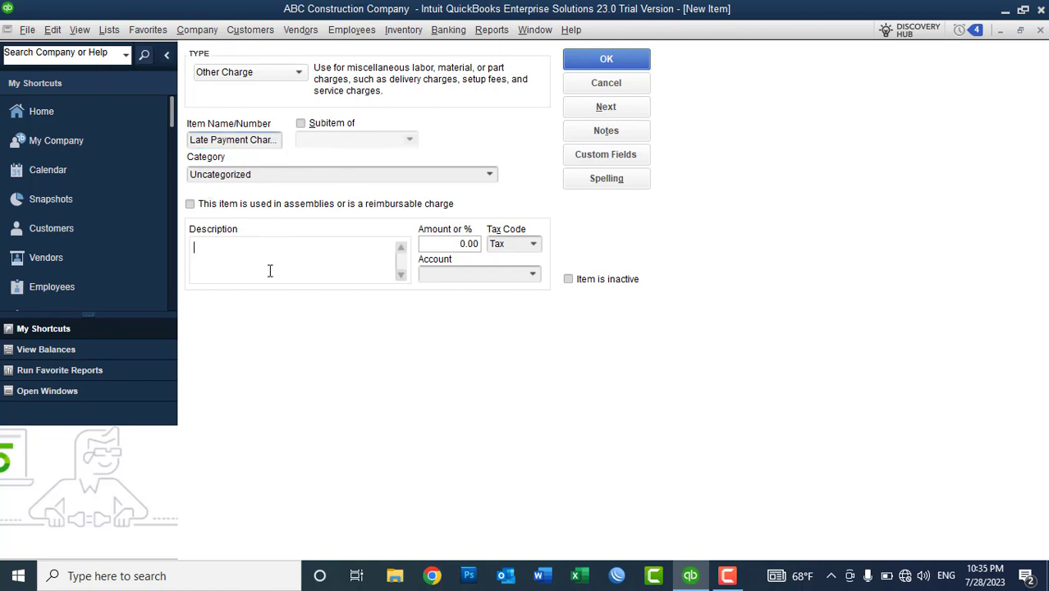
text(Late Payment Charges - )
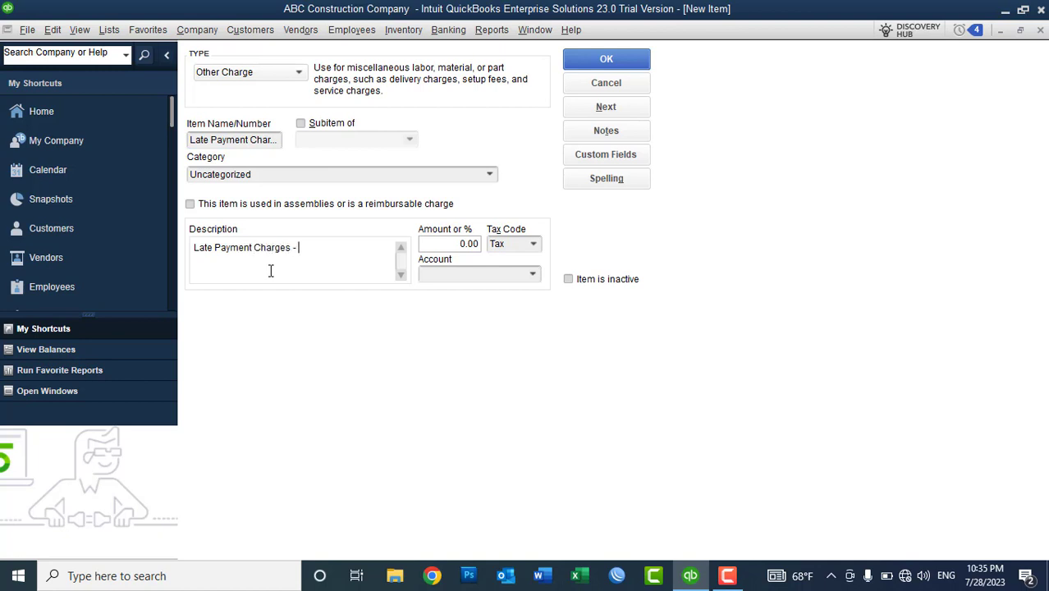
text(1000 AFN)
Step: Set the item's amount to 1000 and its tax code to Non (Non-Taxable Sales)
click(467, 244)
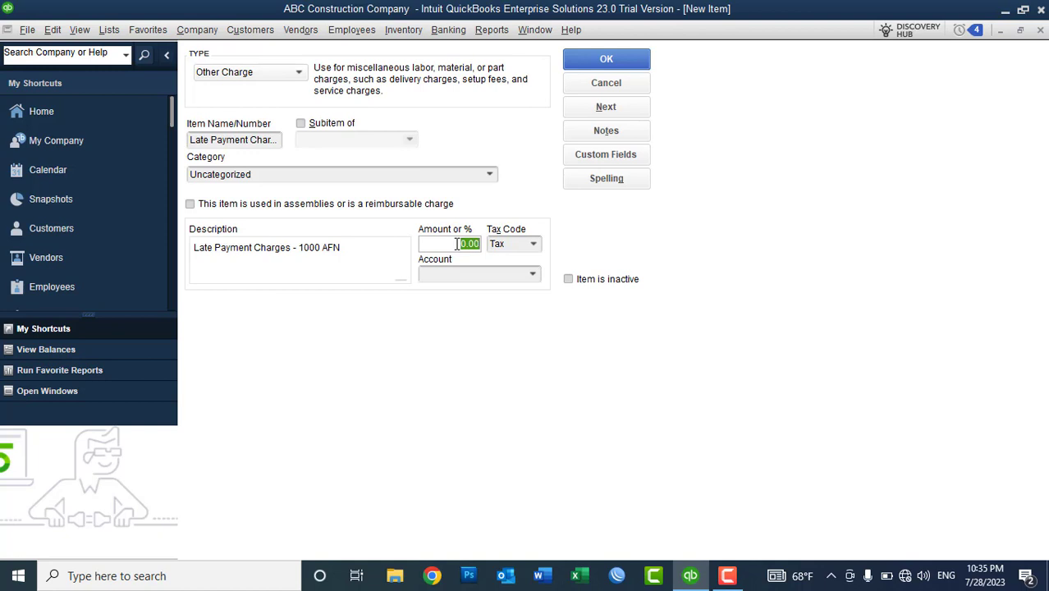
text(1000)
key(Tab)
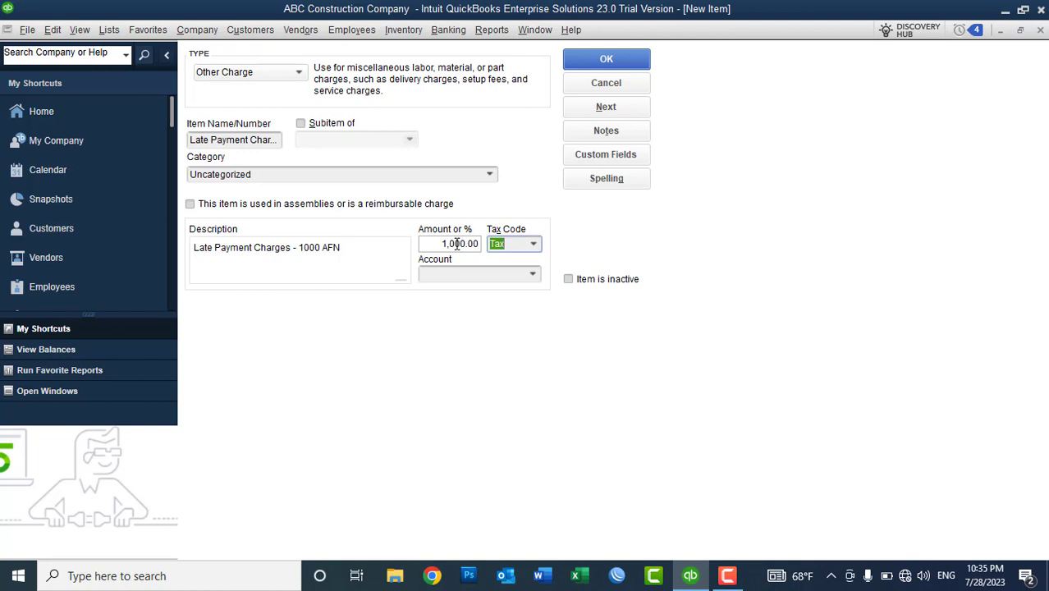
click(534, 243)
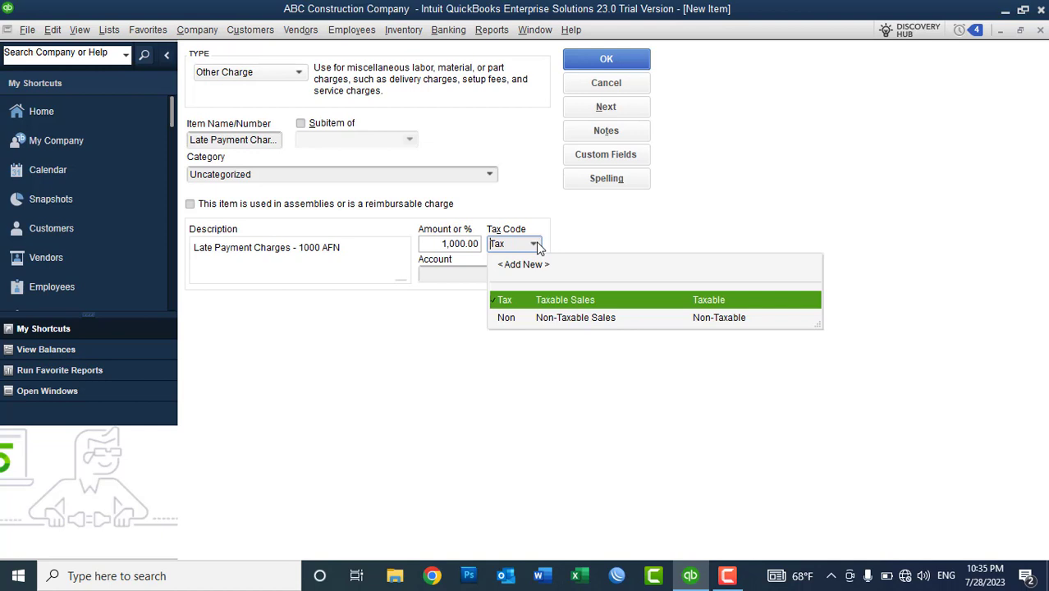
click(535, 316)
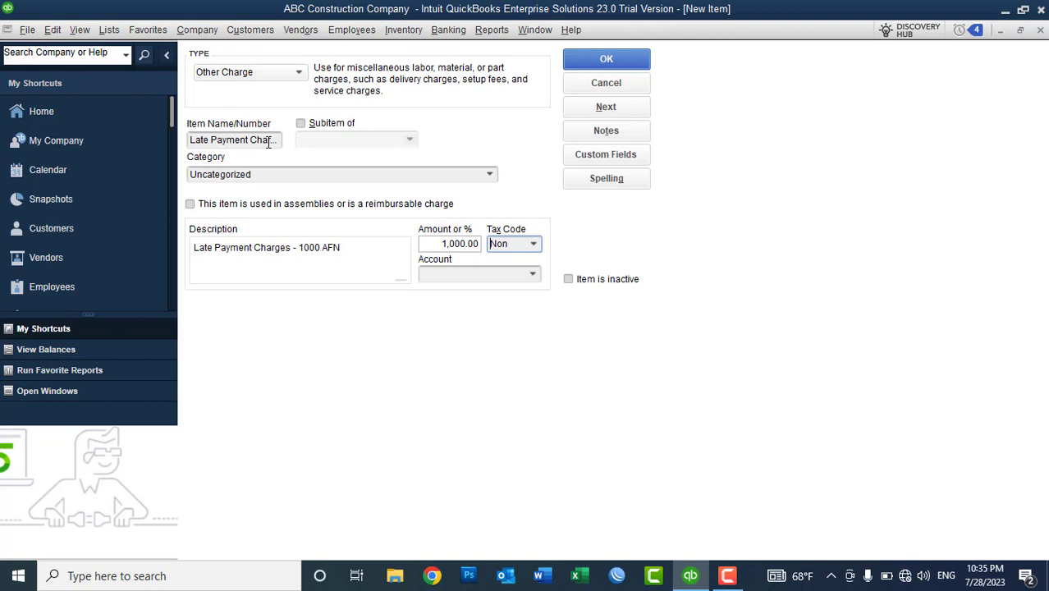
Step: Create an income account numbered 45600 and named Late Payment Charges Income as the item's account
click(533, 273)
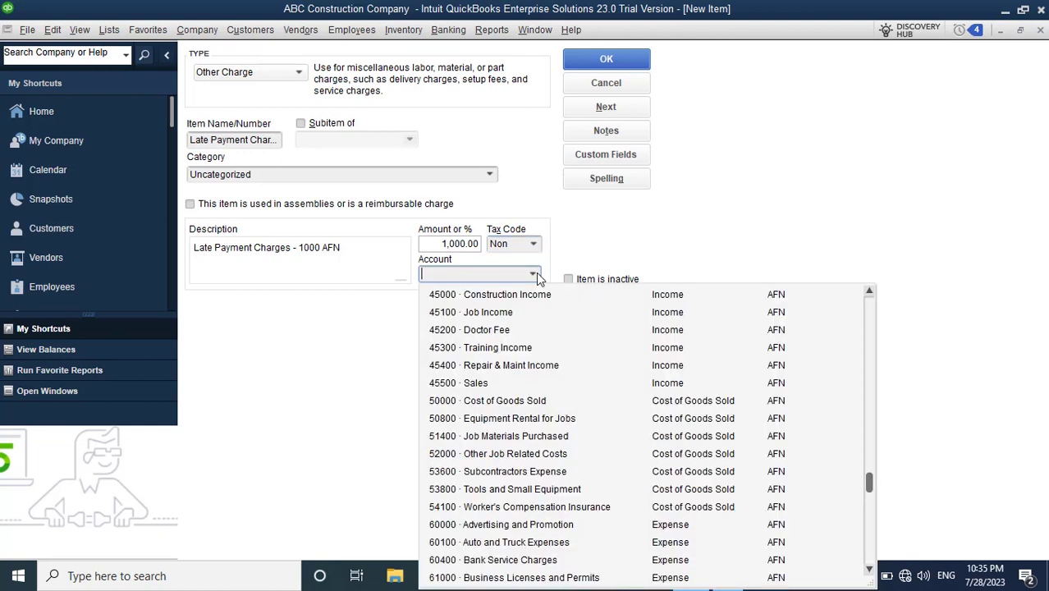
click(871, 293)
click(872, 293)
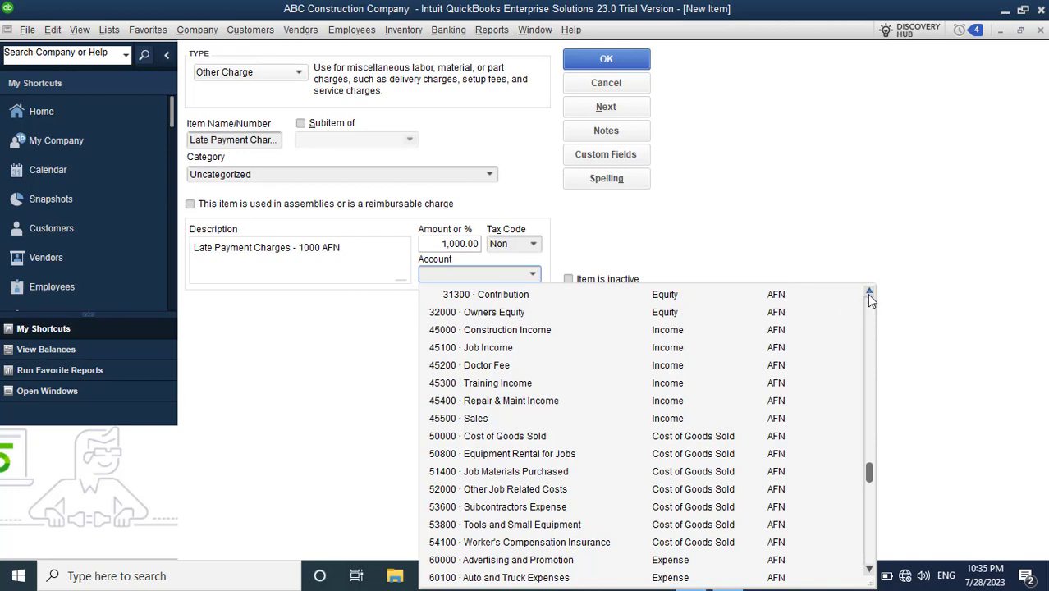
click(870, 294)
click(870, 294)
click(871, 294)
click(870, 294)
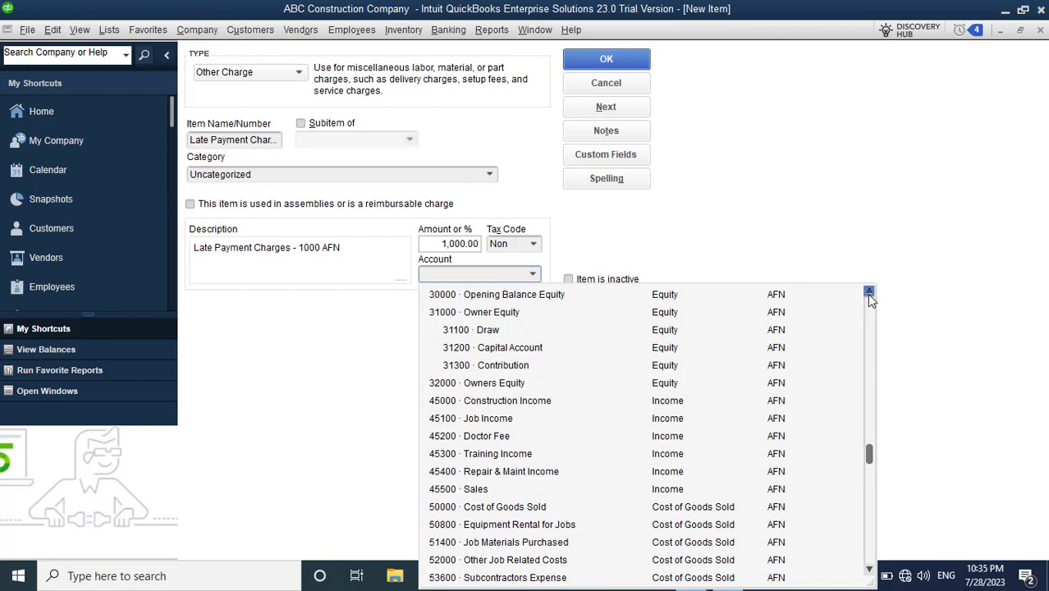
click(870, 294)
click(870, 294)
click(870, 294)
click(869, 292)
click(869, 292)
click(869, 292)
click(869, 292)
click(870, 292)
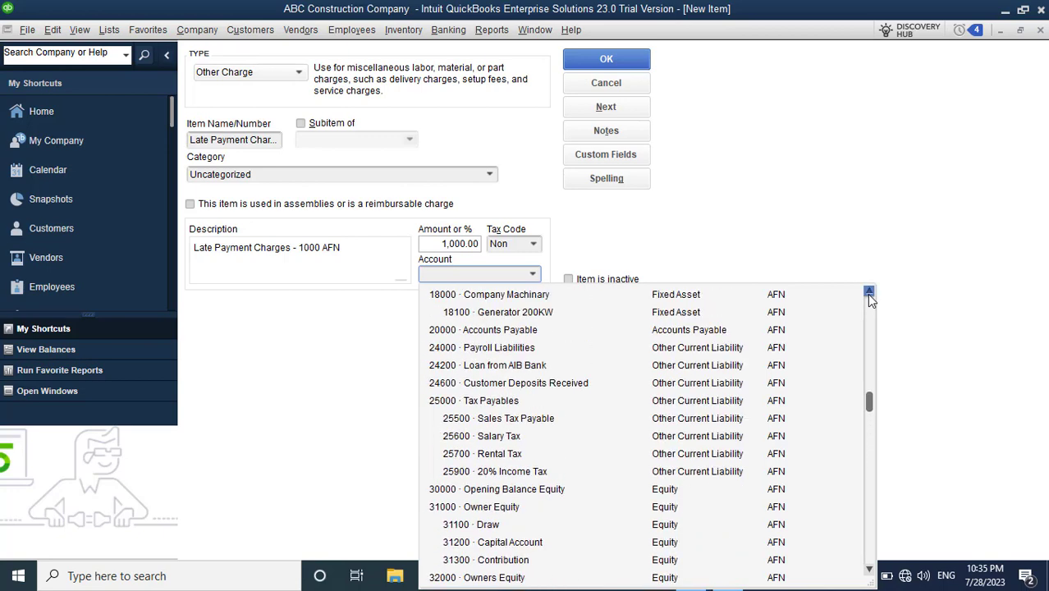
click(869, 292)
click(869, 292)
click(869, 292)
click(870, 293)
click(869, 293)
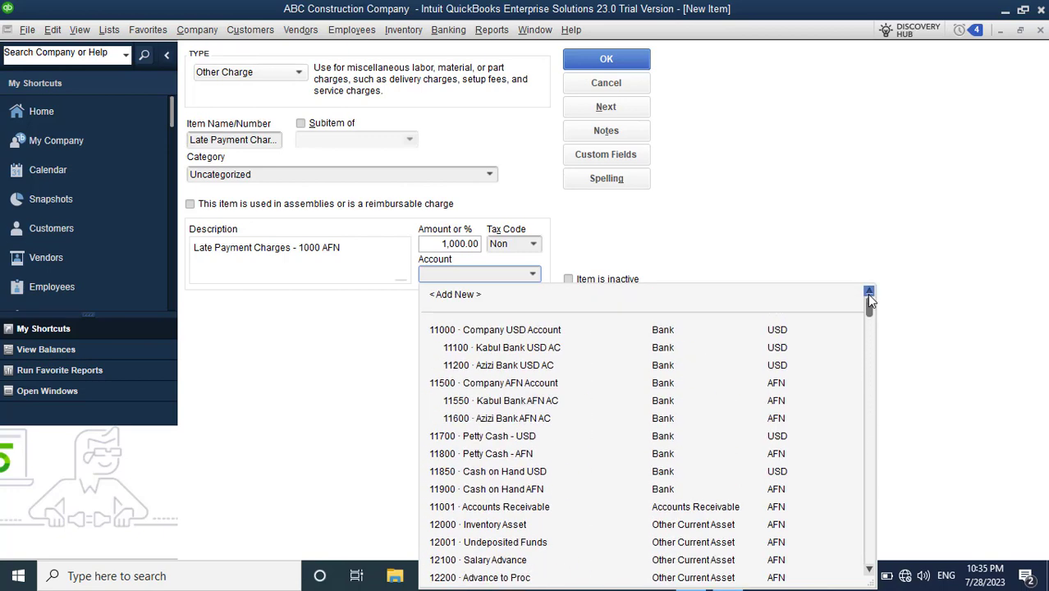
click(472, 294)
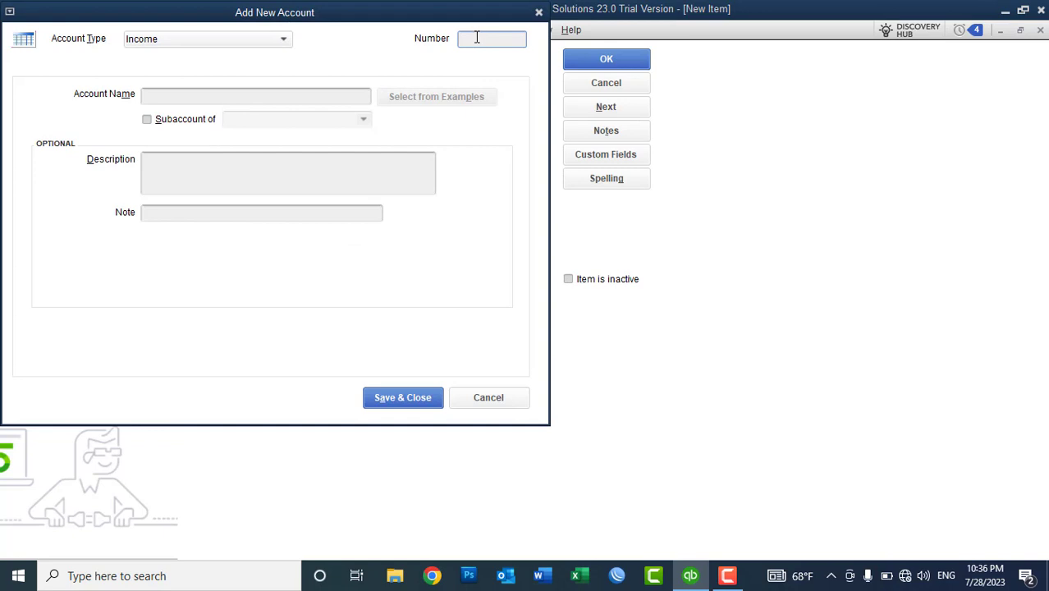
click(476, 37)
text(45600)
key(Tab)
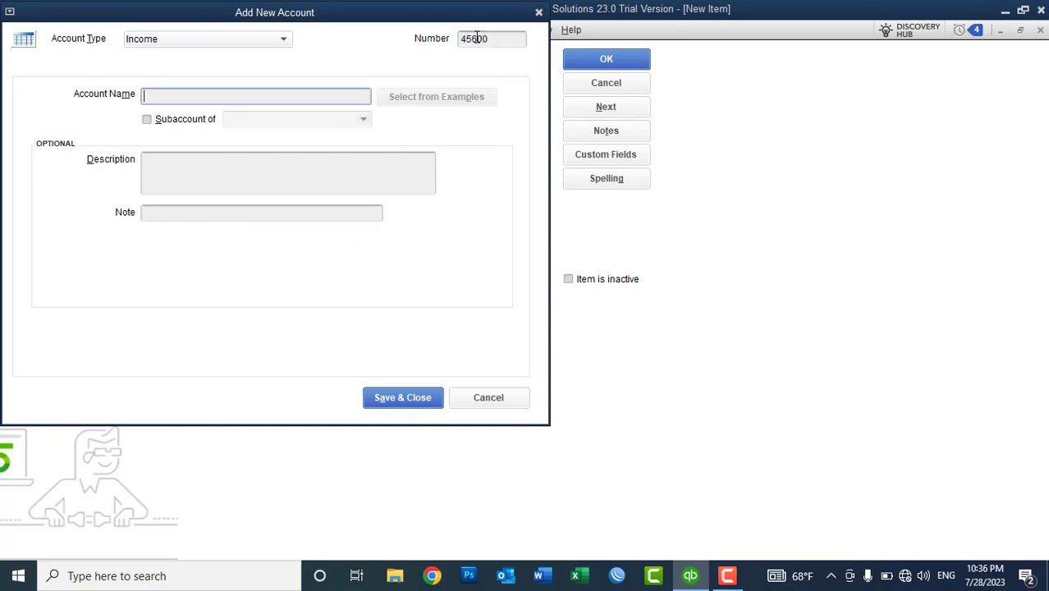
text(Late Payme)
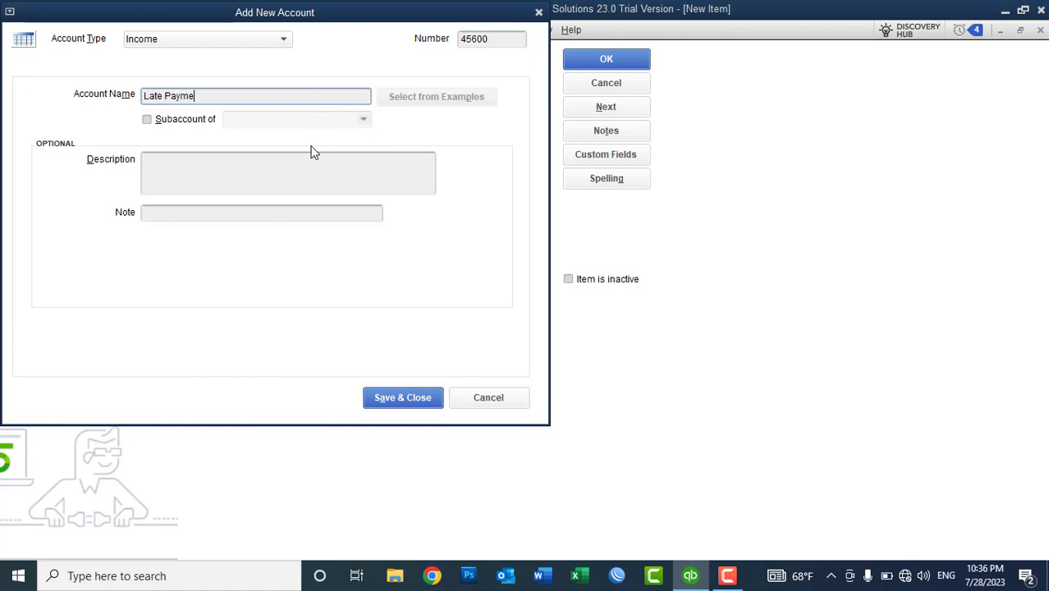
text(nt Charges)
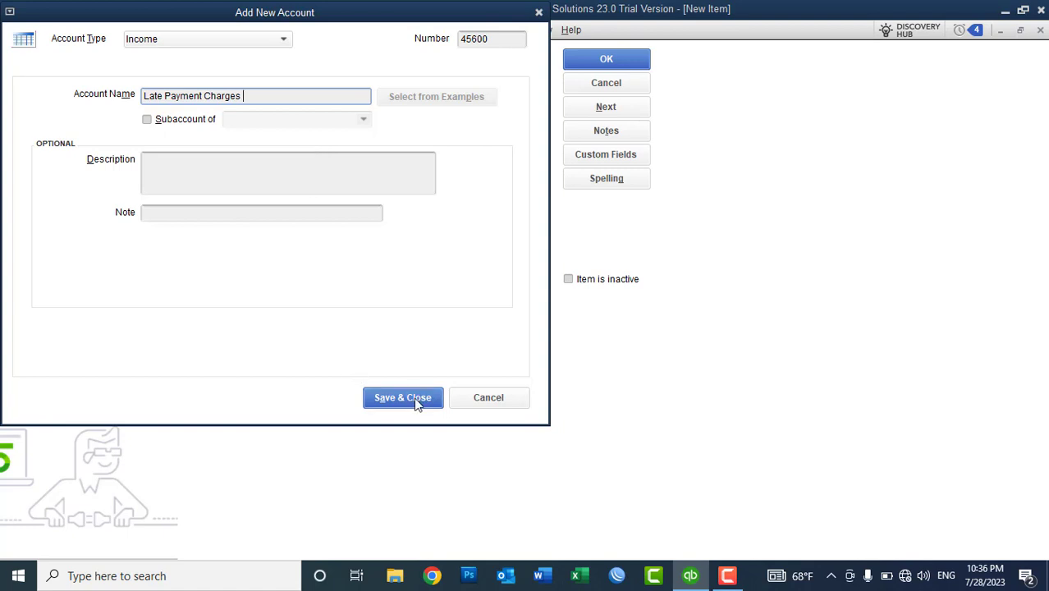
text( Income)
click(397, 396)
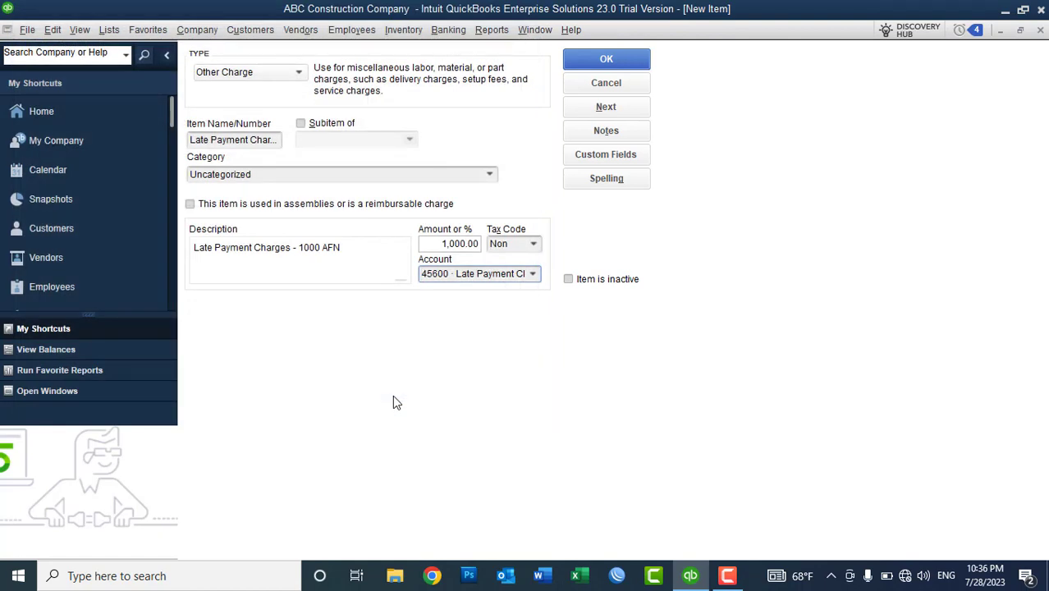
Step: Save the new item, ignoring all spelling flags for AFN, and close the Item List
click(601, 61)
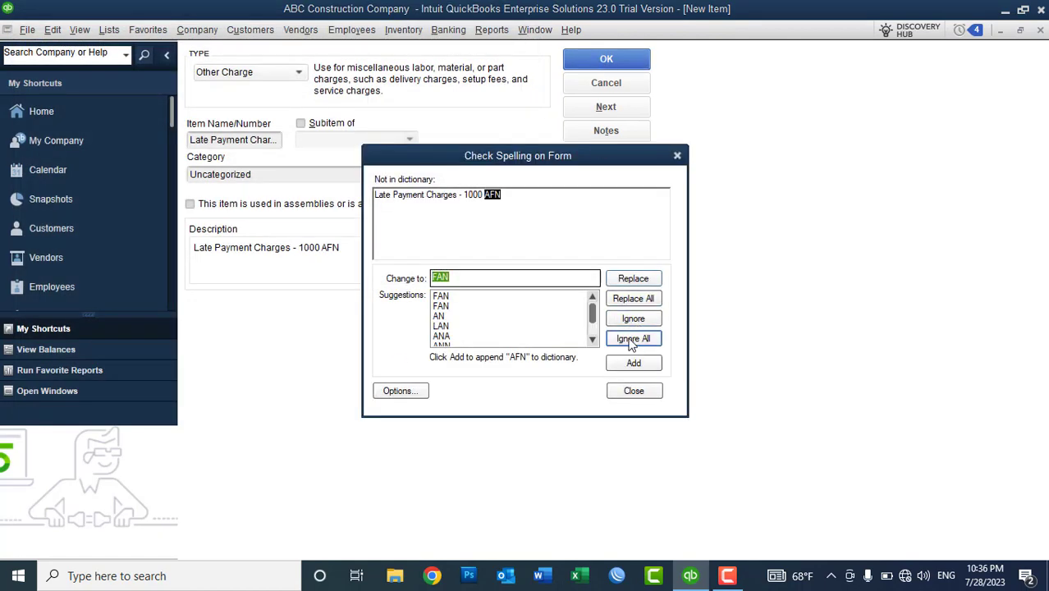
click(631, 344)
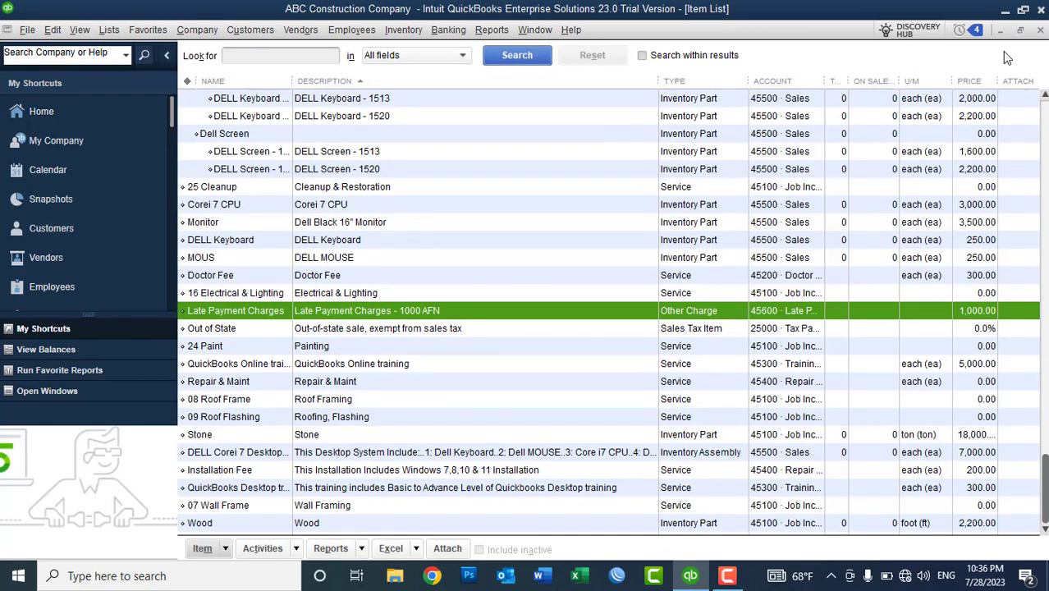
click(1040, 30)
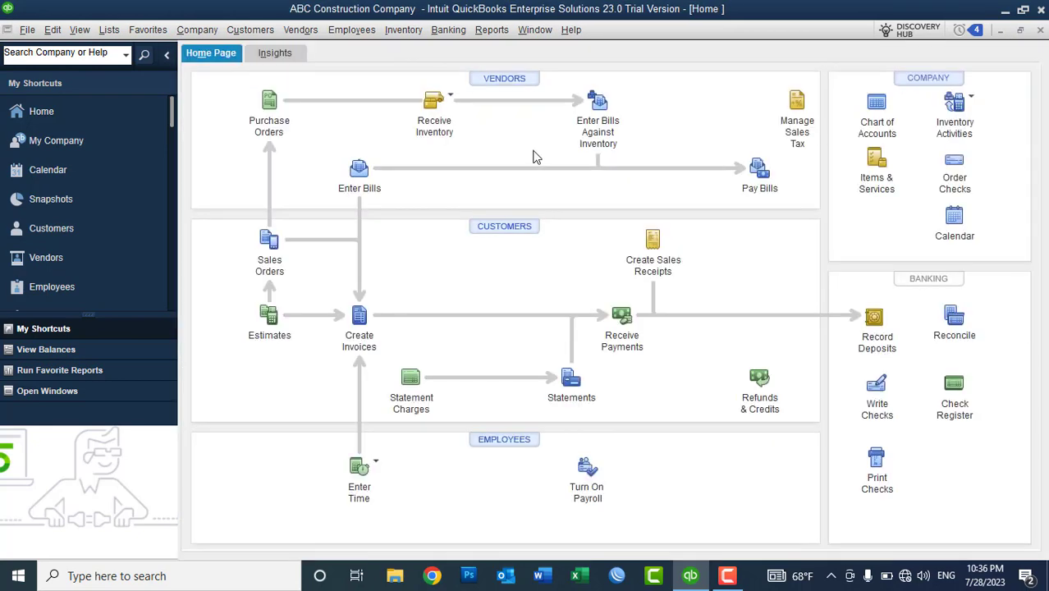
Step: Start a new invoice from the Customer Center
click(503, 226)
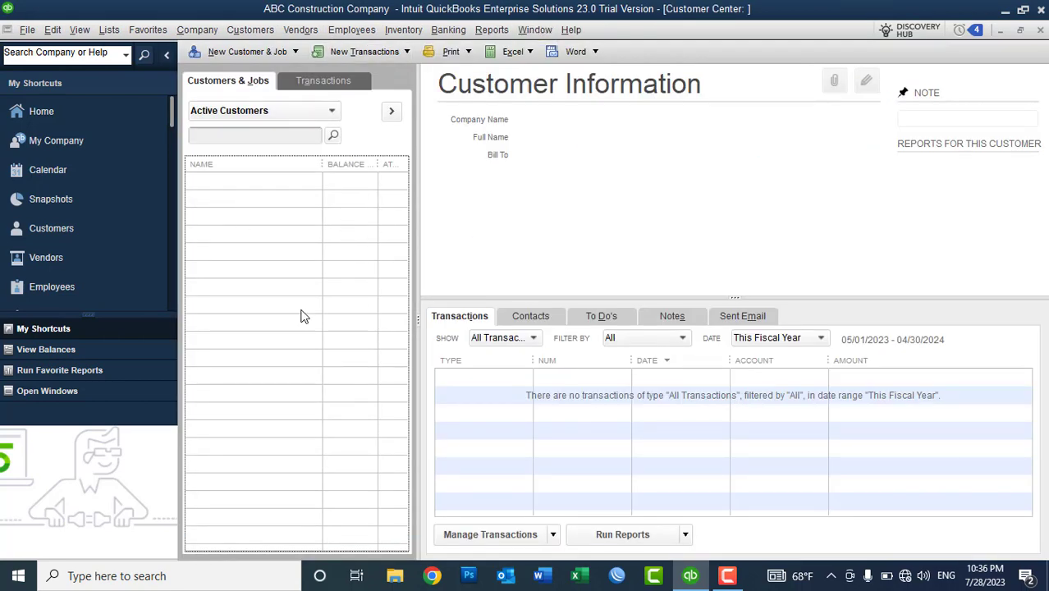
click(354, 54)
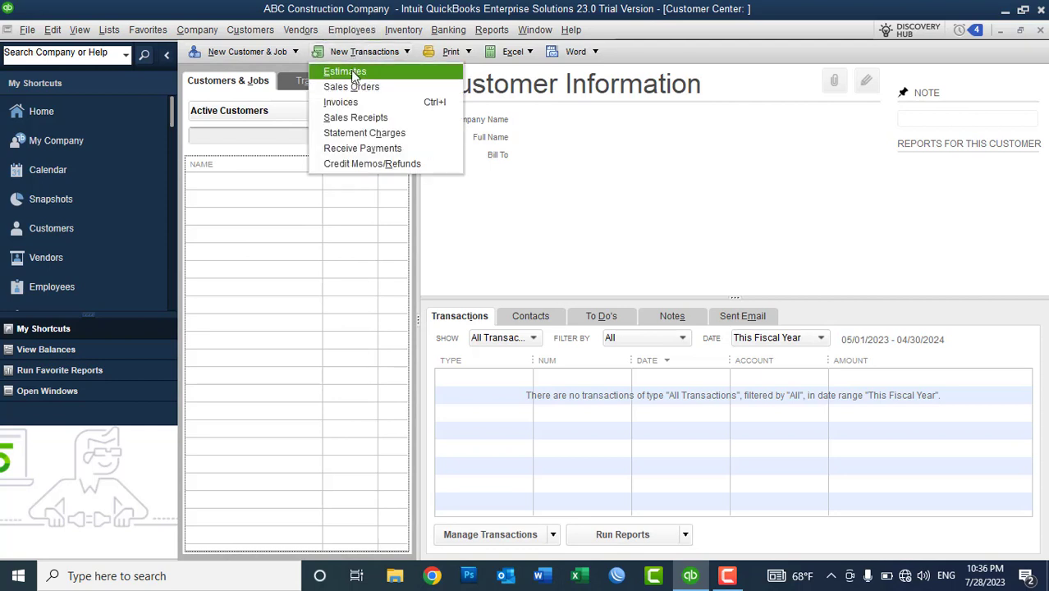
click(353, 102)
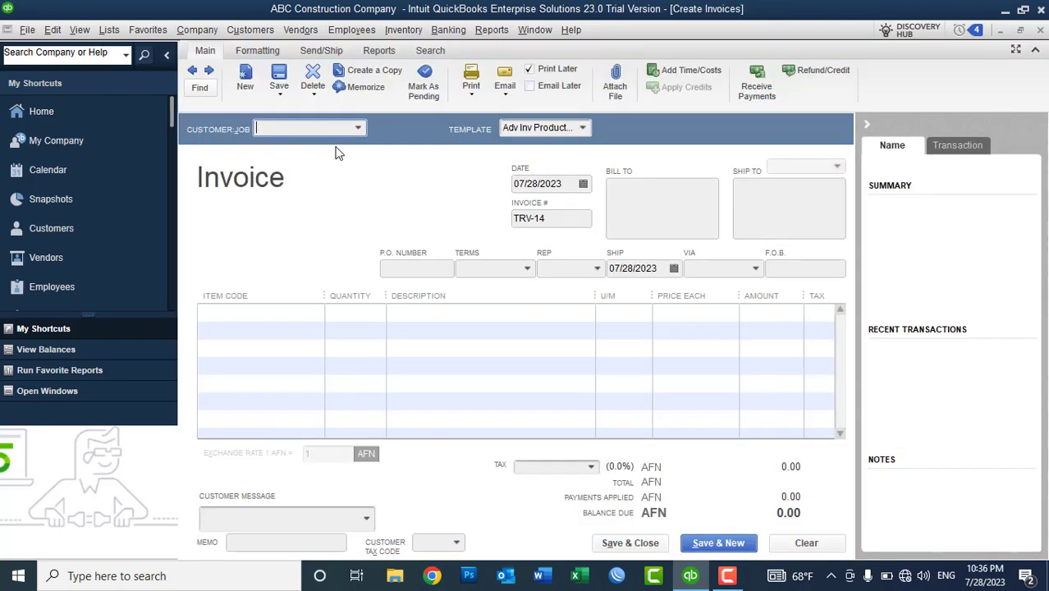
Step: Add QuickBooks Desktop training as the invoice's first line item with a quantity of 10
click(288, 313)
click(316, 313)
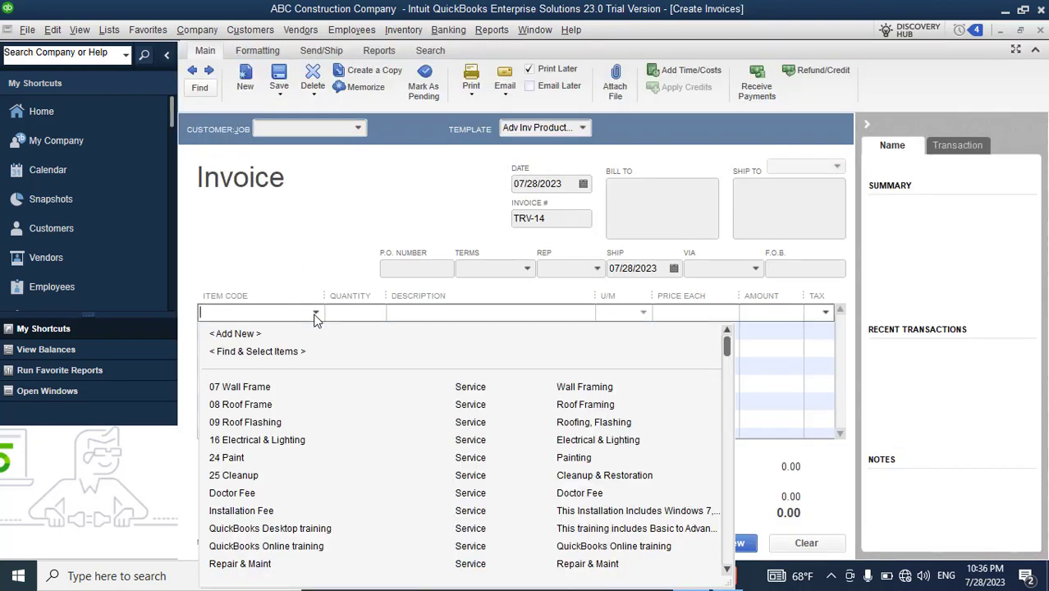
text(Q)
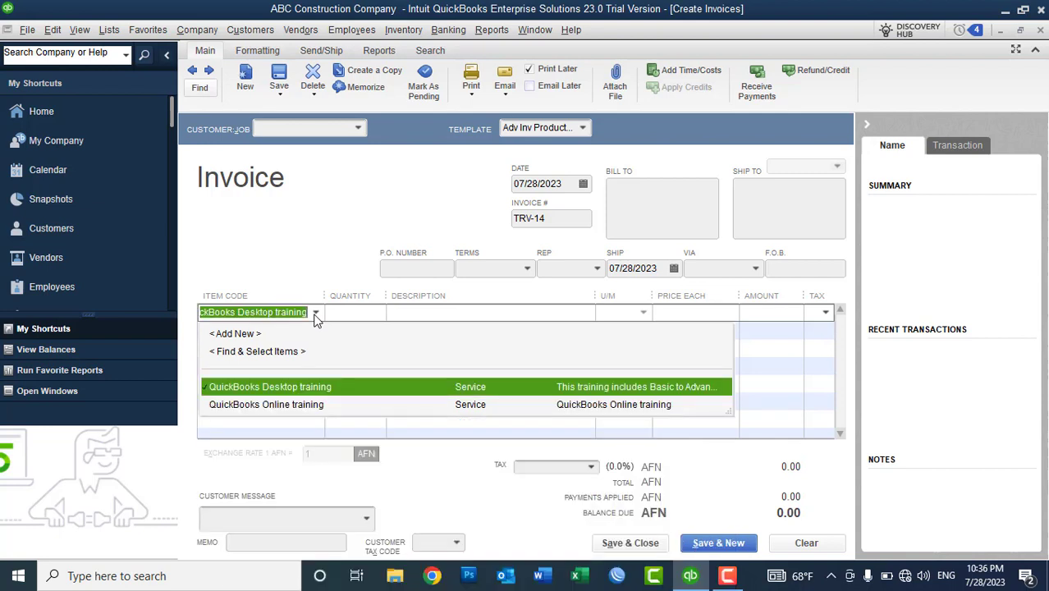
click(275, 387)
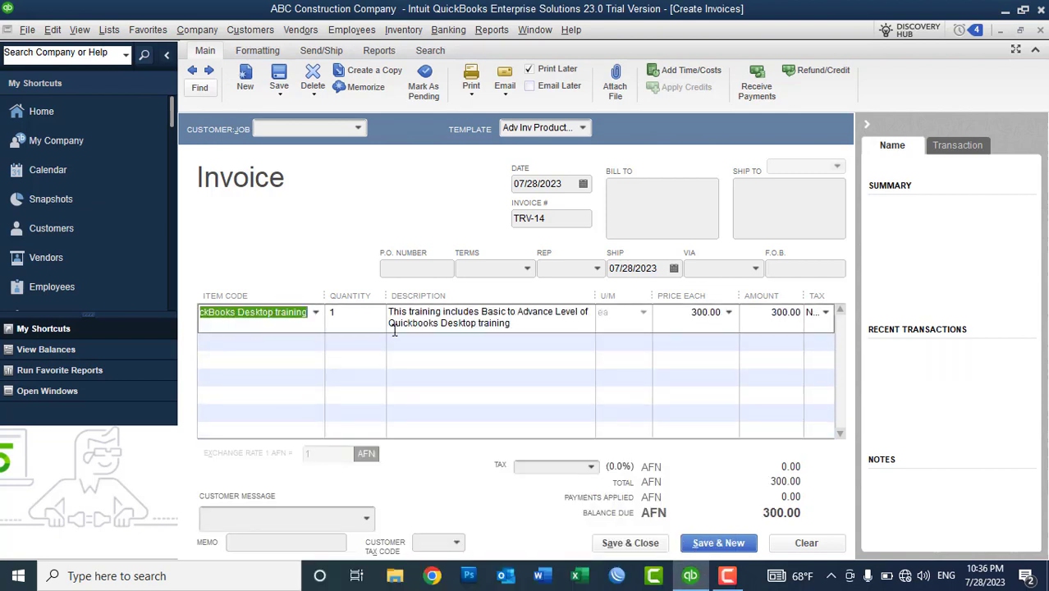
click(346, 319)
text(0)
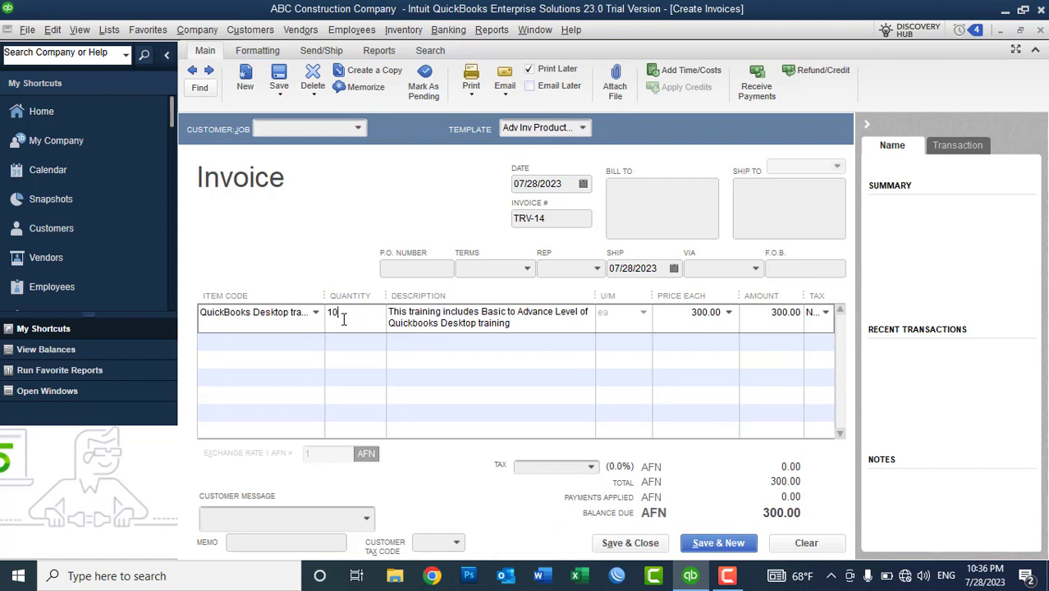
key(Tab)
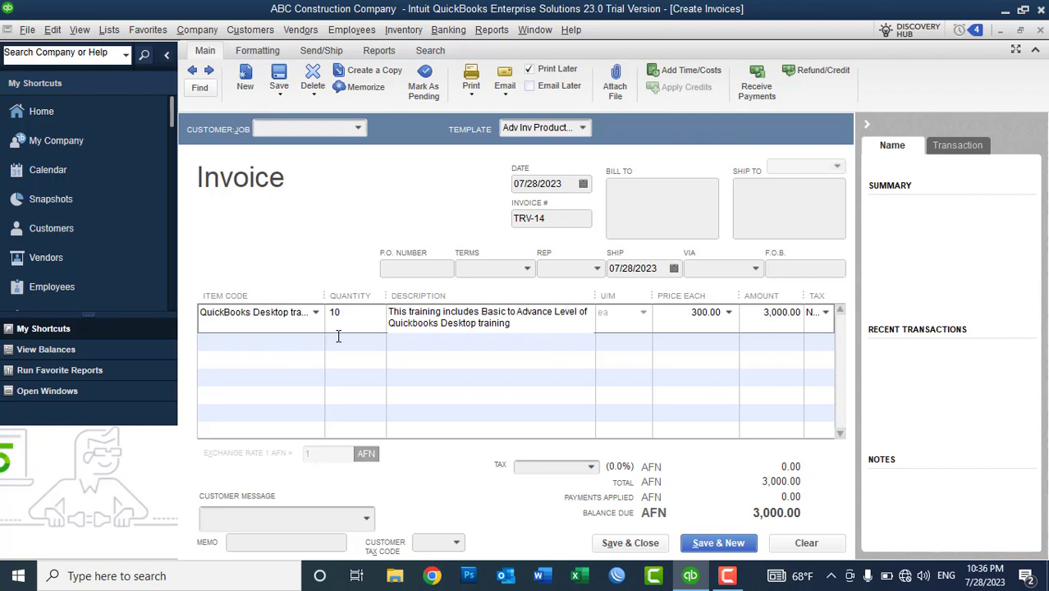
Step: Change the quantity of the QuickBooks Desktop training line to 50
click(336, 310)
text(50)
key(Tab)
Step: Add the Late Payment Charges item on the invoice's second line
click(304, 342)
text(Late Payment Charges)
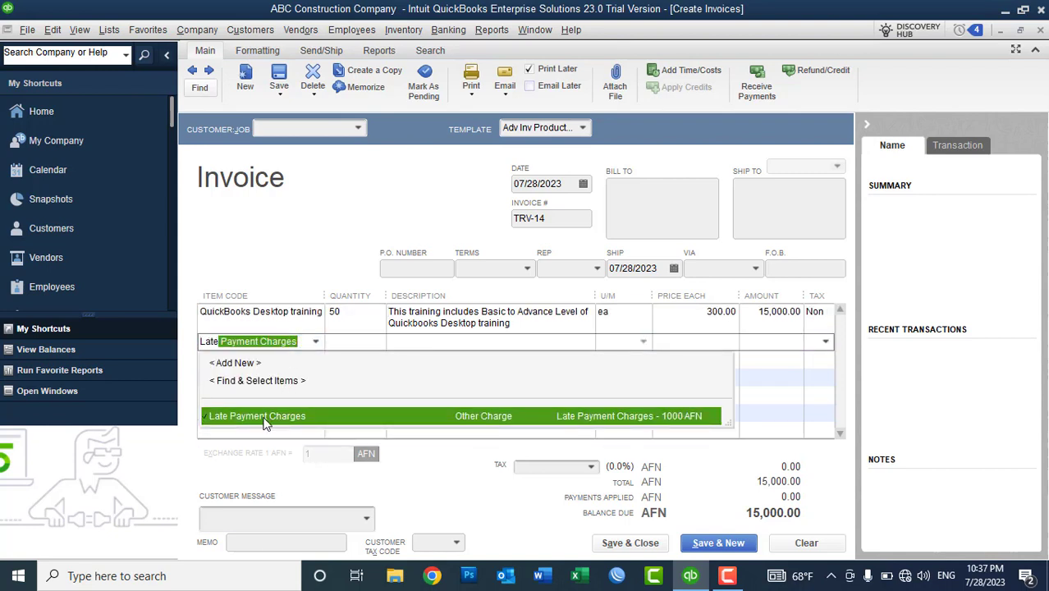
click(264, 417)
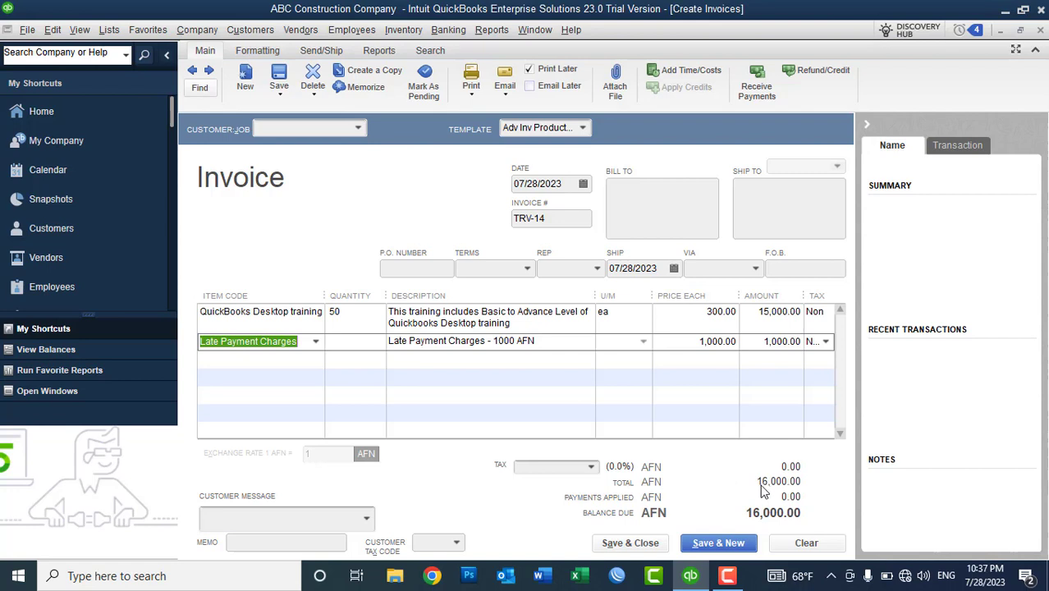
click(687, 343)
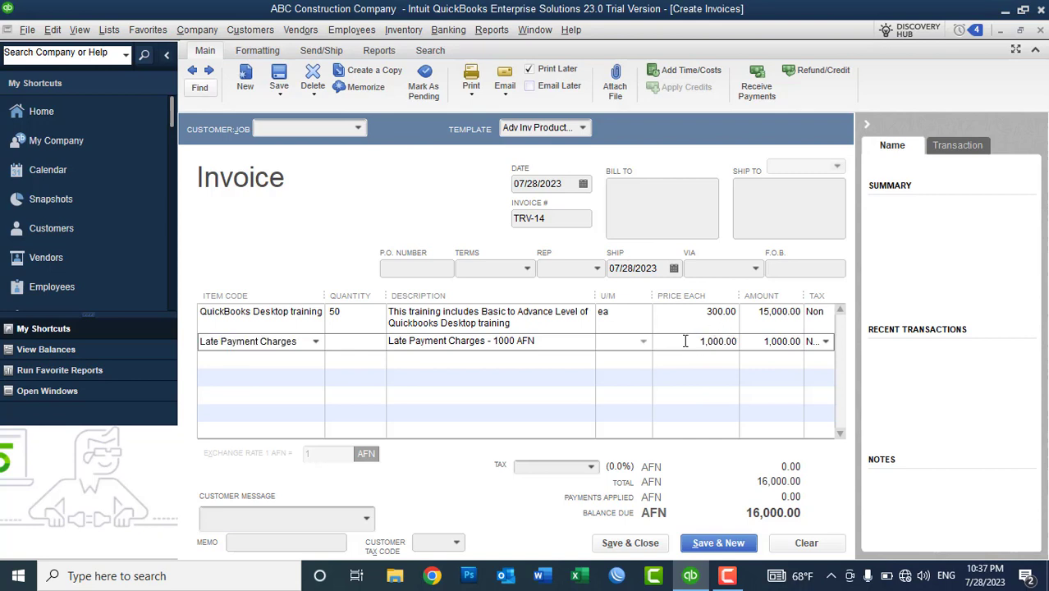
Step: Change the price of the Late Payment Charges line to -1,000.00
text(-)
key(Tab)
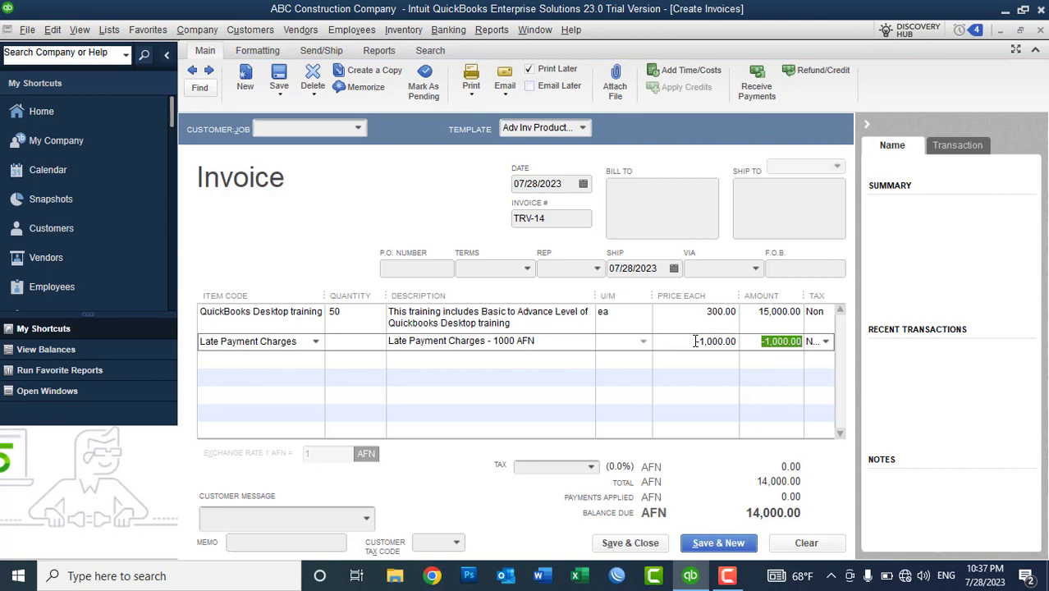
click(690, 343)
double_click(690, 342)
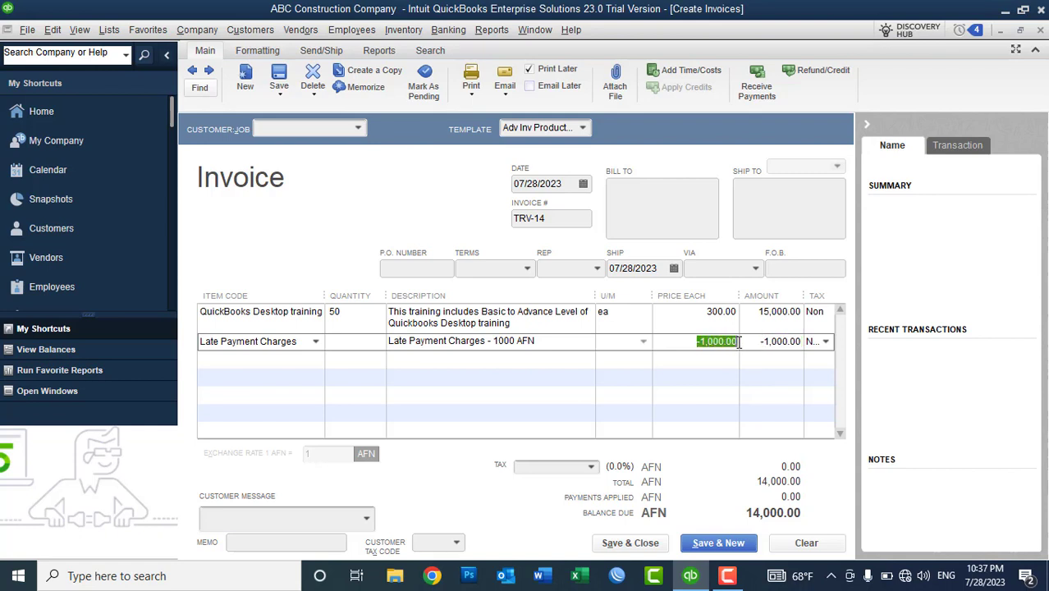
key(Tab)
Step: Remove the minus sign from the Late Payment Charges price so it is 1,000.00
click(670, 342)
key(Delete)
key(Tab)
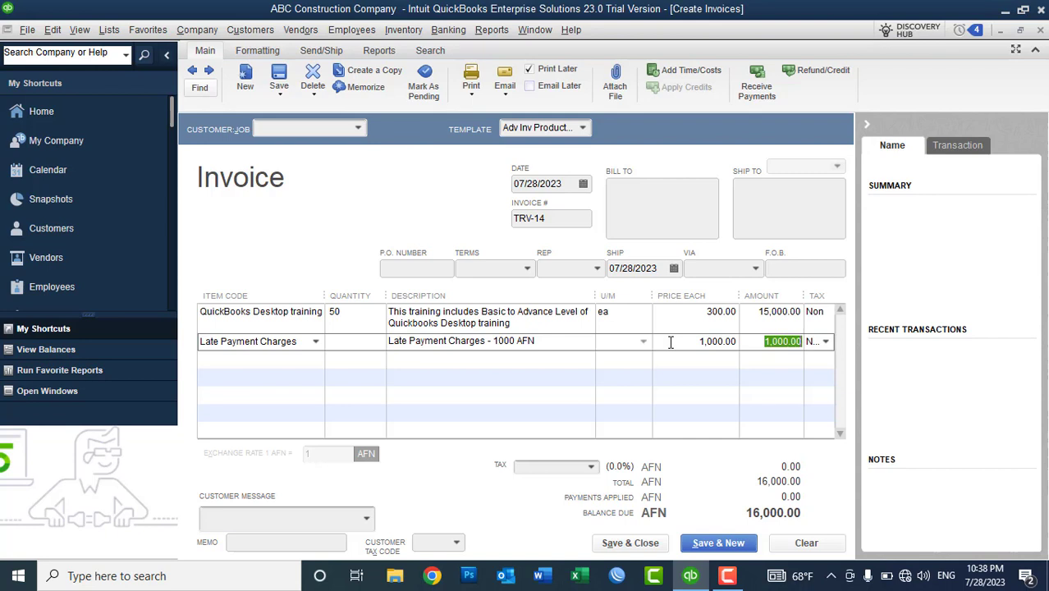
click(671, 342)
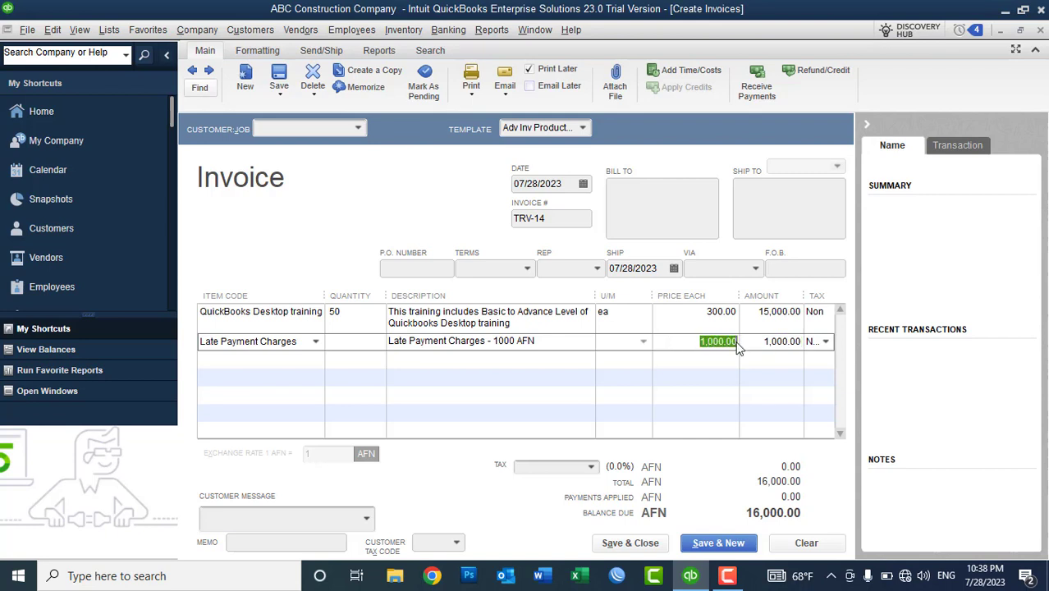
click(691, 344)
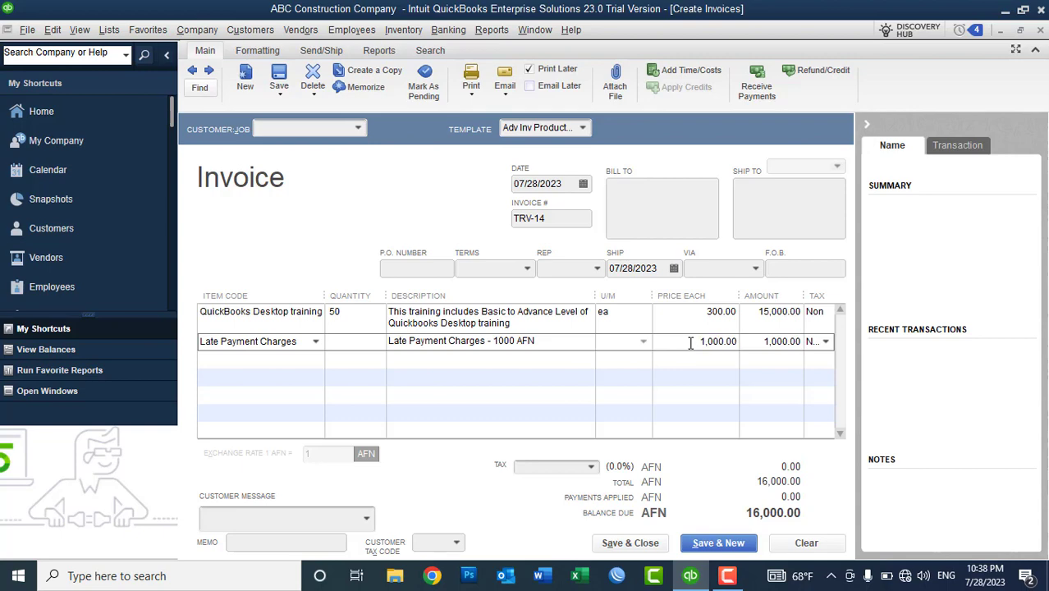
Step: Clear the unsaved invoice and close both the invoice form and the Customer Center
click(821, 544)
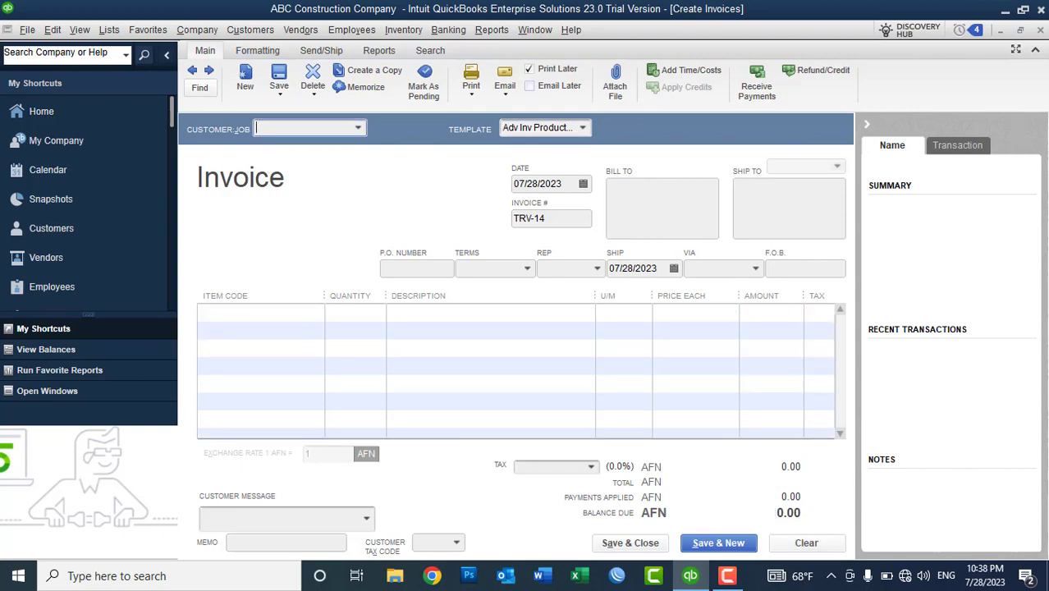
click(1040, 31)
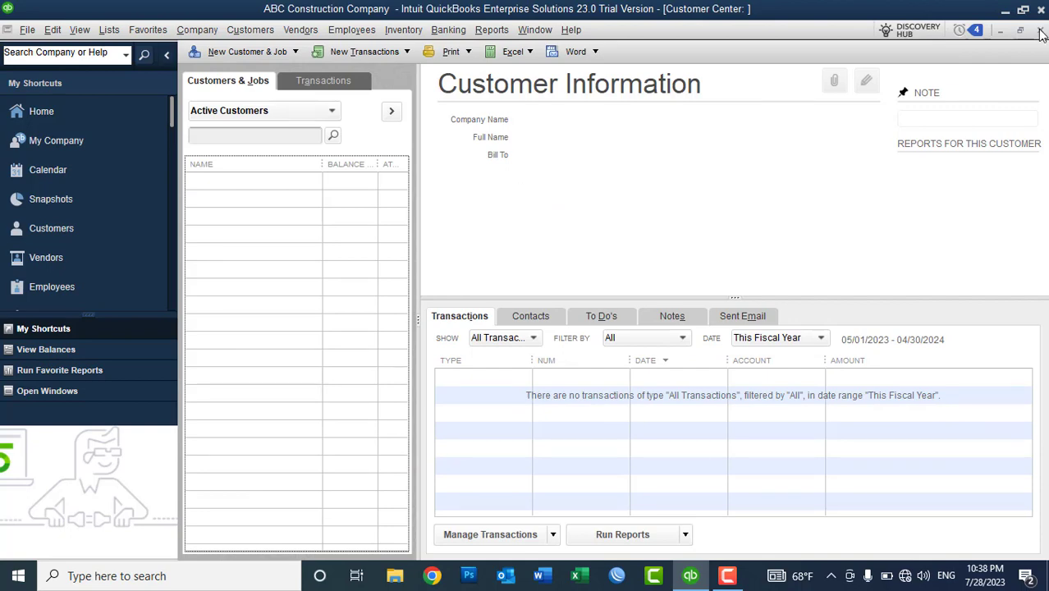
click(1039, 31)
Step: Create a new Service item in the Item List named Tally ERP 9 with each (ea) as its unit of measure
click(110, 29)
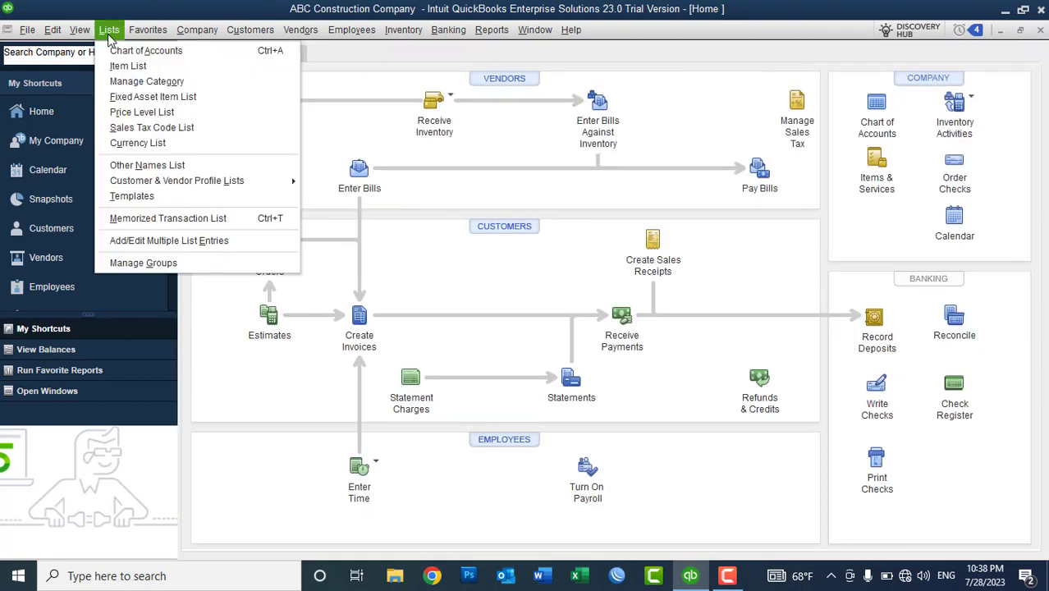
click(128, 65)
right_click(540, 221)
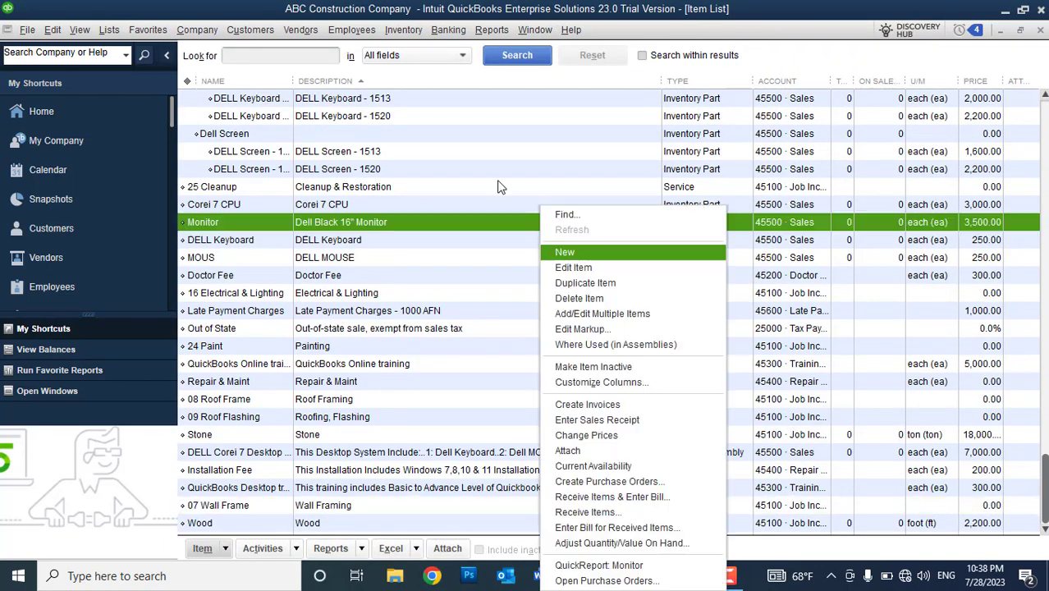
click(551, 249)
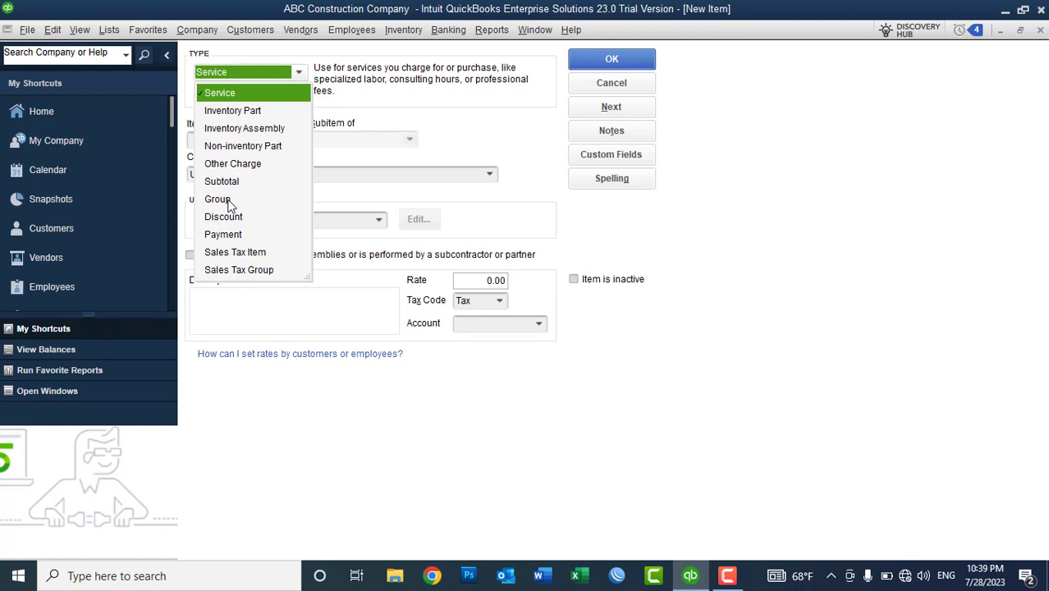
click(224, 94)
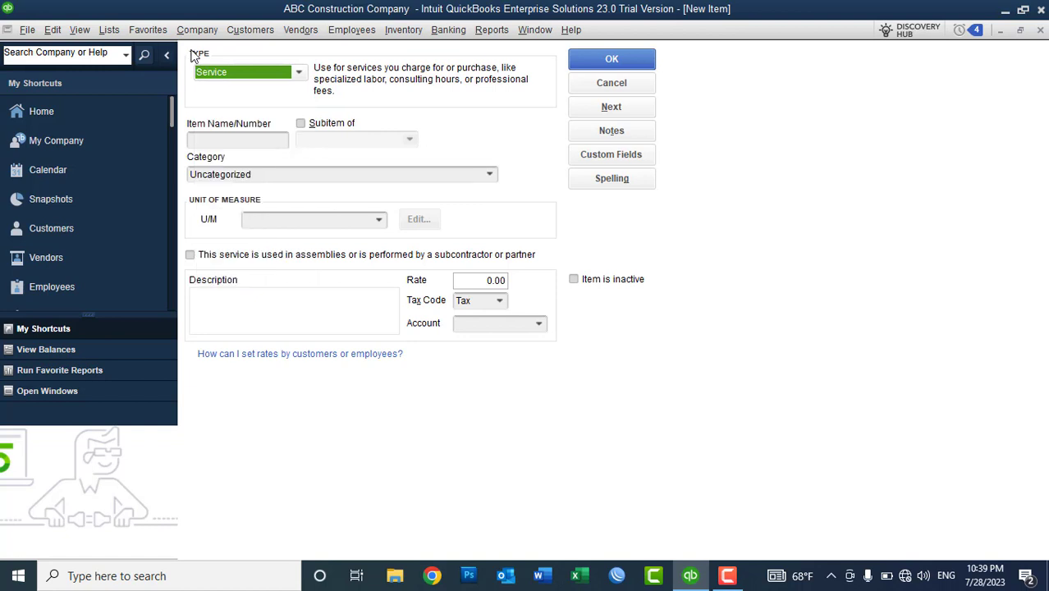
click(218, 140)
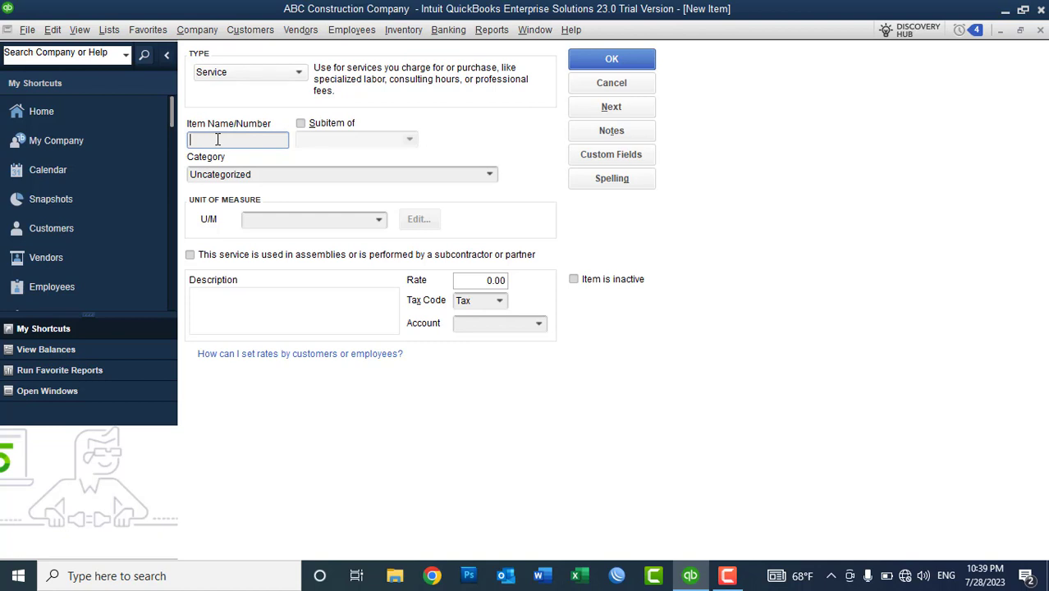
text(Tally ERP 9)
click(379, 220)
click(274, 279)
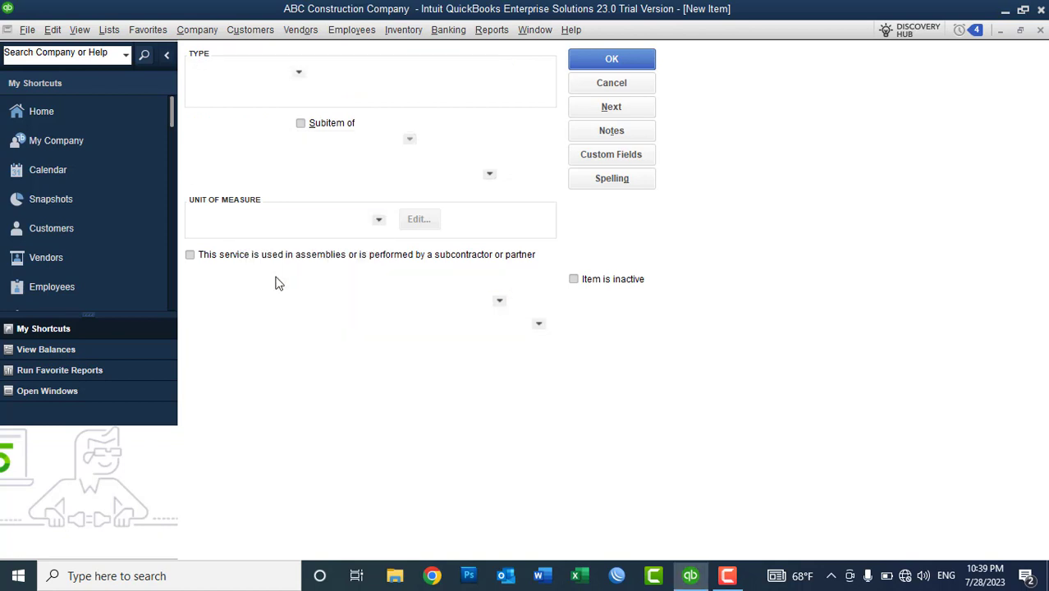
Step: Set the Tally ERP 9 item's rate to 2,000, its tax code to Non and its account to the 45300 training account
double_click(474, 281)
text(2000)
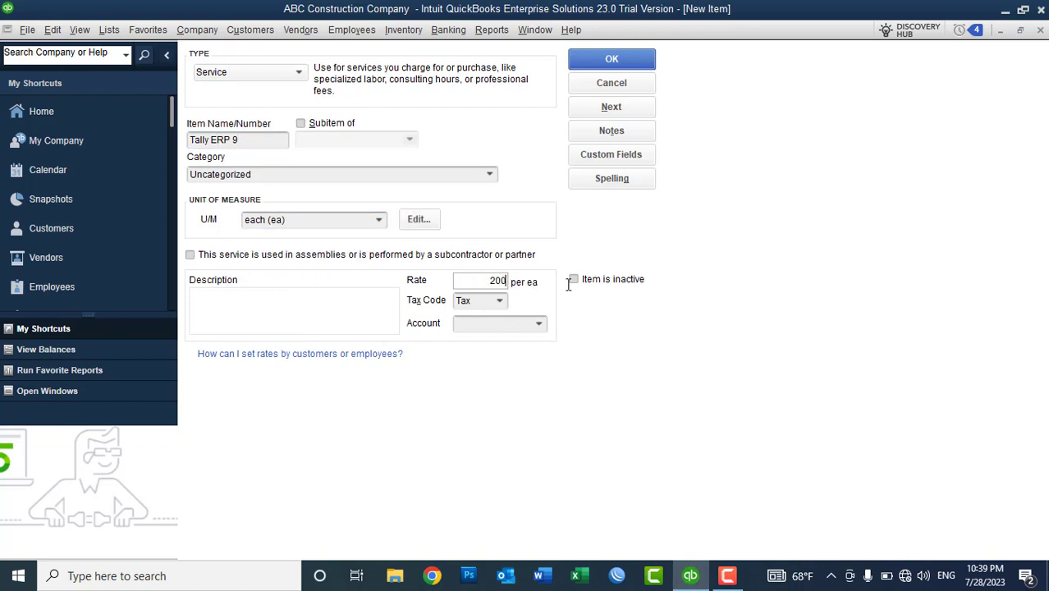
key(Tab)
click(500, 301)
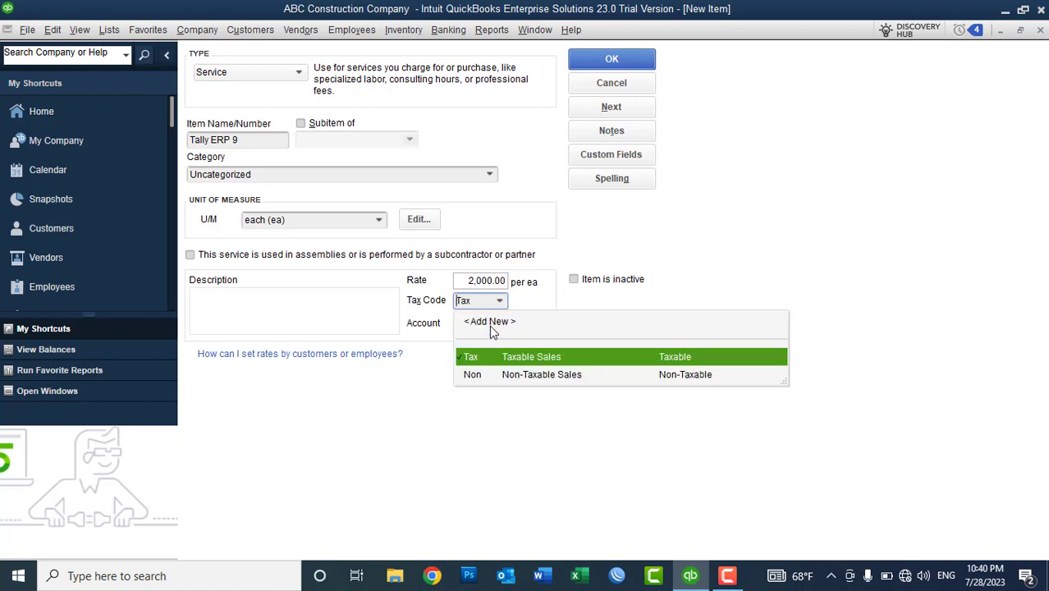
click(489, 378)
click(541, 325)
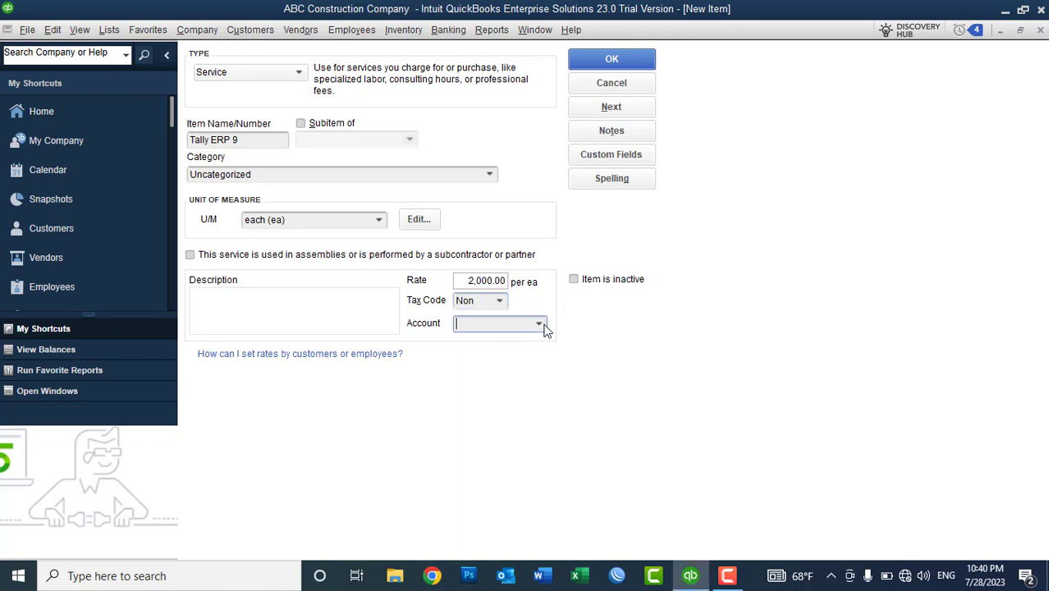
click(540, 399)
Step: Copy the name Tally ERP 9 into the description and save the item, ignoring all spelling suggestions for ERP
drag(283, 140, 82, 141)
key(ctrl+c)
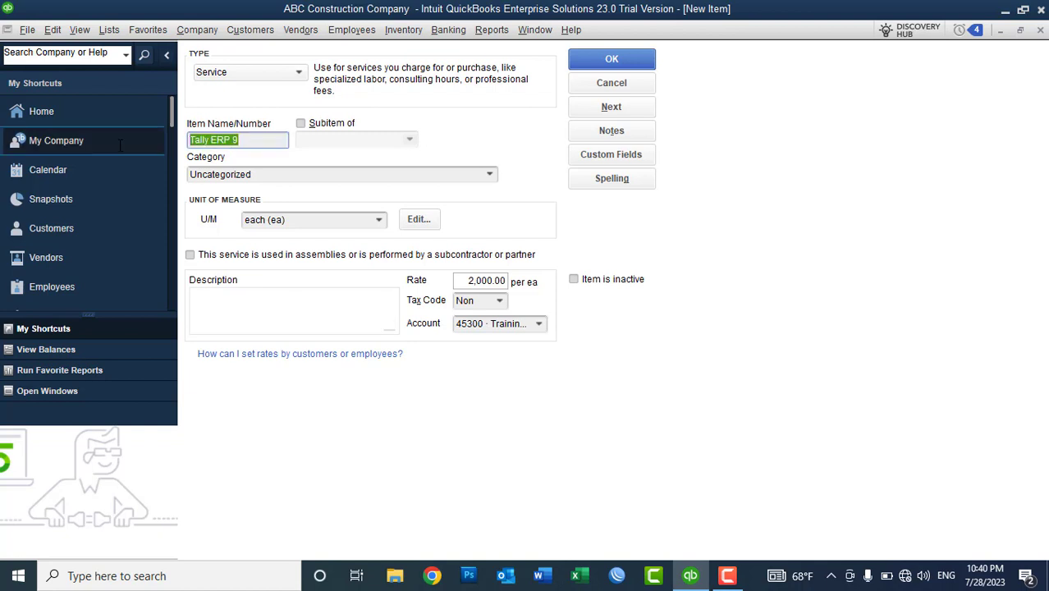
click(301, 299)
key(ctrl+v)
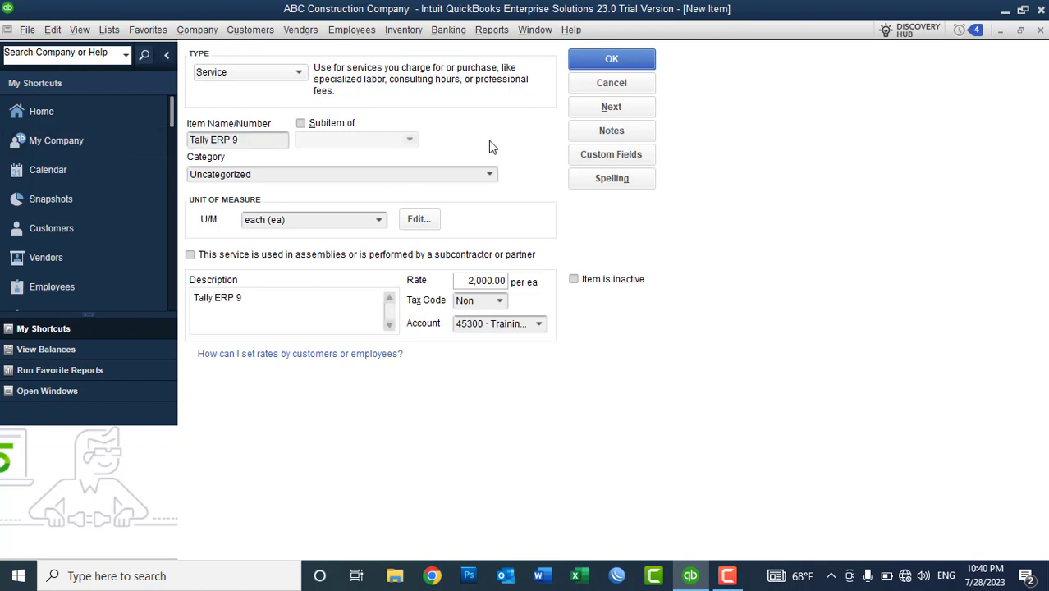
click(587, 180)
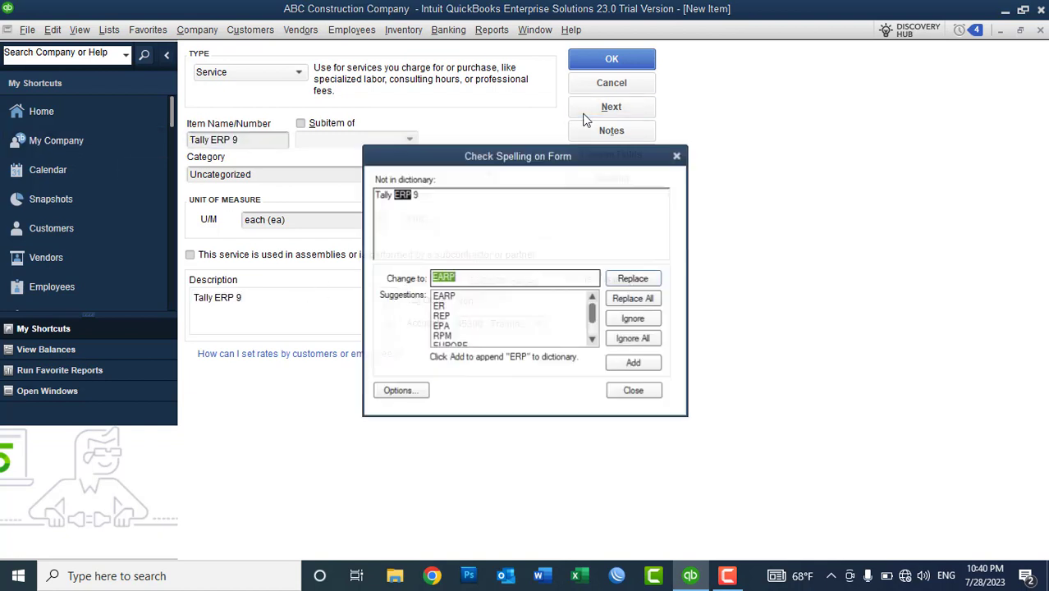
click(633, 339)
Step: Name the next Service item Excel Financial Accounting and set its unit of measure to each (ea)
click(238, 141)
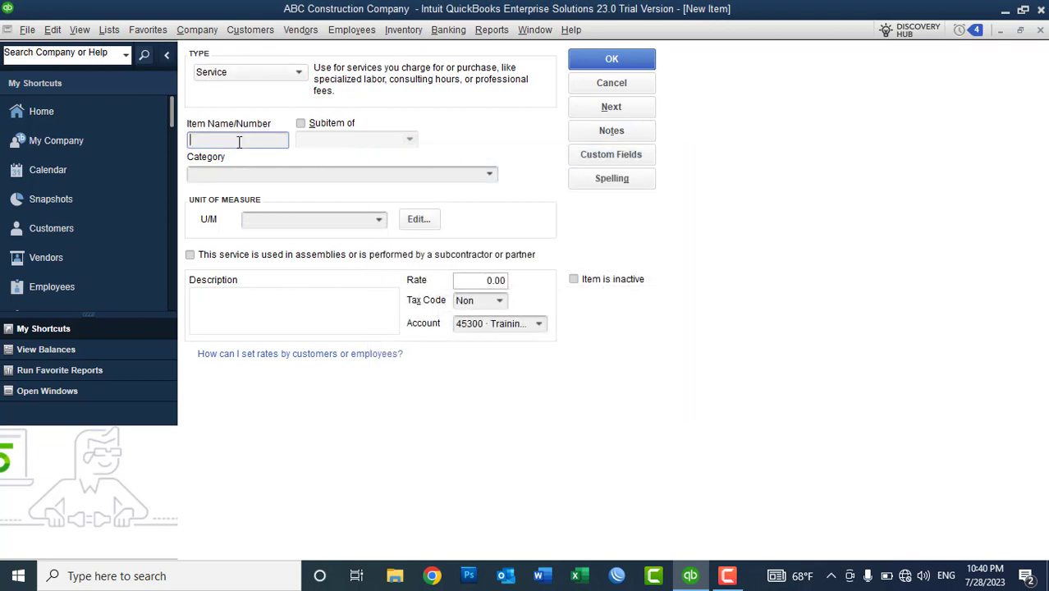
text(Excel)
text( Financial Accounting)
click(380, 219)
click(317, 277)
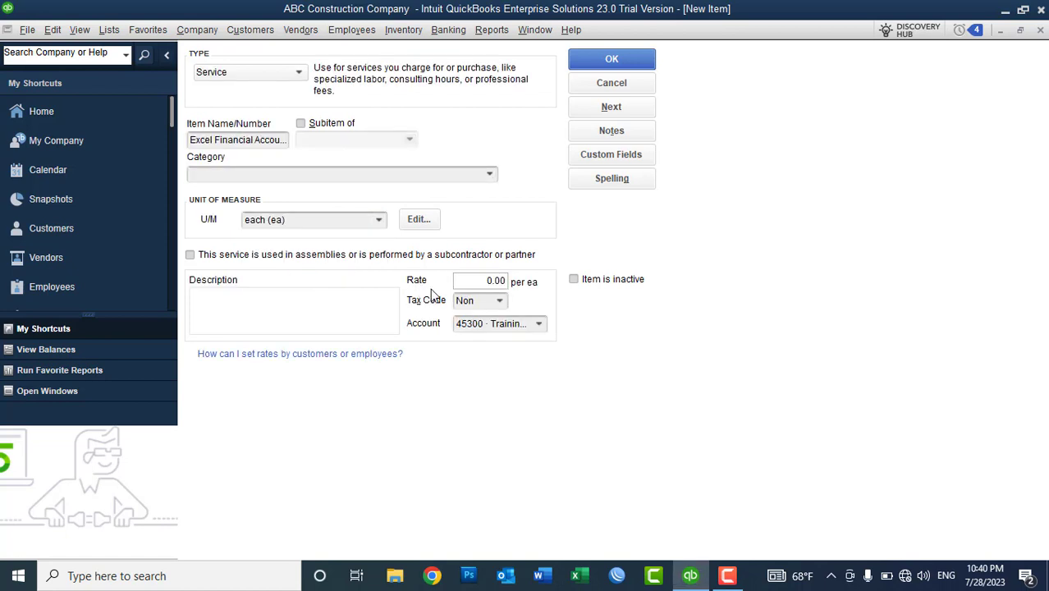
Step: Set the rate of the Excel Financial Accounting item to 3,000
click(465, 281)
text(3300)
key(BackSpace)
key(BackSpace)
text(000)
key(Tab)
Step: Copy the name Excel Financial Accounting into the description, then save the item and return to the Item List
drag(191, 141, 405, 148)
key(ctrl+c)
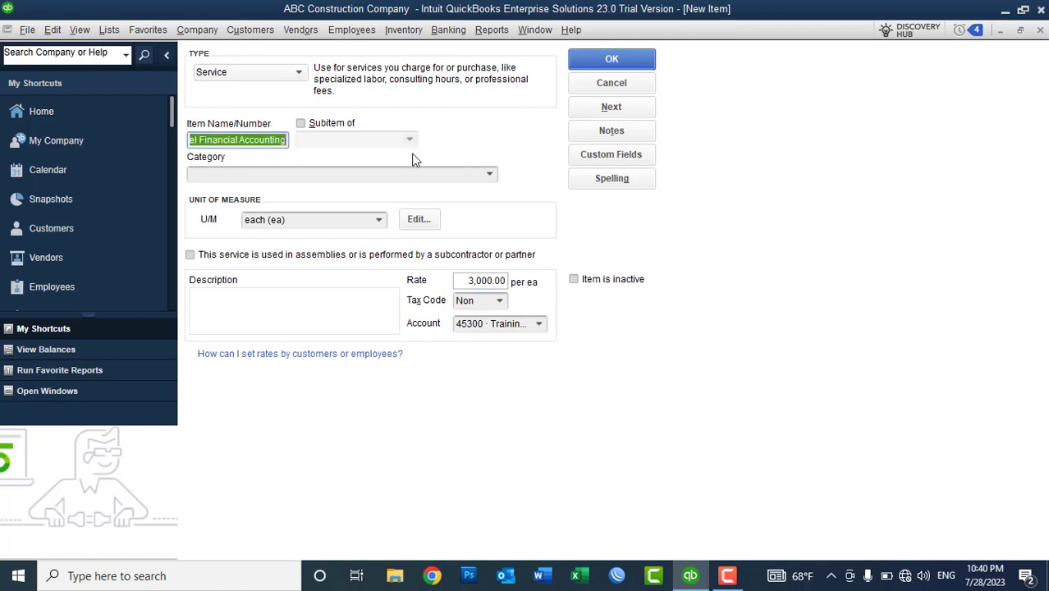
click(321, 305)
key(ctrl+v)
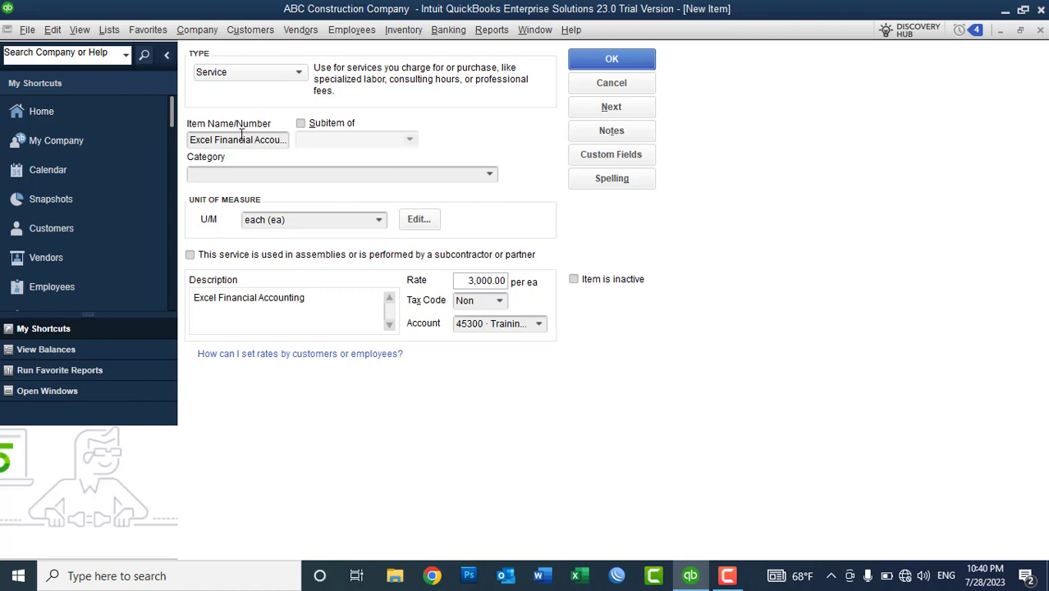
click(629, 52)
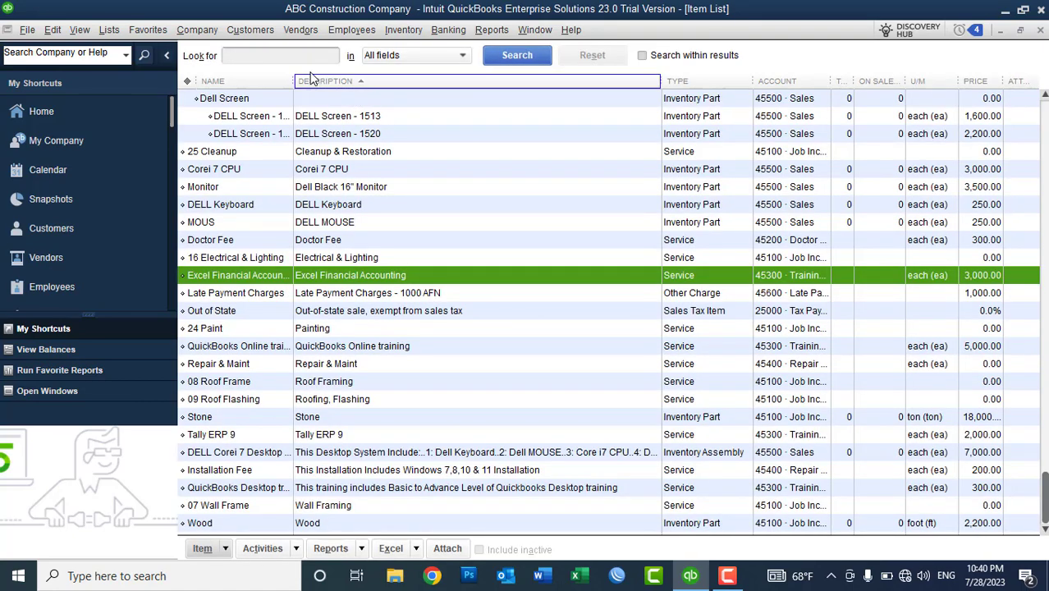
Step: Widen the Item List's name column and start a new item of type Group
drag(293, 79, 359, 95)
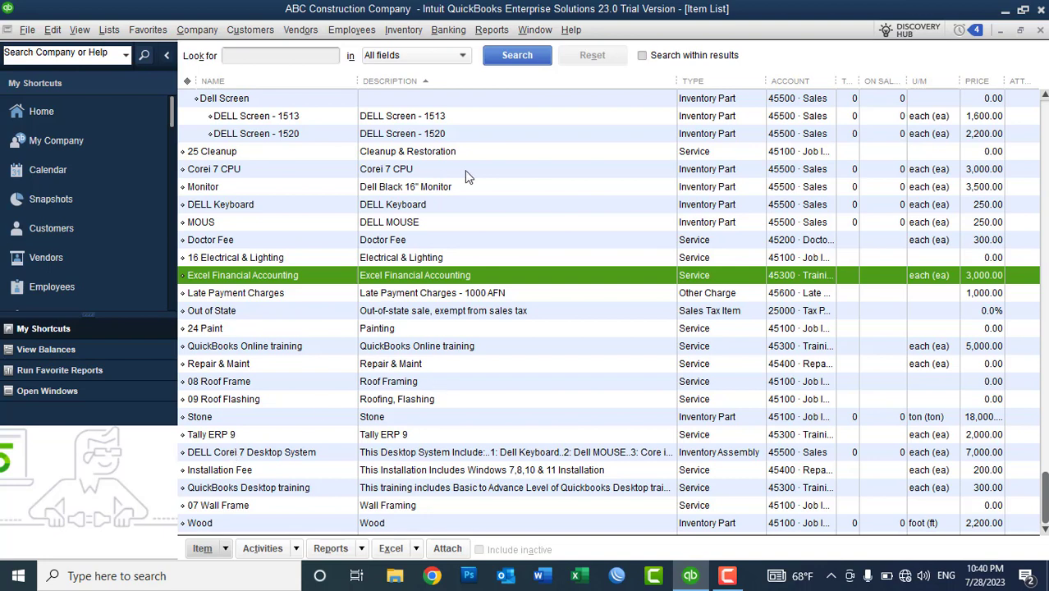
right_click(532, 170)
click(556, 213)
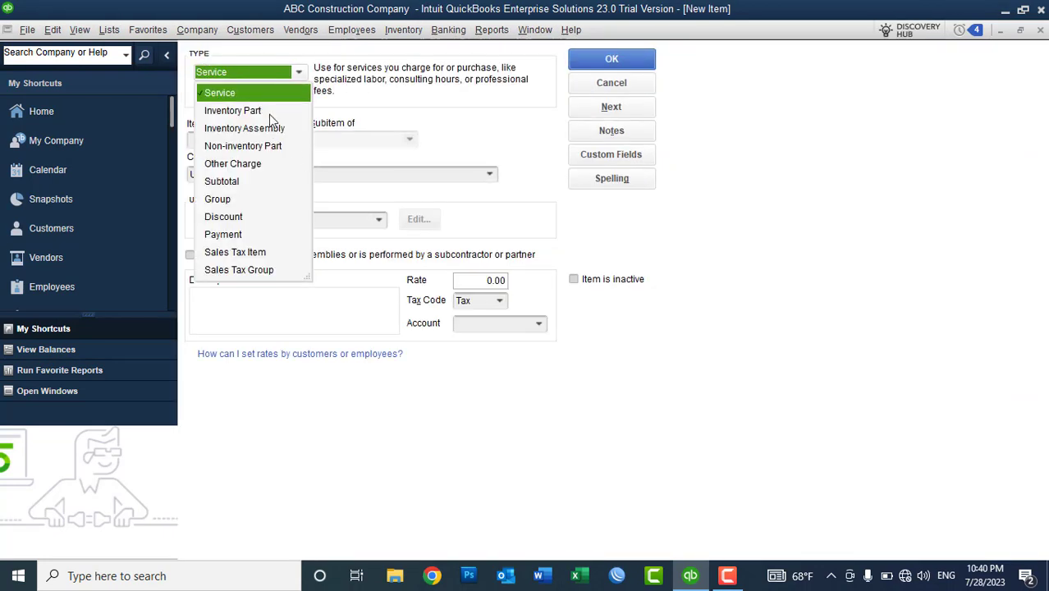
click(223, 200)
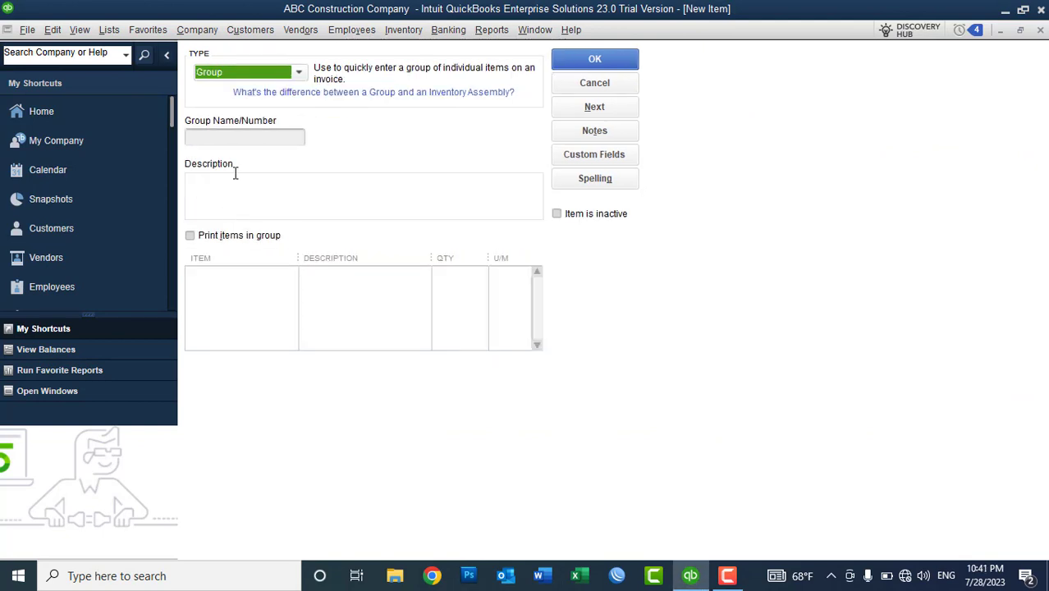
Step: Name the group item Financial Management Class
click(230, 137)
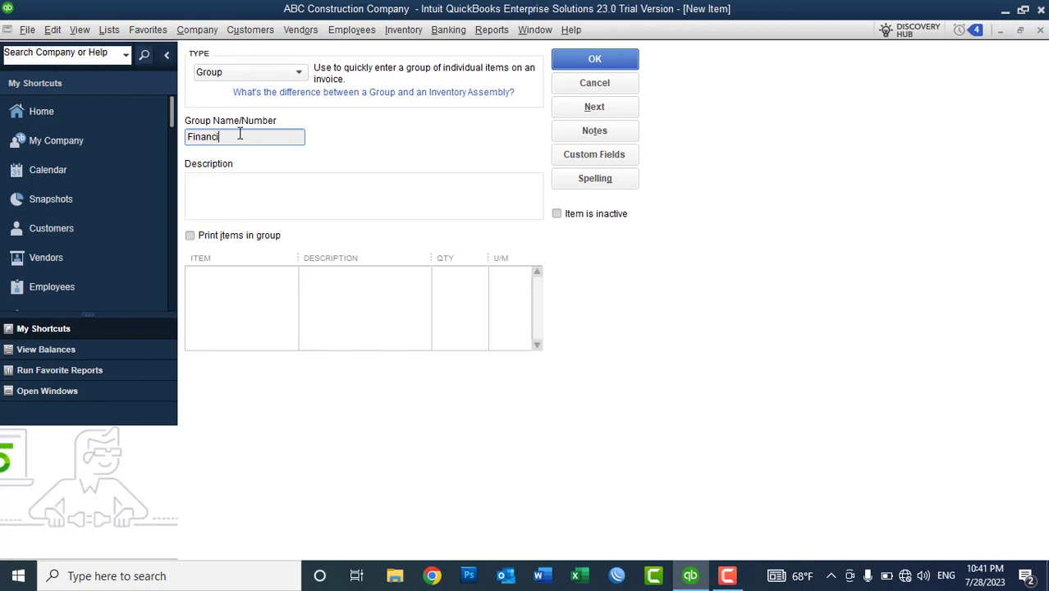
text(Financial Management)
key(BackSpace)
key(BackSpace)
key(BackSpace)
key(BackSpace)
text(ment training)
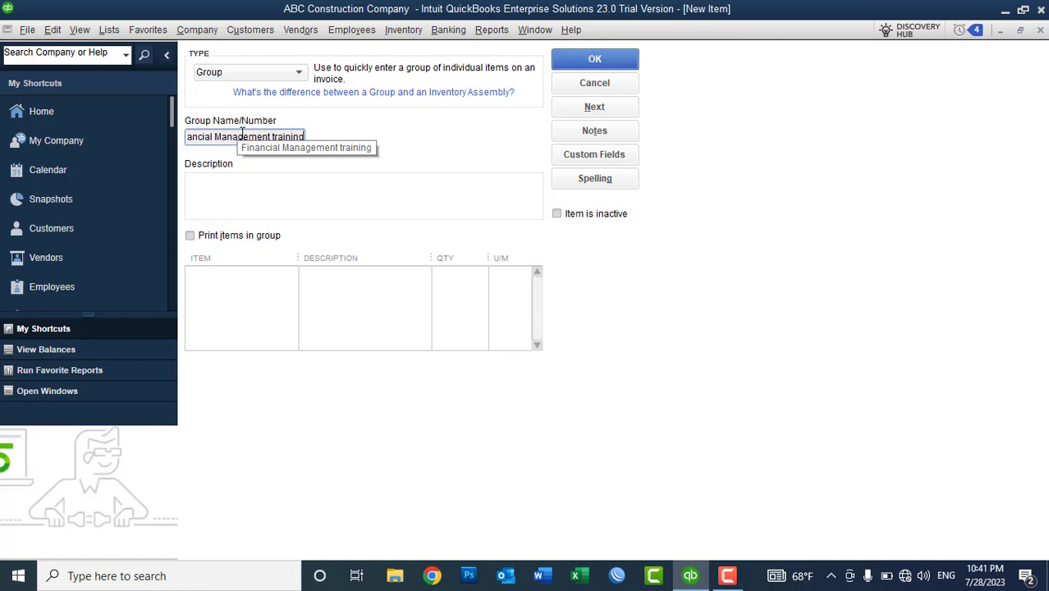
drag(242, 134, 187, 136)
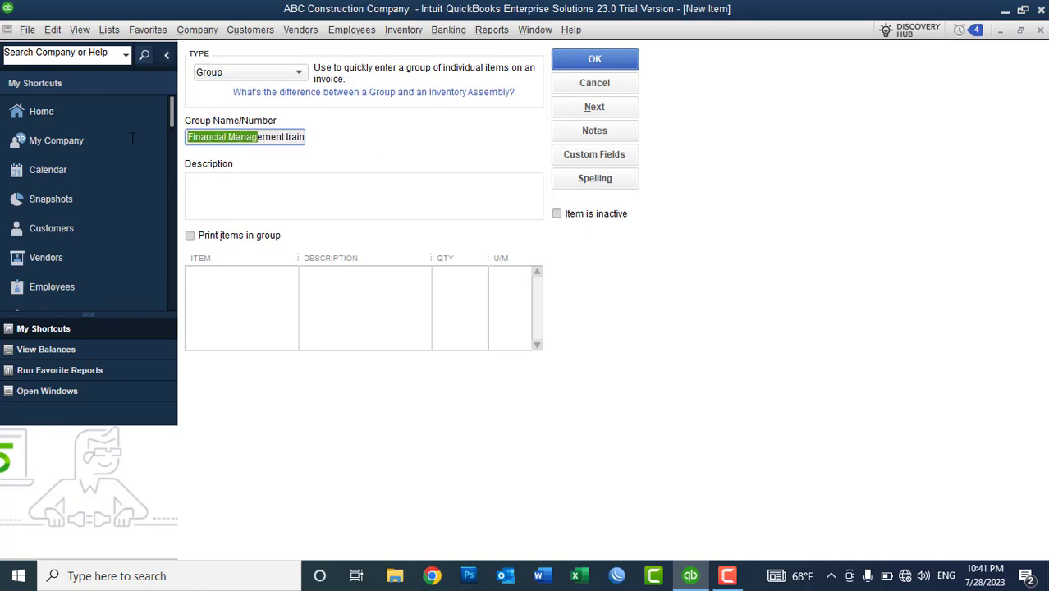
double_click(300, 137)
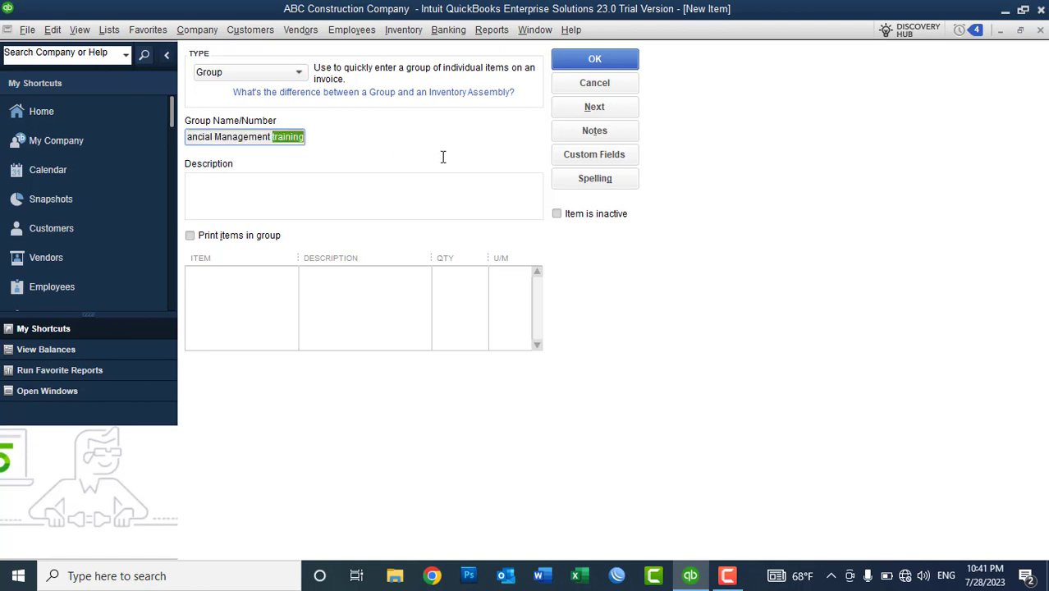
text(Class)
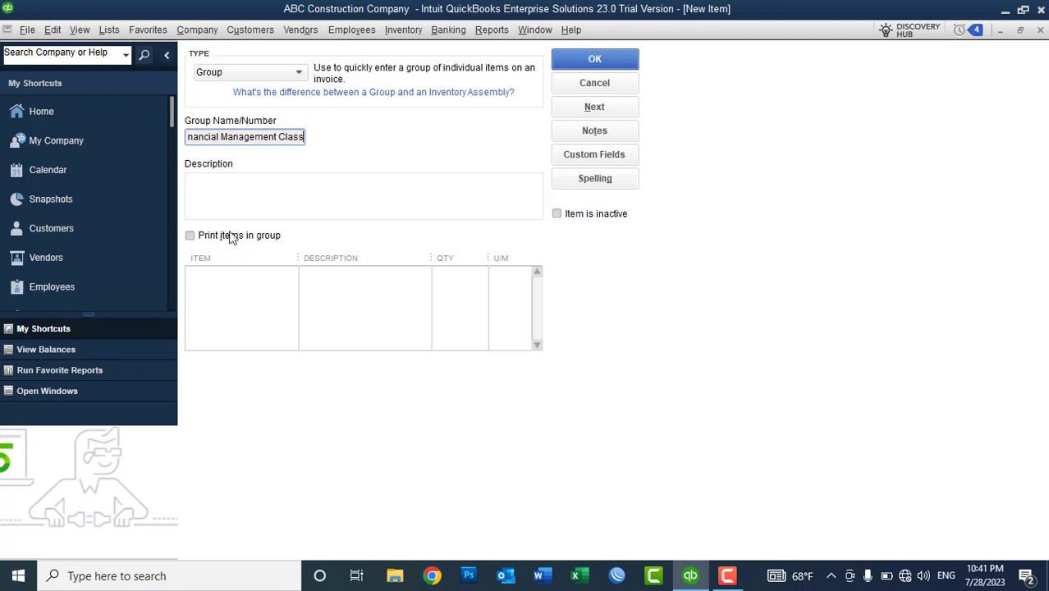
Step: Begin the group's description with "This Class Include:" followed by the lines "1. QuickBooks Desktop" and "2. QuickBooks Online"
click(229, 200)
text(This )
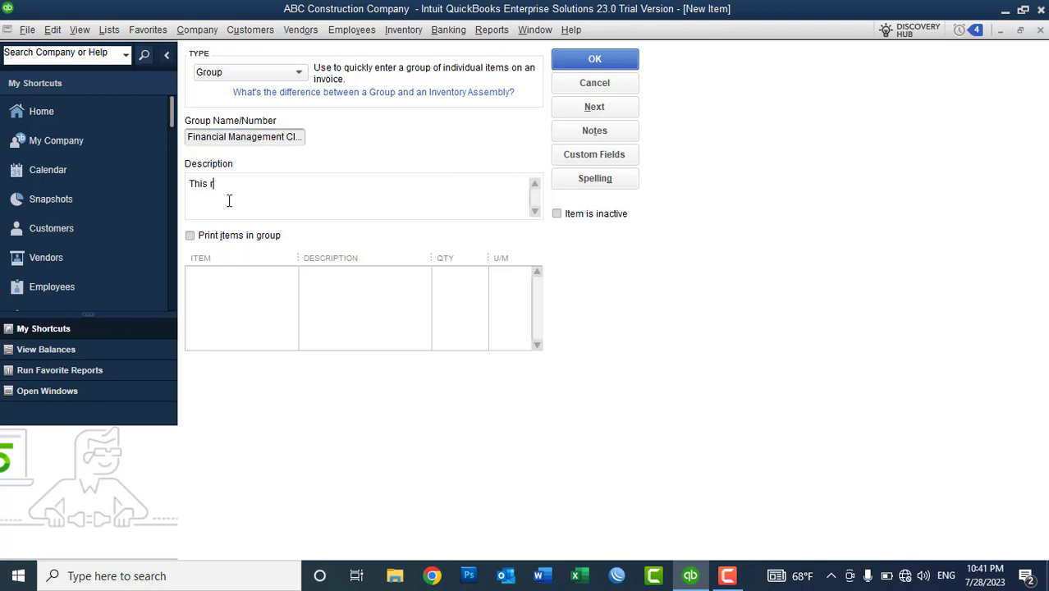
text(Class Include:)
key(Return)
text(1. OuickBooks Desktop)
key(Return)
text(2. Quic)
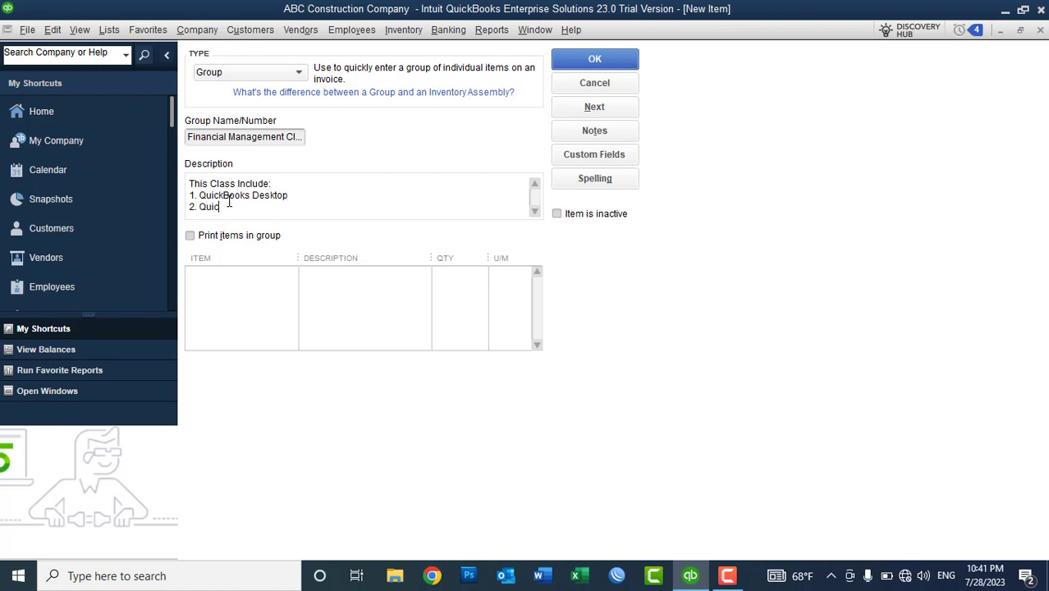
text(kBooks In)
key(BackSpace)
text(Online)
key(Return)
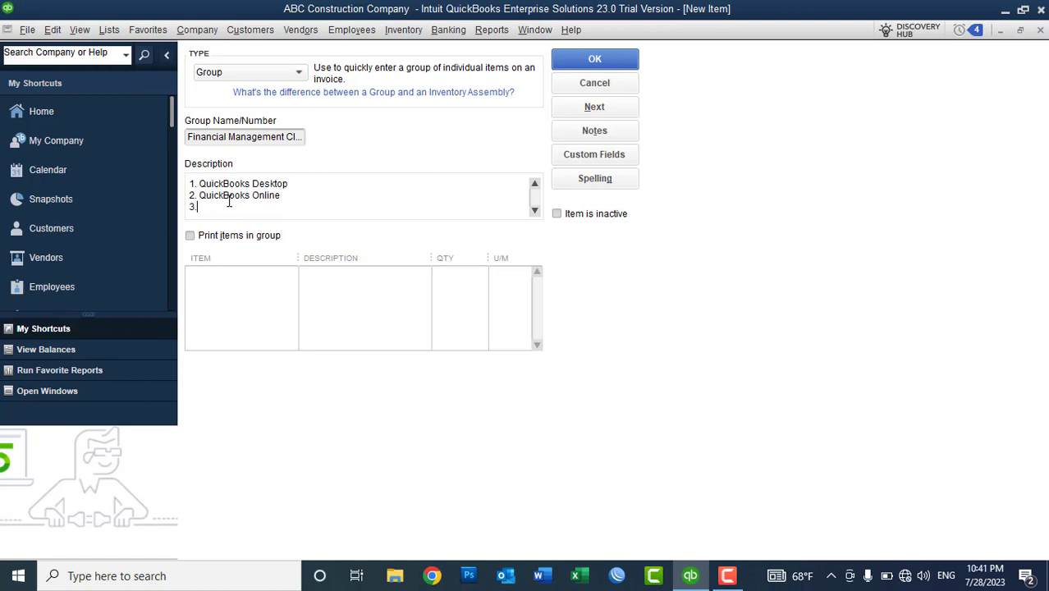
Step: Add the lines "3. Tally ERP 9" and "4. Excel Financial Accounting" to the group's description
text(3. Tally ERP 9)
key(Return)
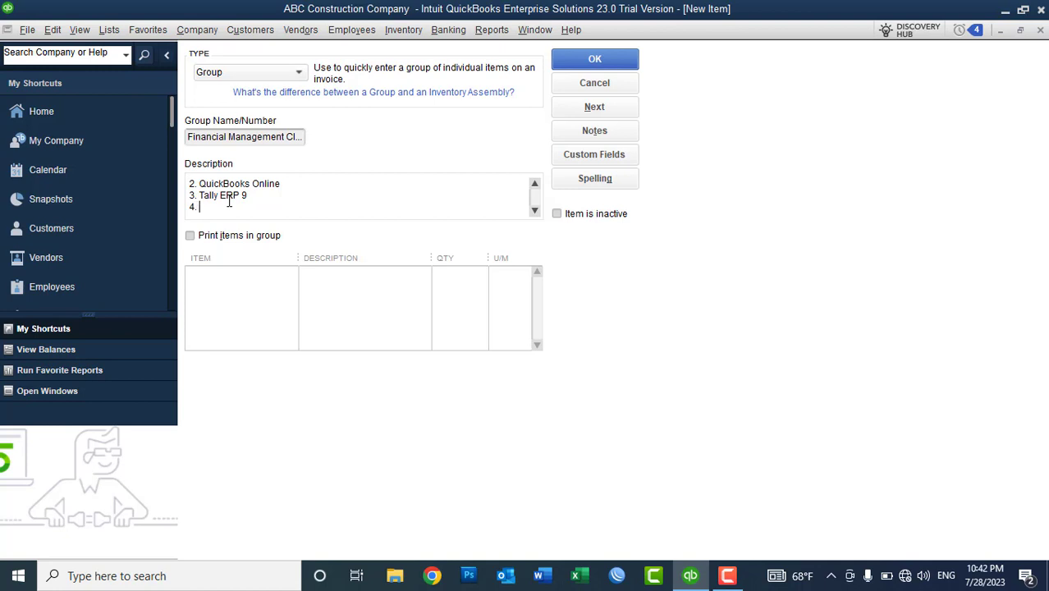
text(4. Excel Financial Account)
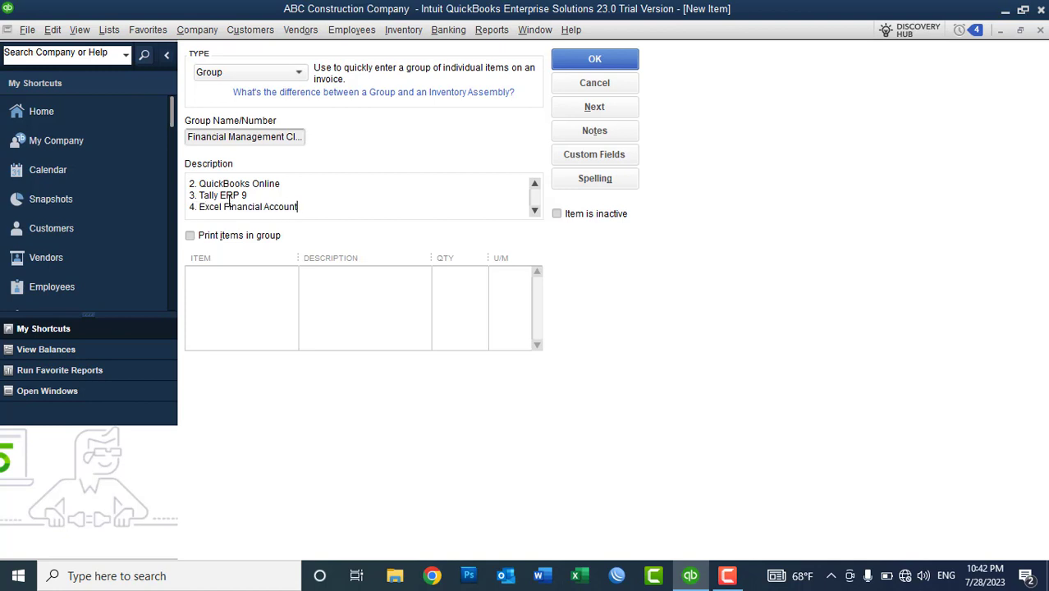
text(ing)
Step: Add QuickBooks Desktop training and QuickBooks Online training as the first two items of the group
click(209, 276)
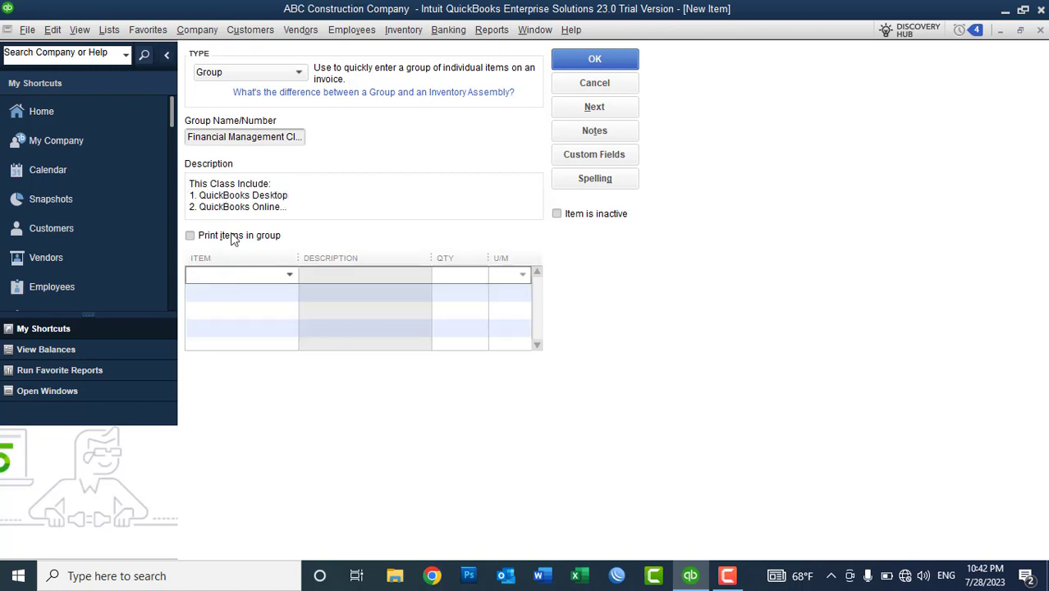
click(289, 276)
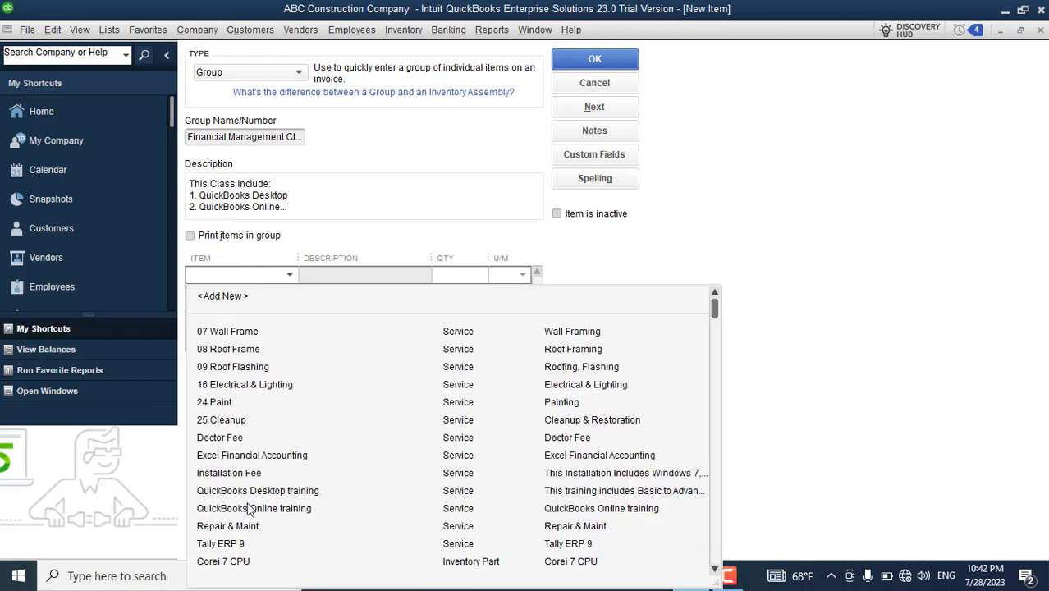
click(246, 490)
click(277, 292)
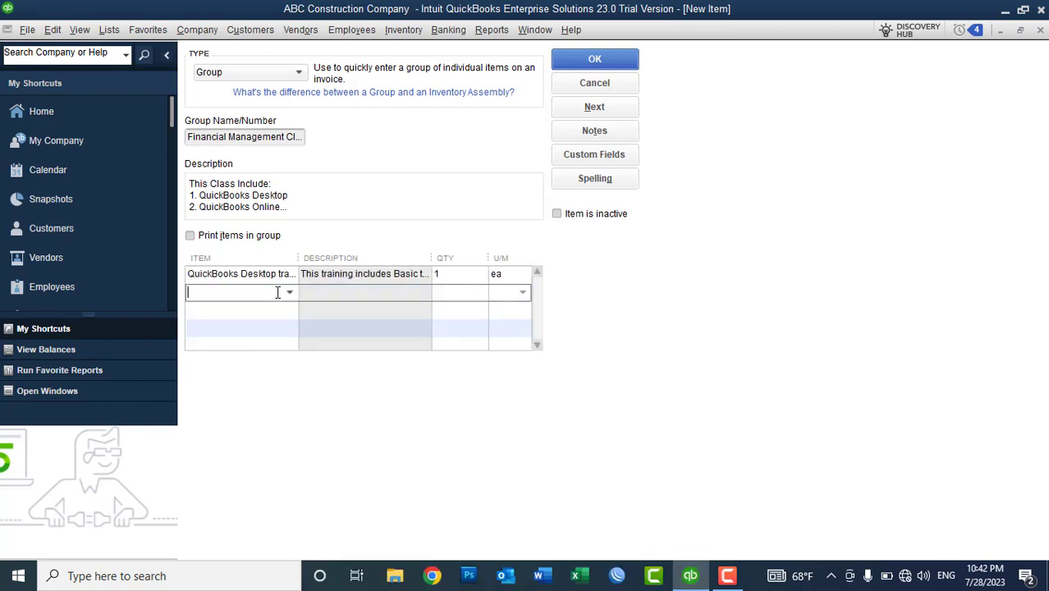
click(289, 293)
click(274, 531)
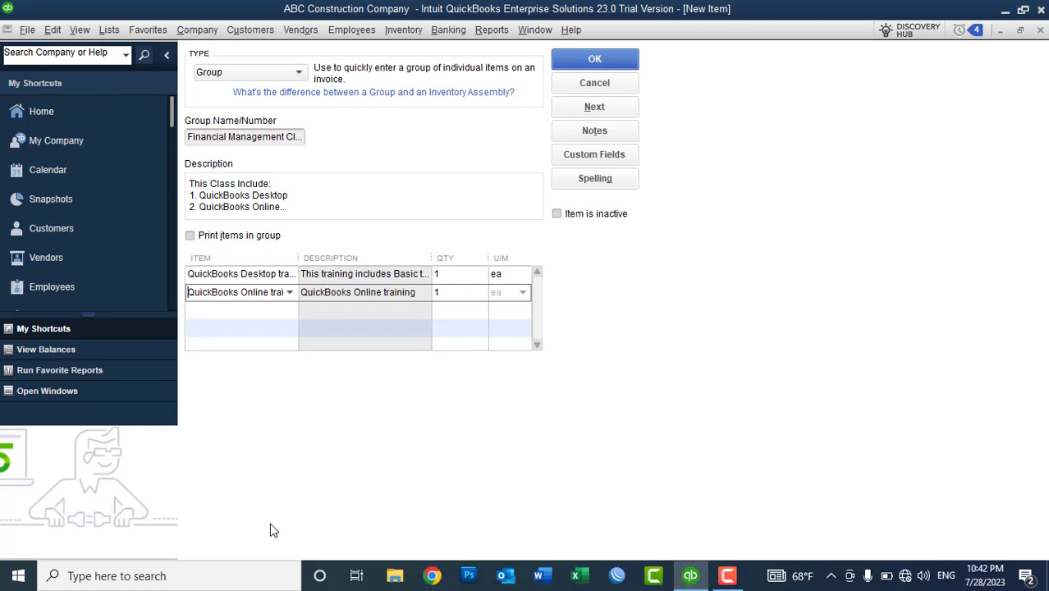
click(275, 310)
click(287, 310)
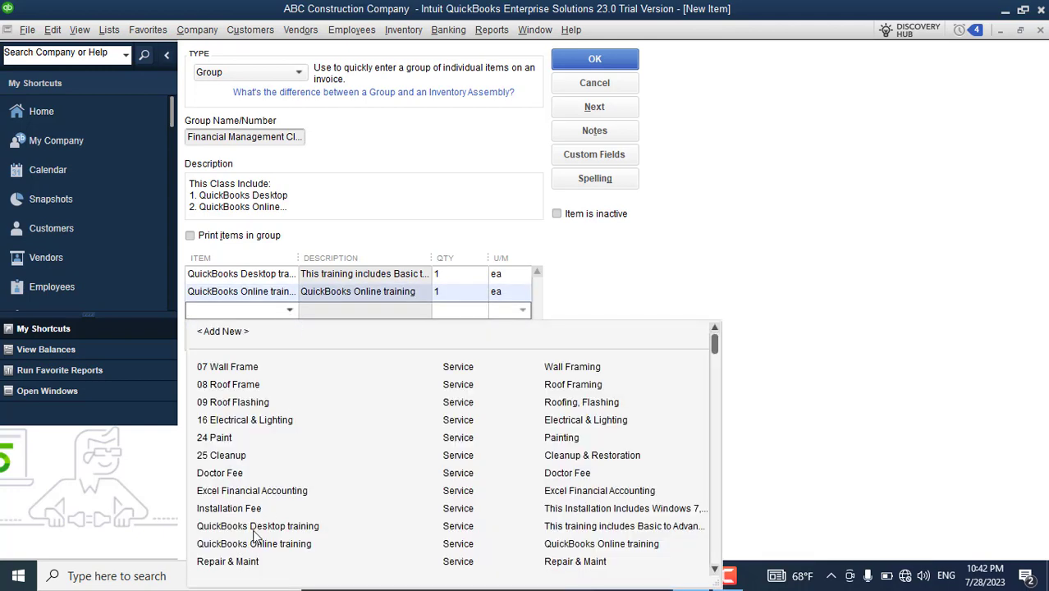
click(241, 480)
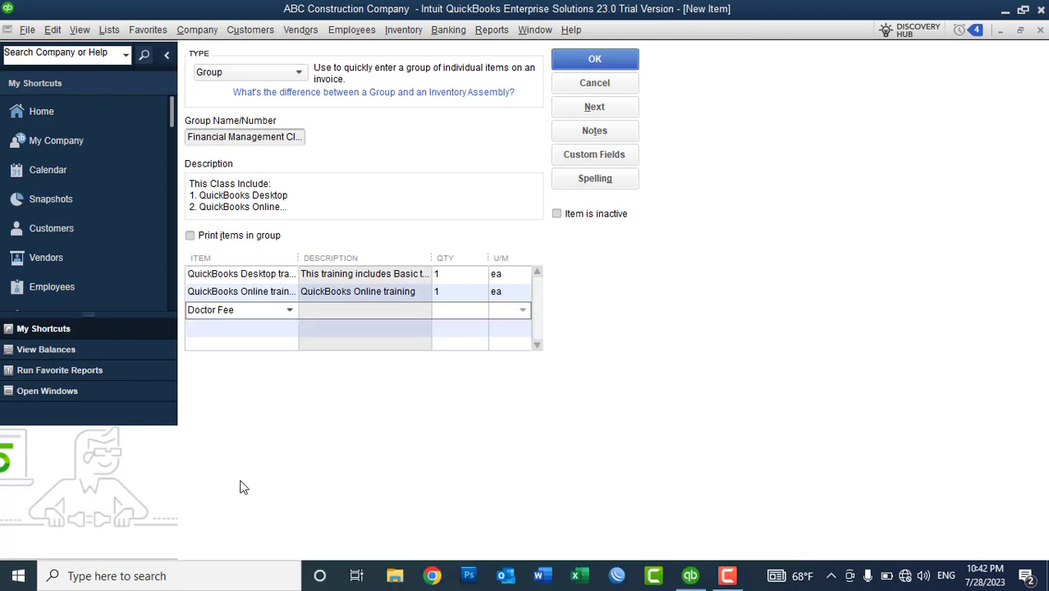
key(Delete)
key(Delete)
key(Delete)
key(Delete)
key(Delete)
key(Delete)
key(Delete)
key(Delete)
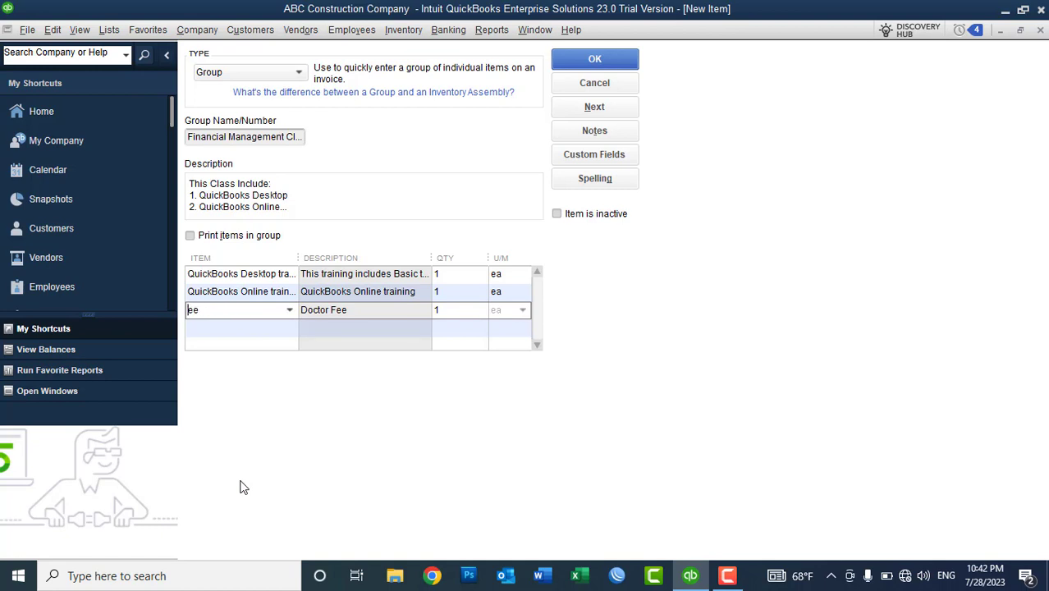
Step: Enter Tally ERP 9 as the group's third item and Excel Financial Accounting as the fourth
text(Tally ERP 9)
click(234, 362)
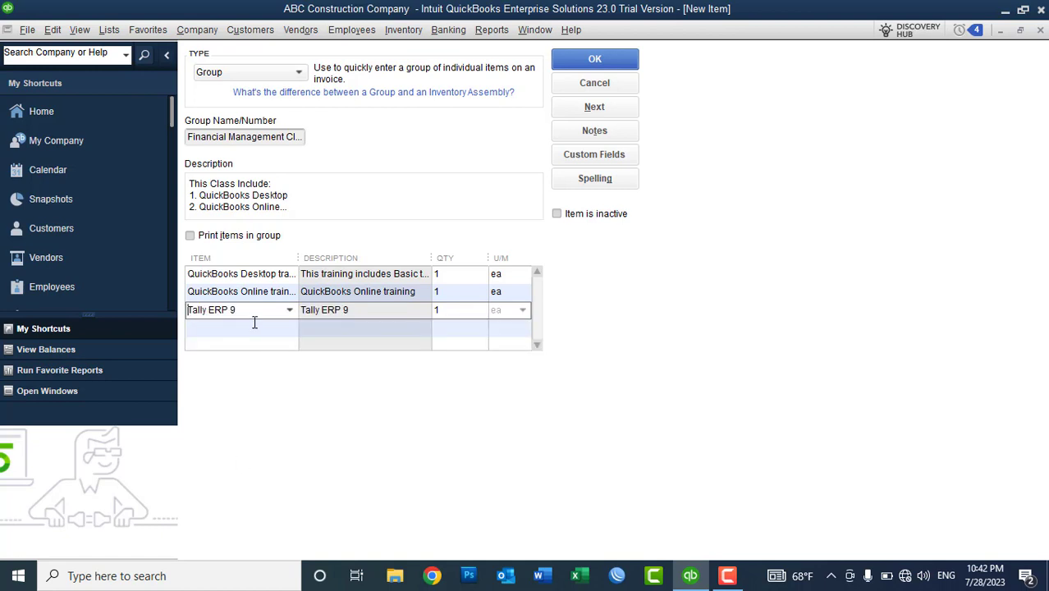
click(254, 326)
text(Excel Financial Accounting)
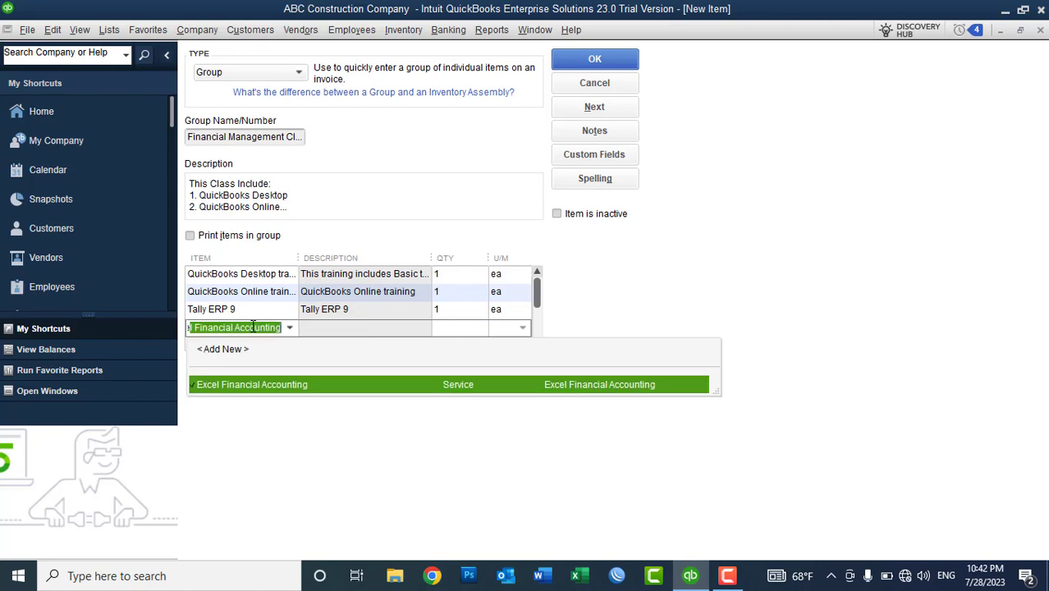
click(256, 384)
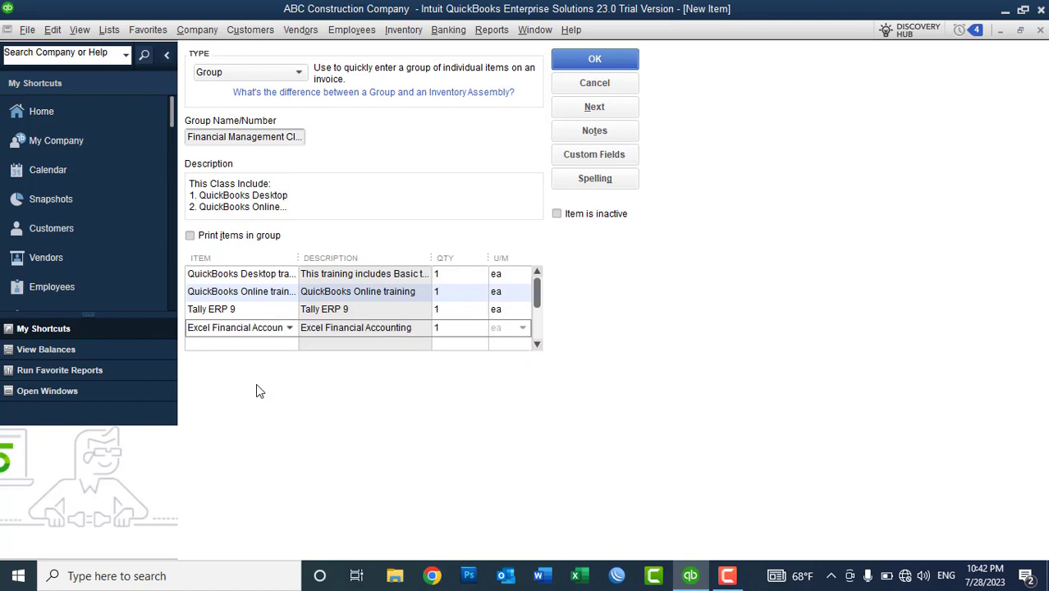
Step: Save the Financial Management Class group, ignoring the spelling suggestions for ERP, and close the Item List
click(578, 60)
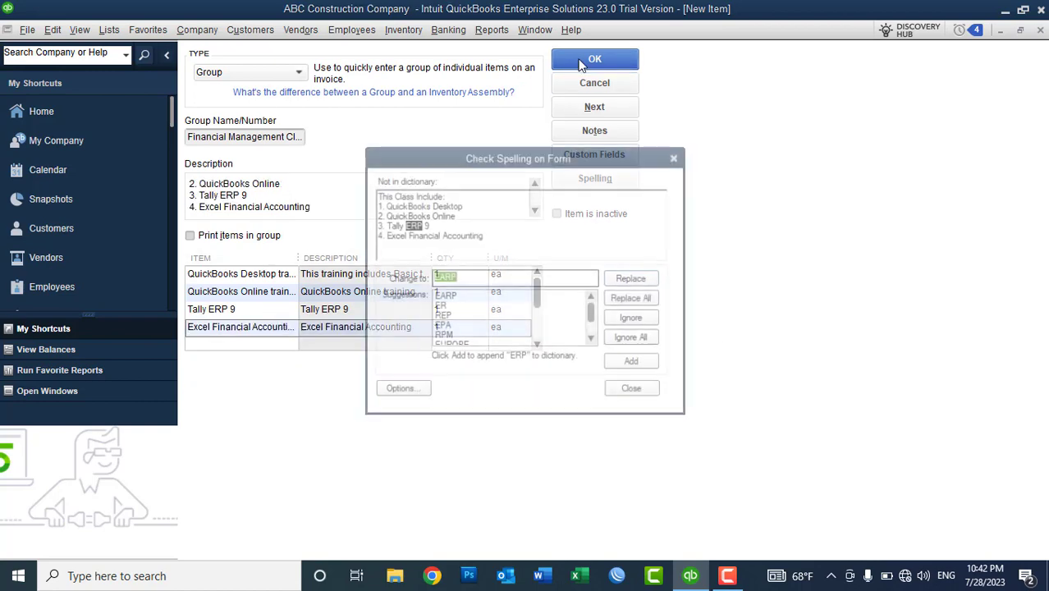
click(629, 343)
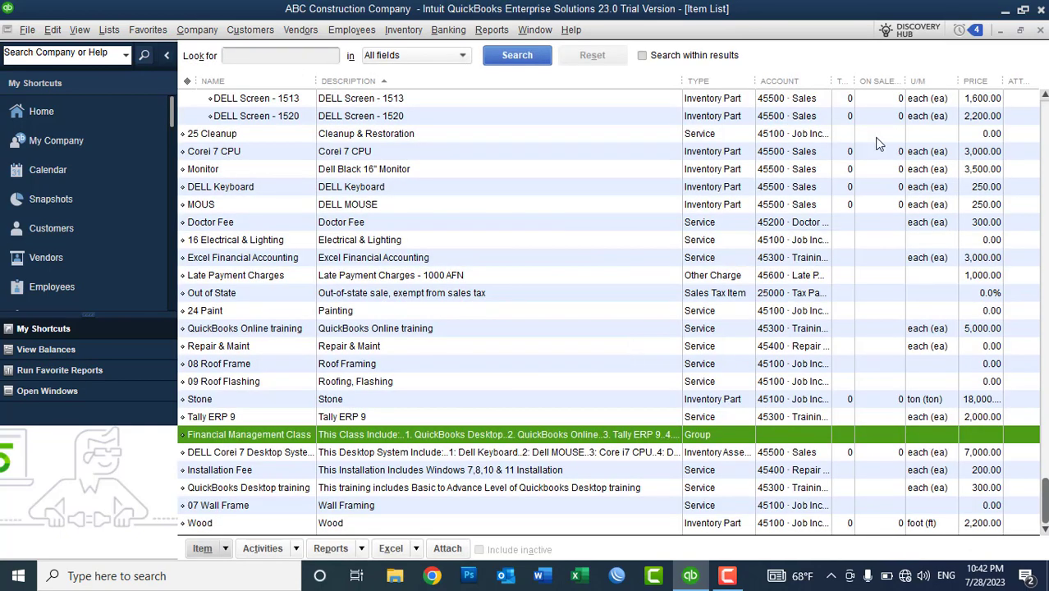
click(1040, 30)
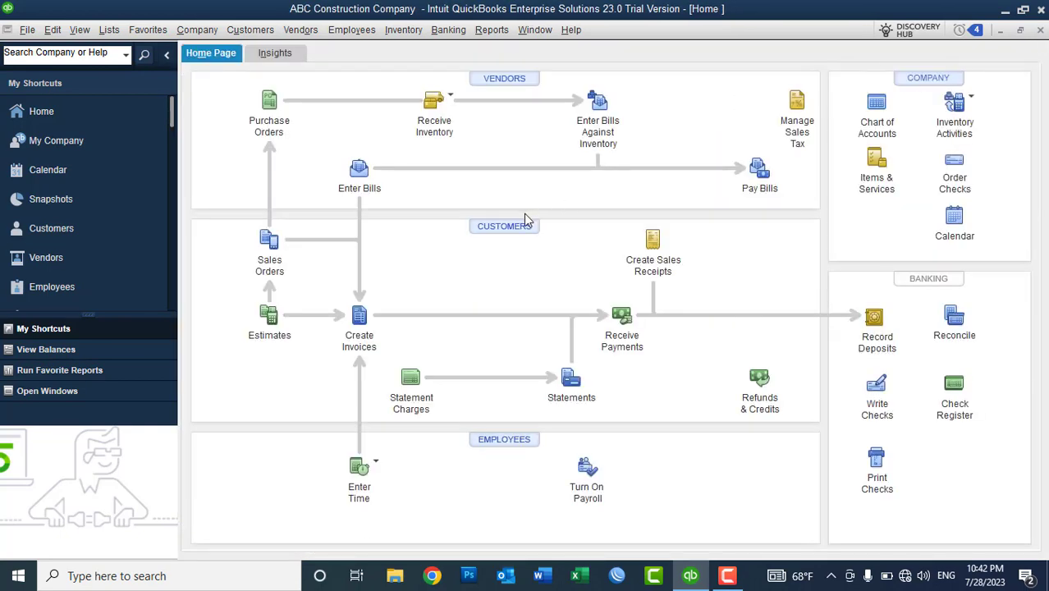
Step: Open the Customer Center and start a new invoice from it
click(513, 229)
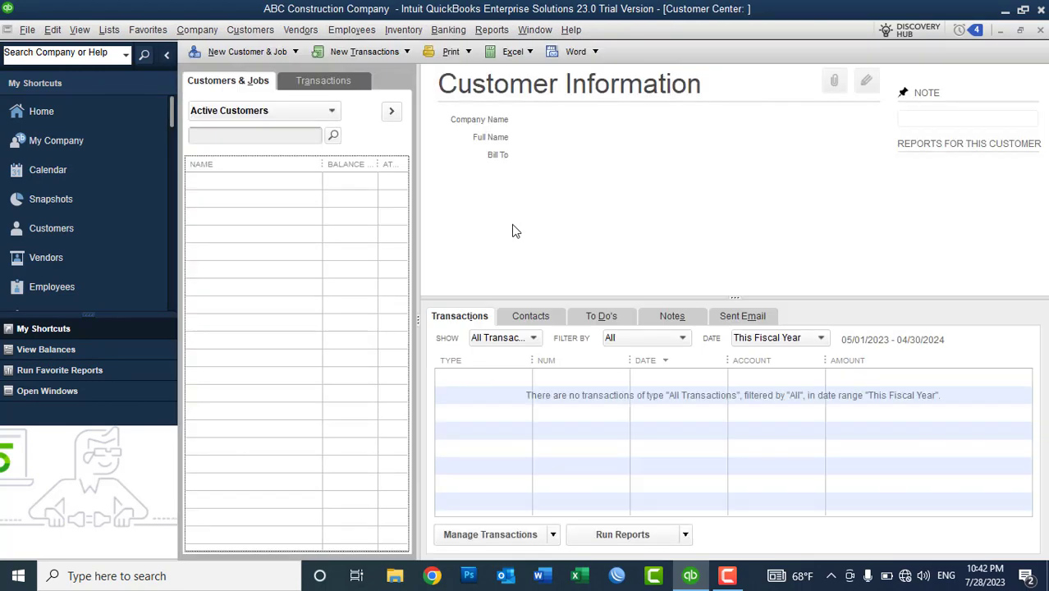
click(357, 59)
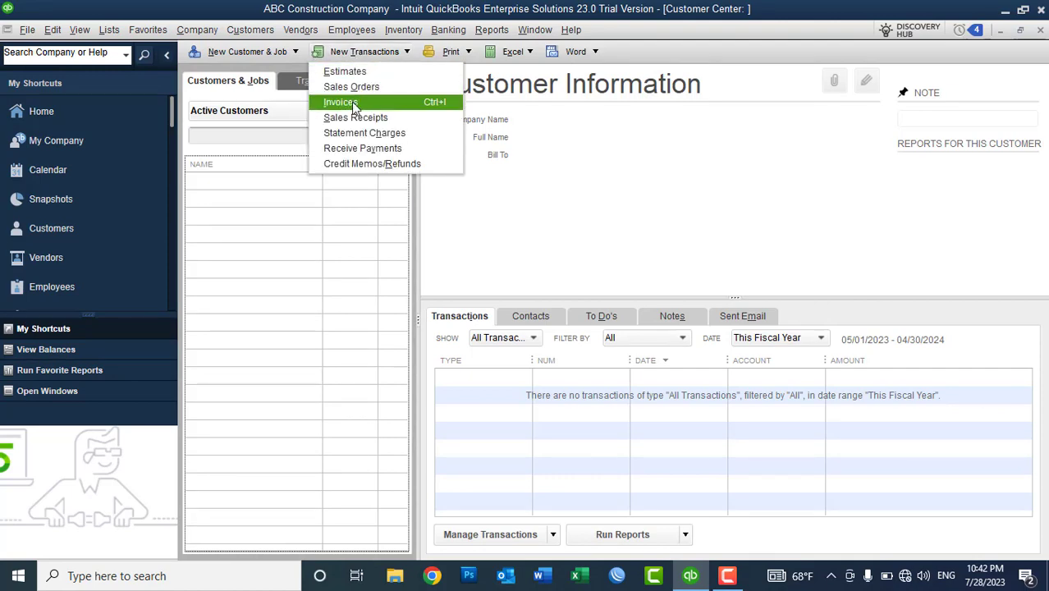
click(353, 103)
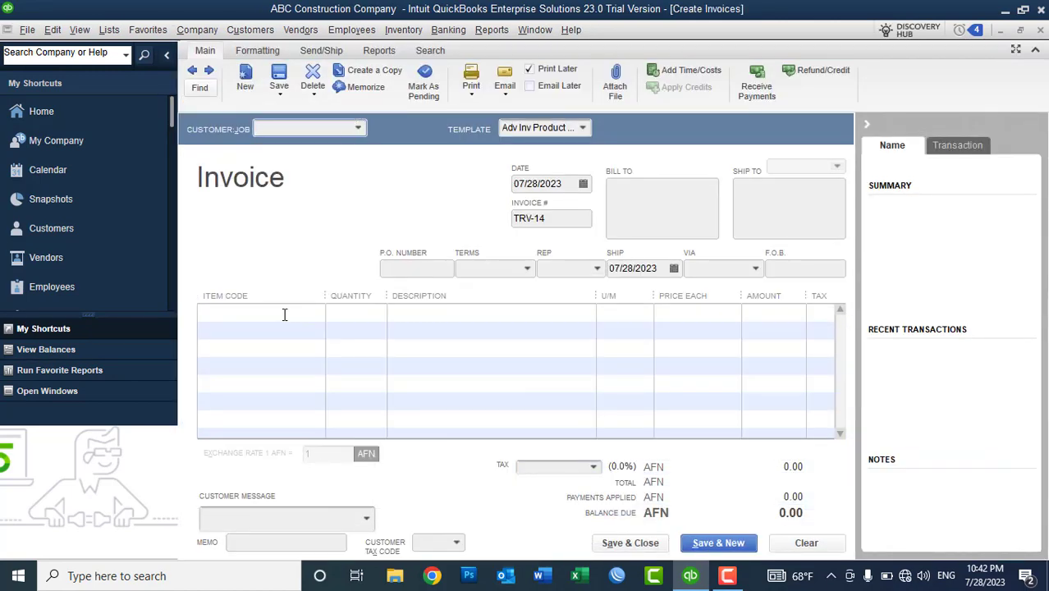
Step: Add Excel Financial Accounting as a single line on the invoice and then clear the form
click(285, 313)
click(315, 314)
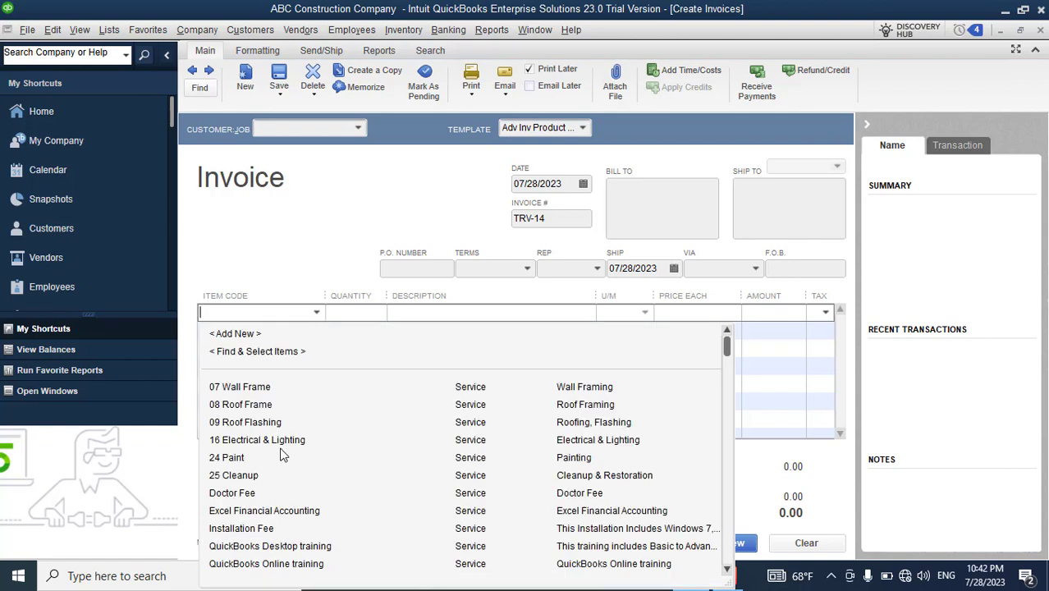
click(263, 510)
click(300, 333)
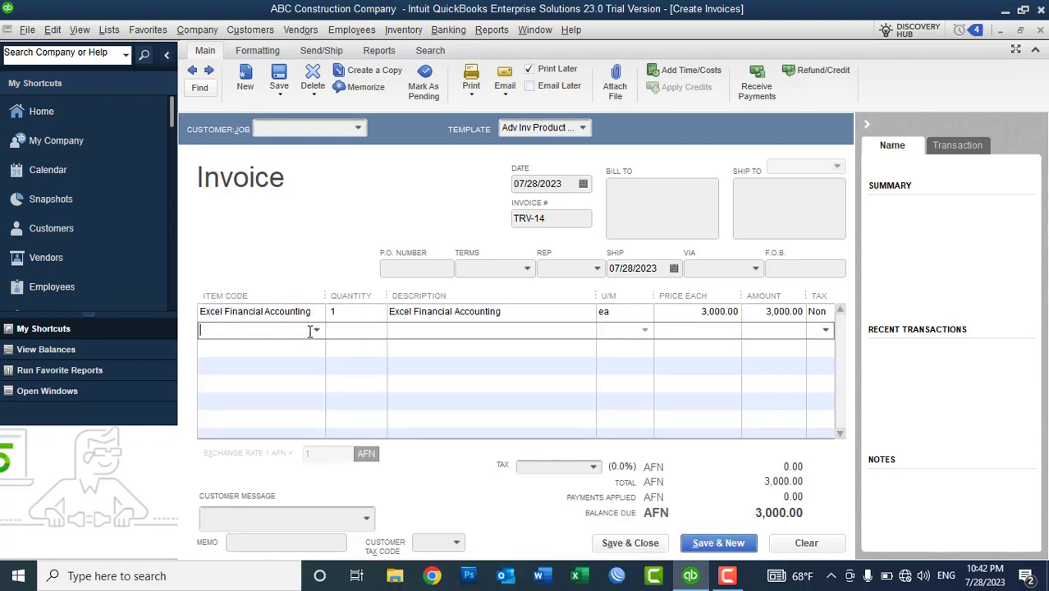
click(806, 543)
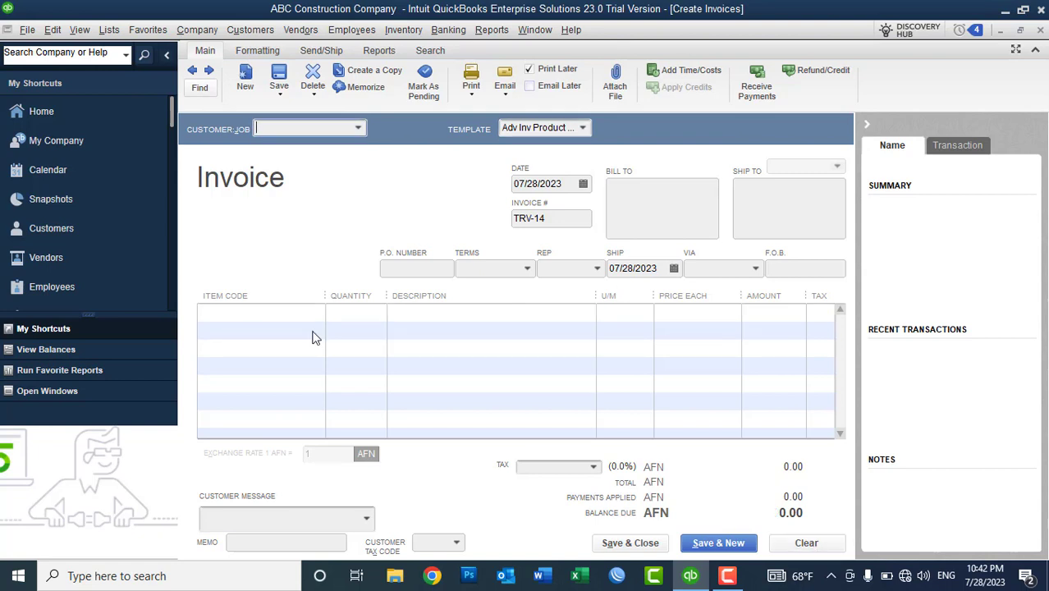
Step: Enter the Financial Management Class group on the invoice and review the lines and amounts it fills in
click(284, 315)
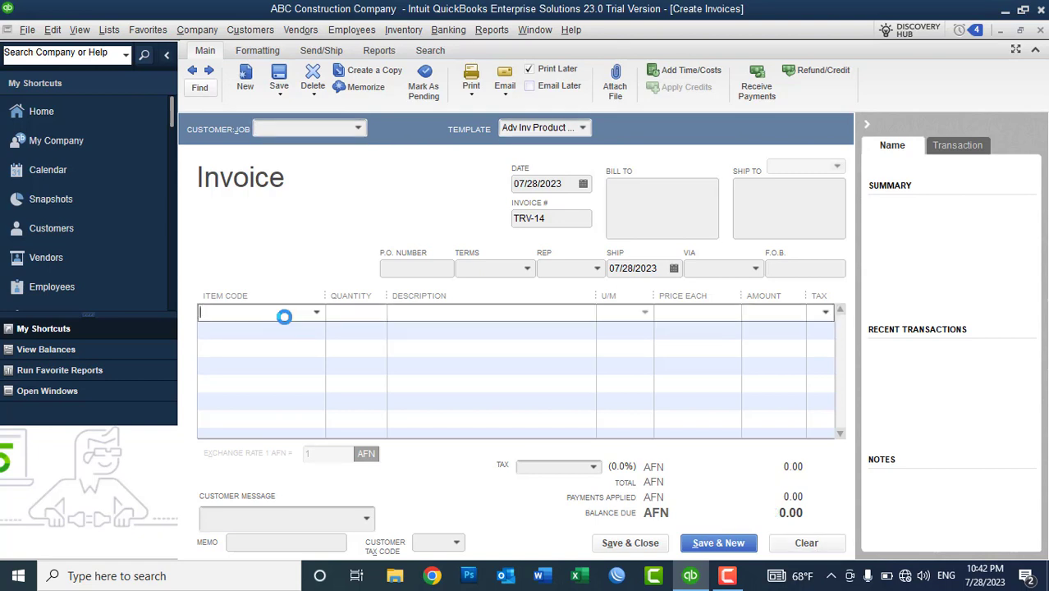
text(F)
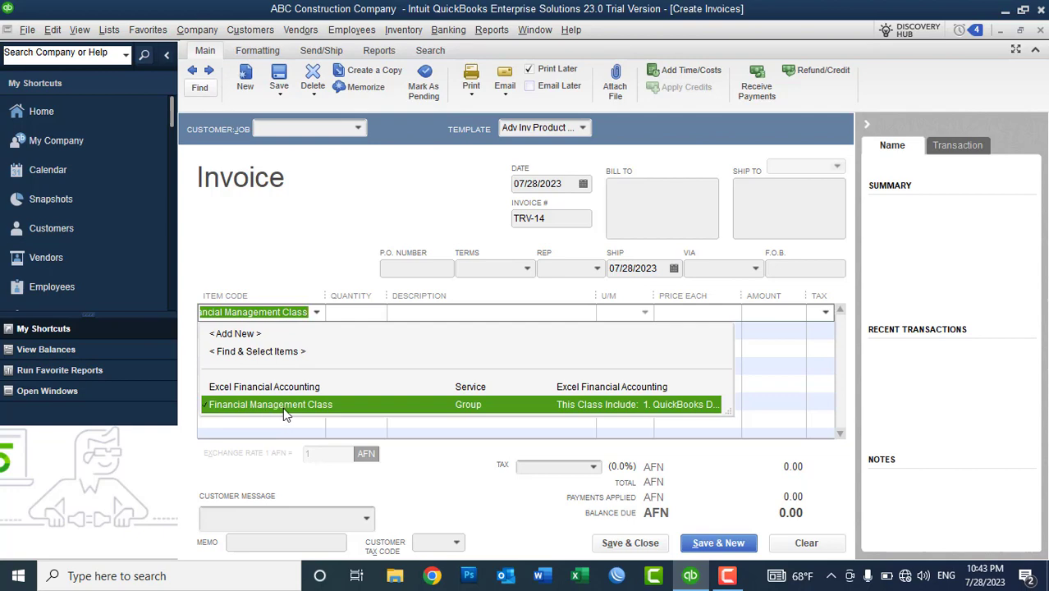
click(282, 405)
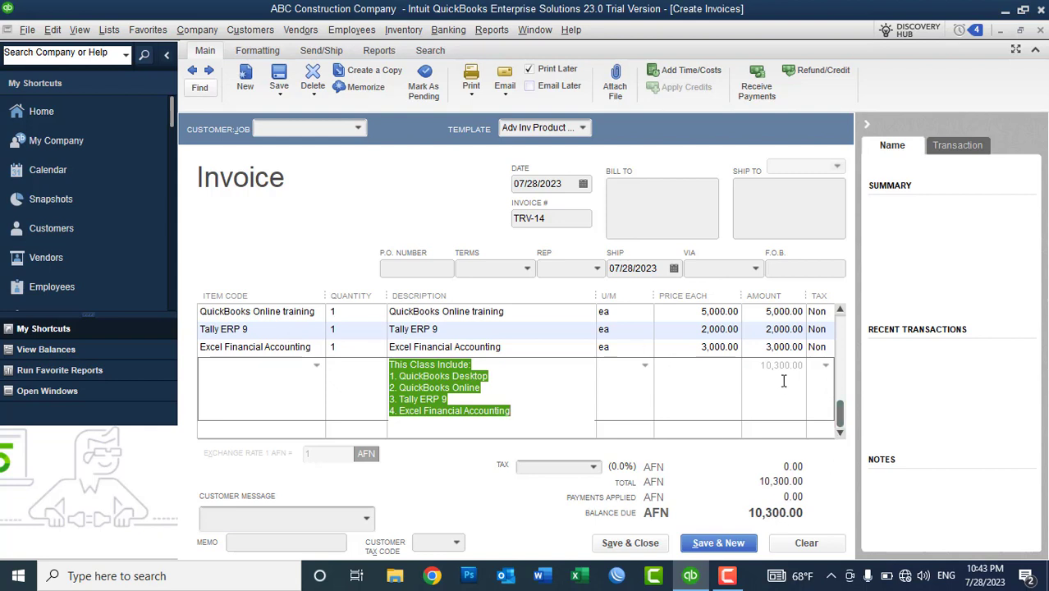
click(773, 345)
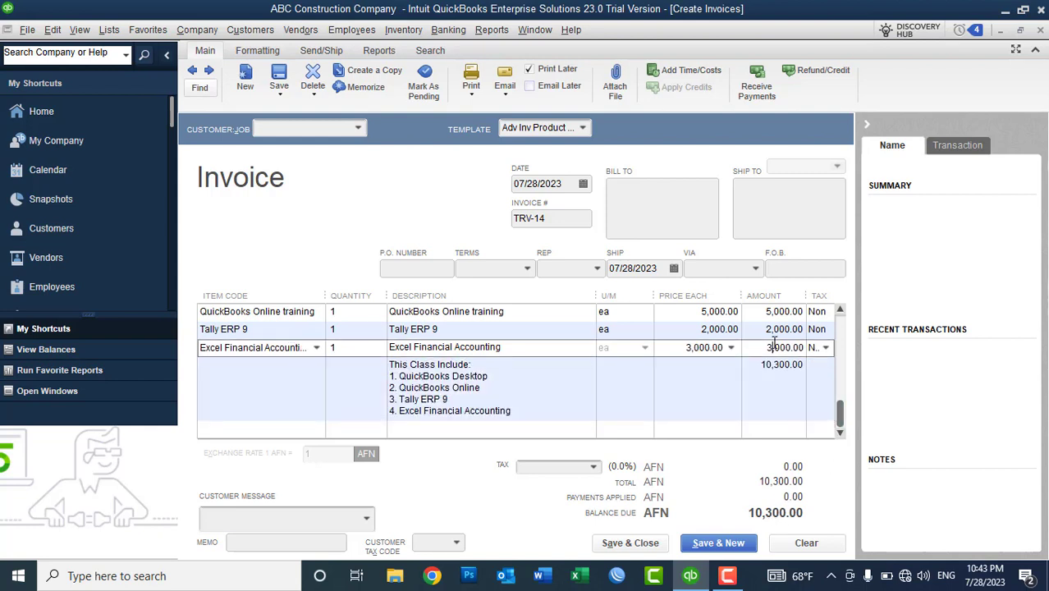
click(840, 310)
click(840, 311)
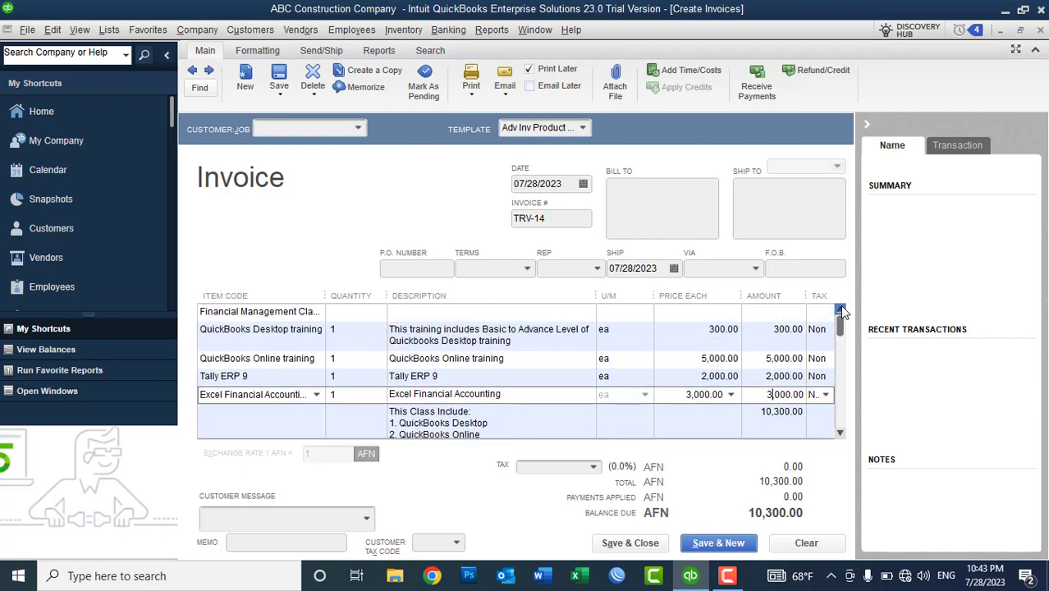
Step: Clear the invoice without saving it, then close the invoice window and the Customer Center
click(796, 548)
click(1040, 30)
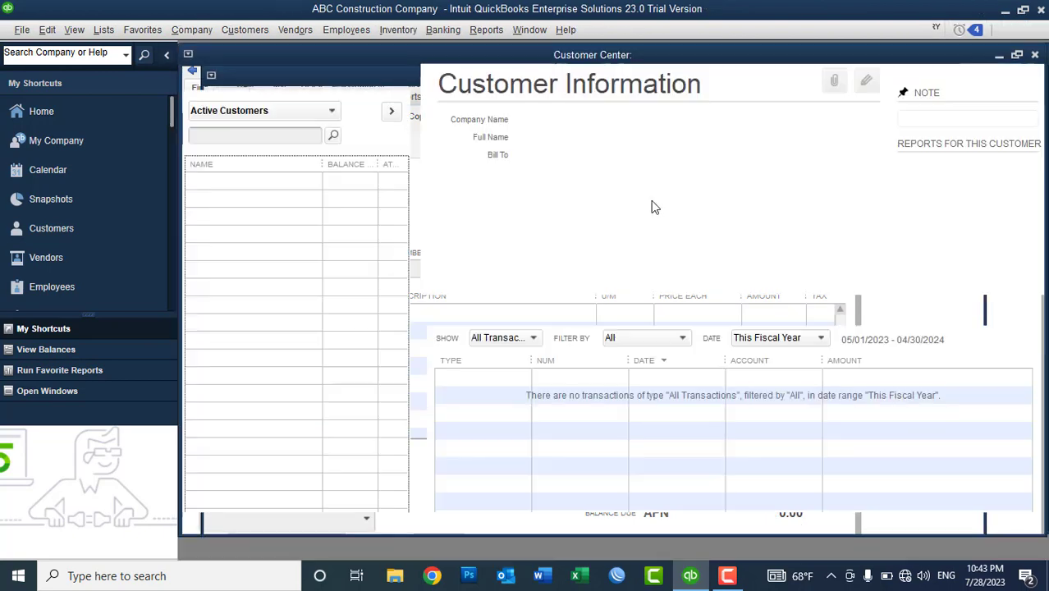
click(1040, 30)
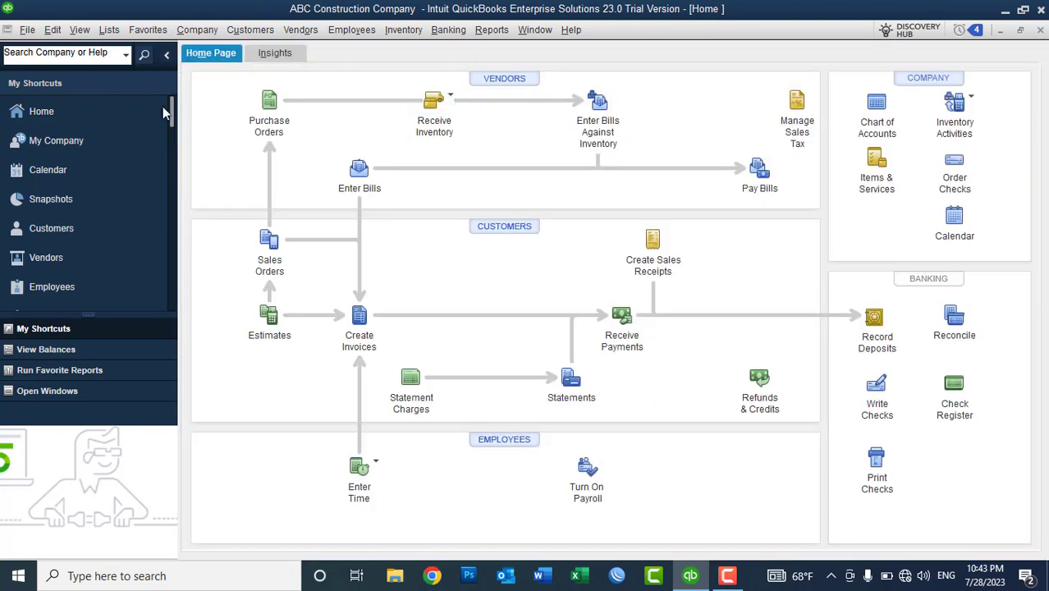
Step: Open the Item List and start a new item, reviewing the available item types while keeping the type as Service
click(109, 29)
click(122, 63)
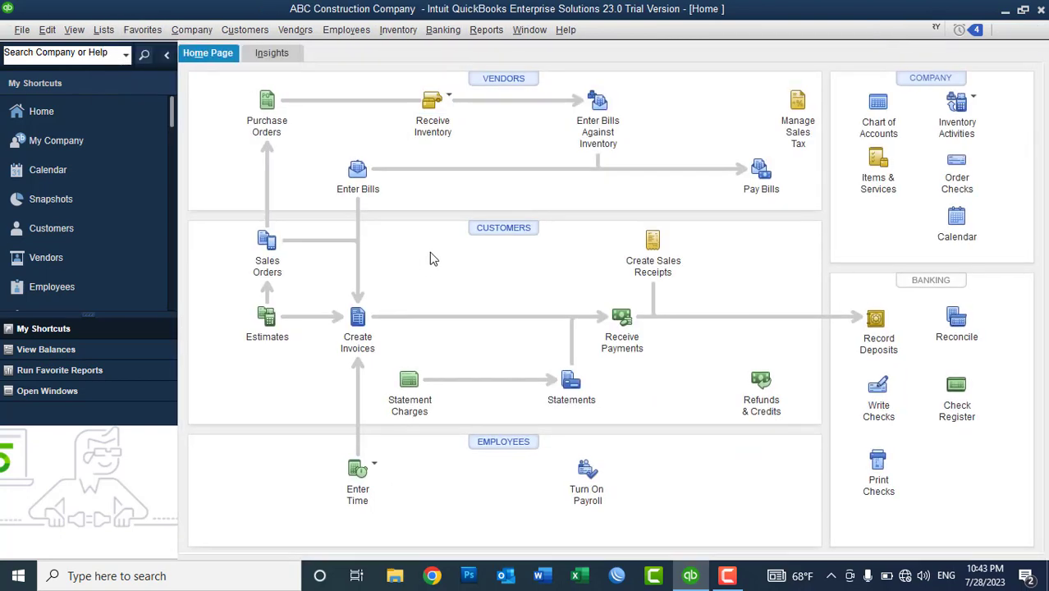
right_click(573, 221)
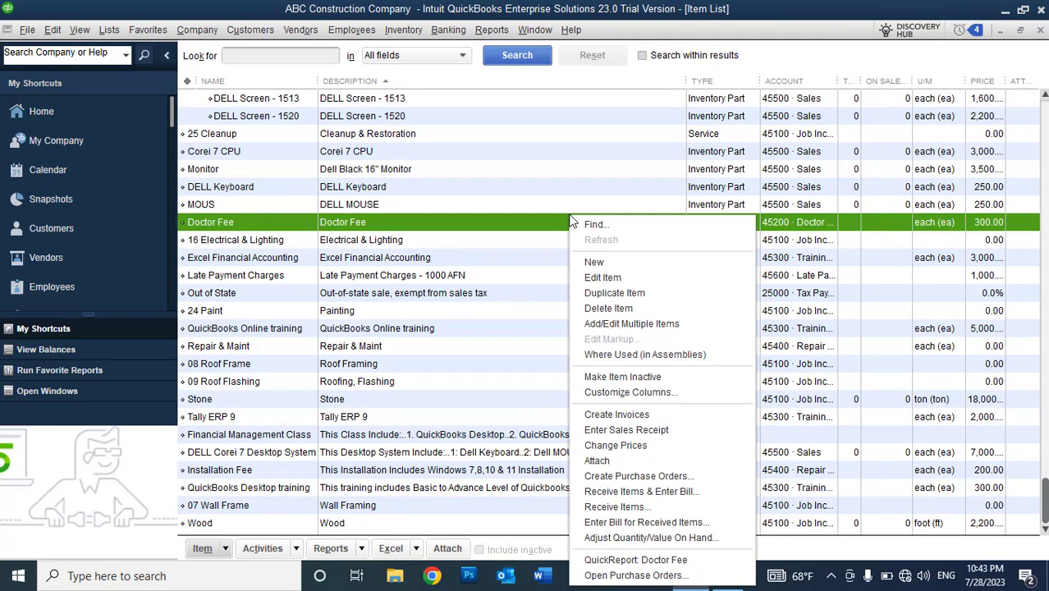
click(602, 258)
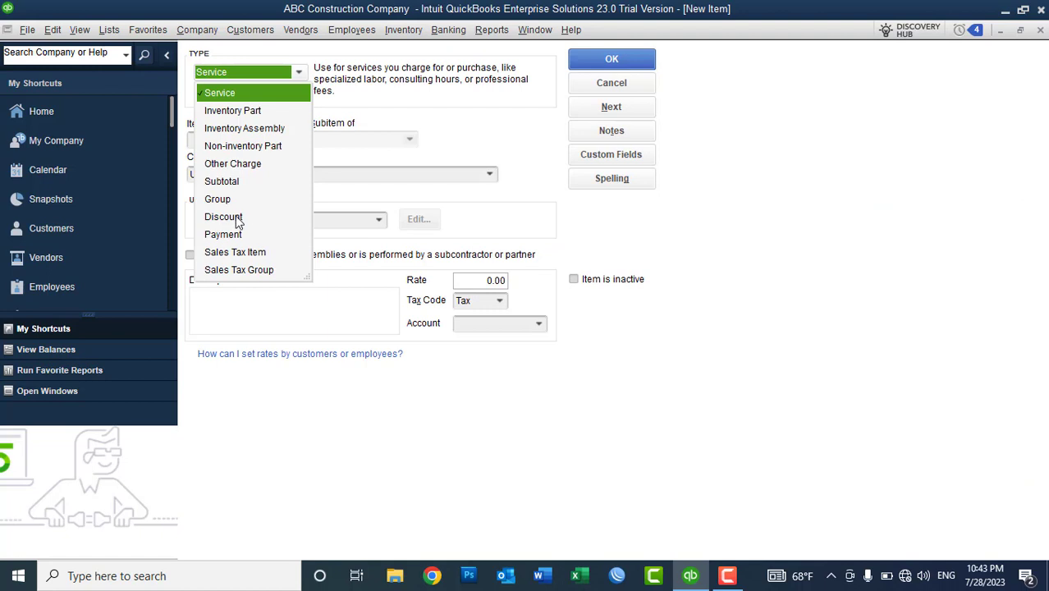
click(400, 102)
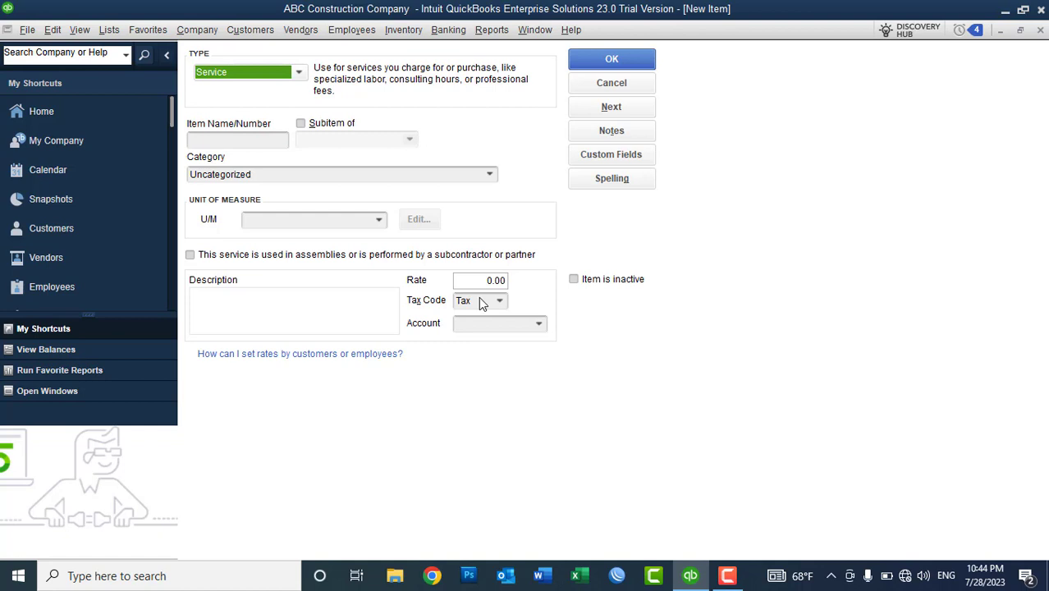
Step: Set the new item's type to Discount and name it Discount Allowed
click(260, 74)
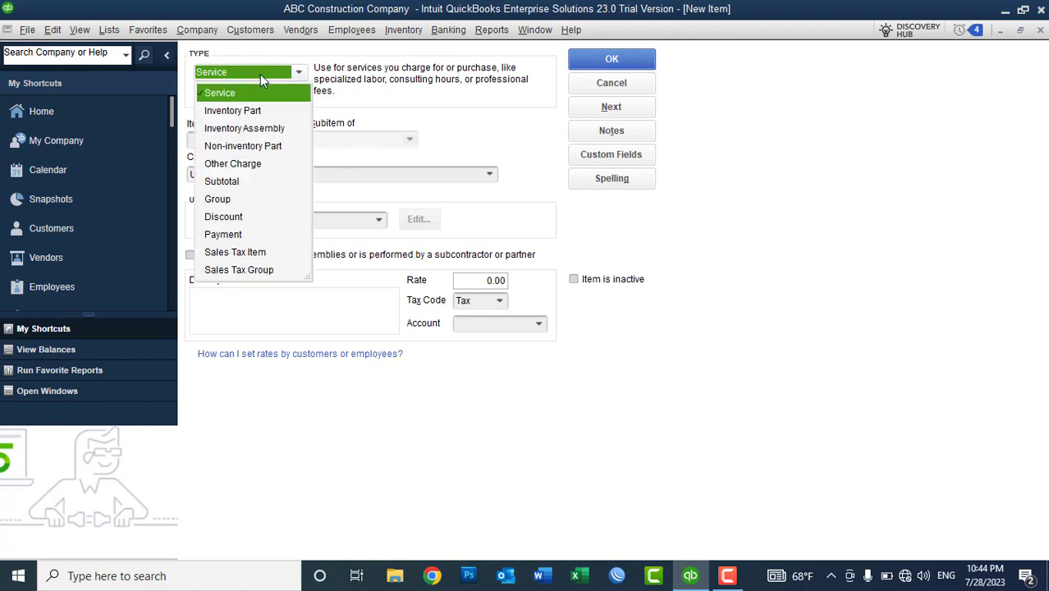
click(238, 222)
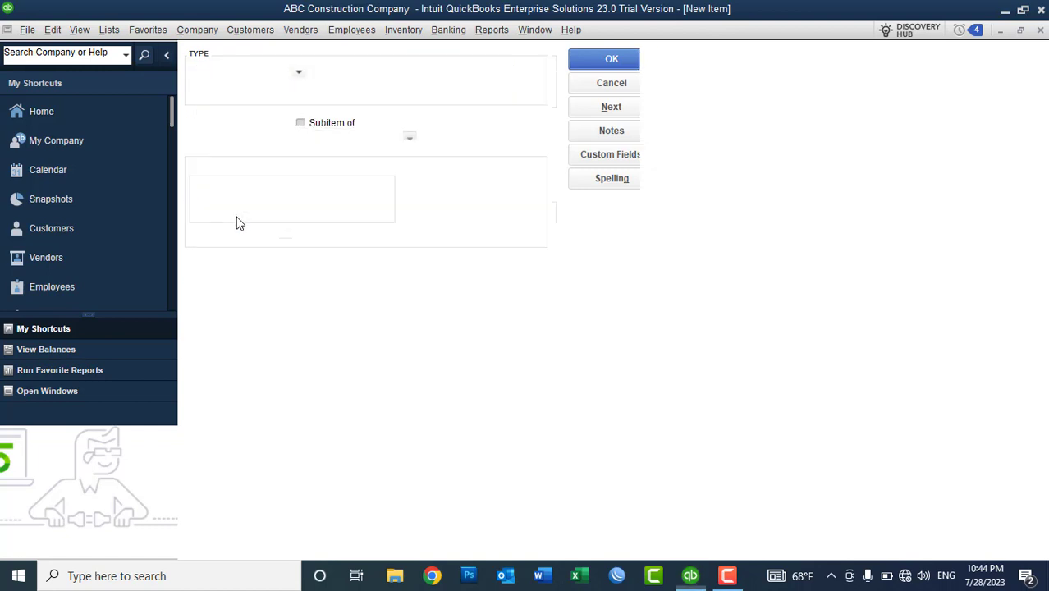
click(224, 134)
text(D)
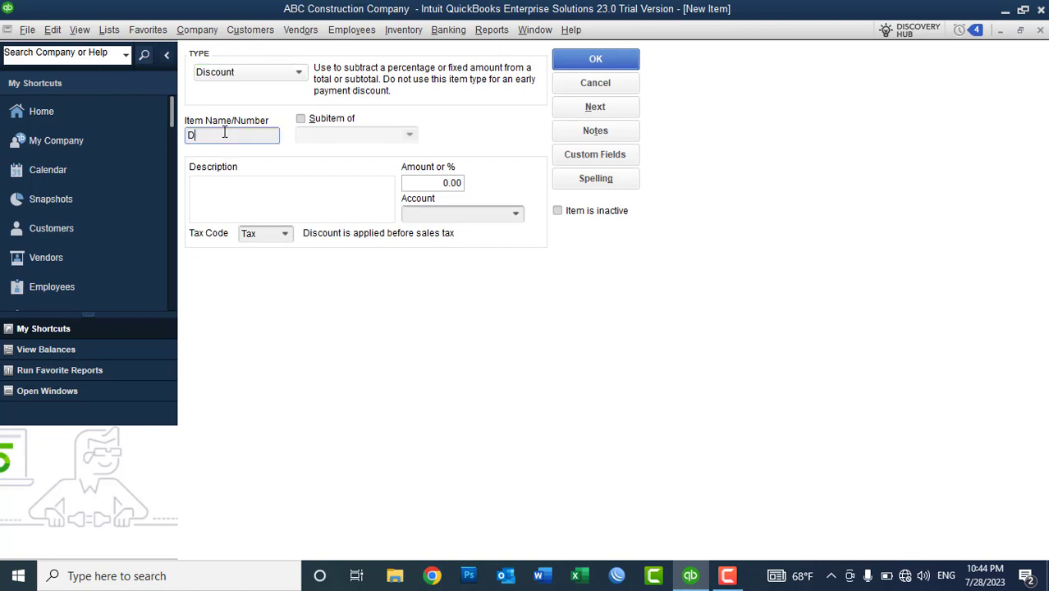
text(iscount Allowed)
Step: Set the discount to 2%, describe it as Discount Allowed and choose the Non tax code
click(437, 182)
text(2%)
click(354, 199)
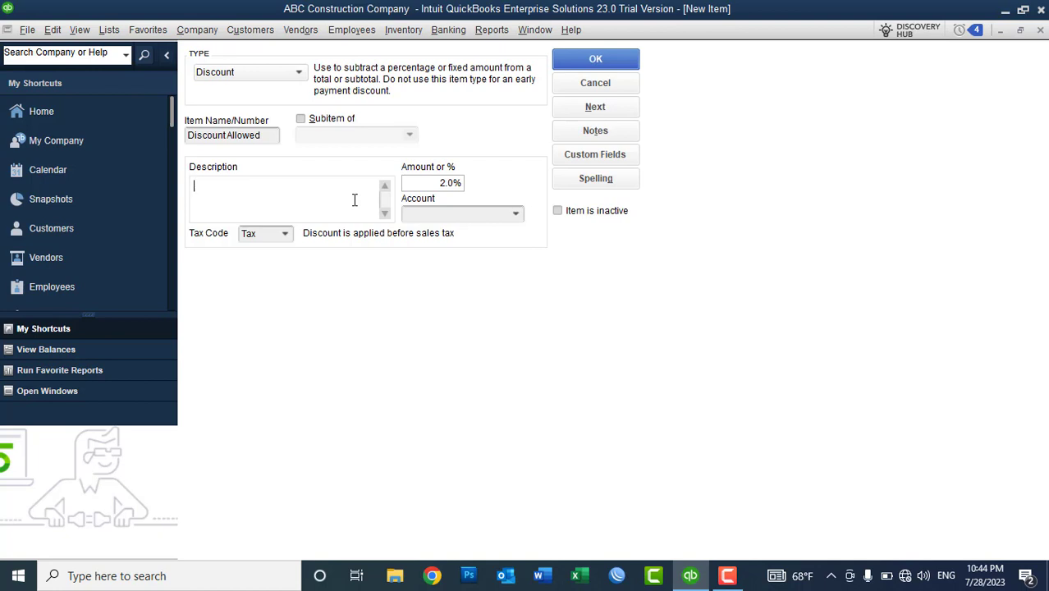
text(Discount Allowed)
click(284, 235)
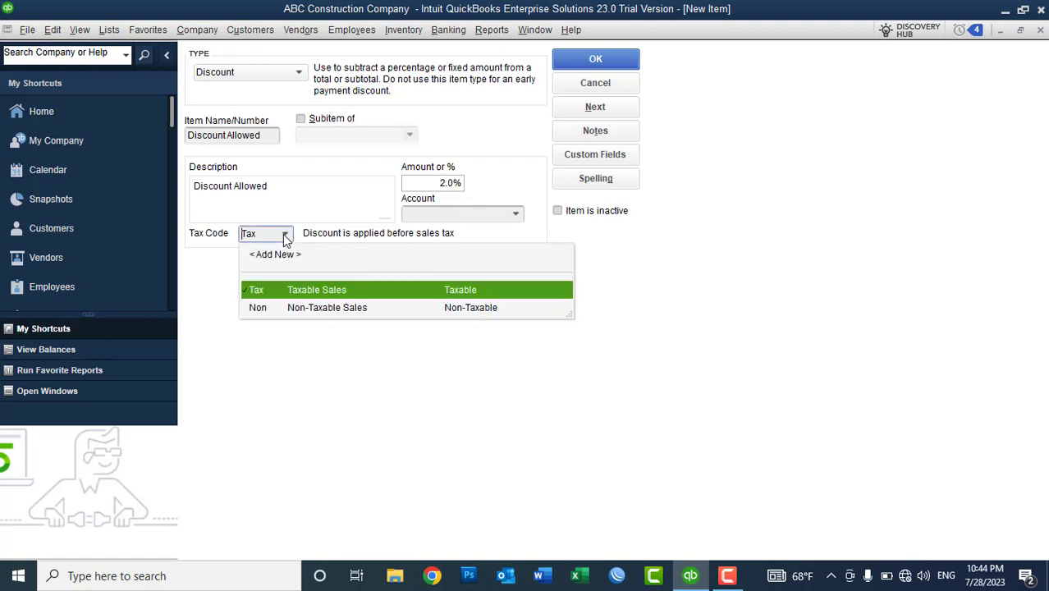
click(270, 307)
Step: Create income account 45700 named Discount Allowed as the discount item's account, and save the item
click(516, 216)
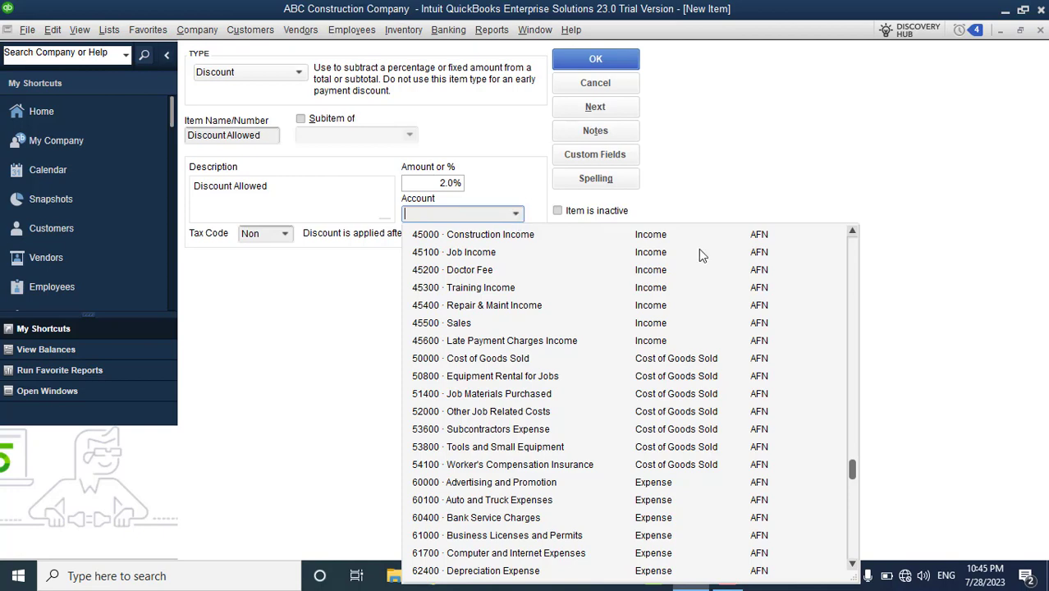
click(854, 234)
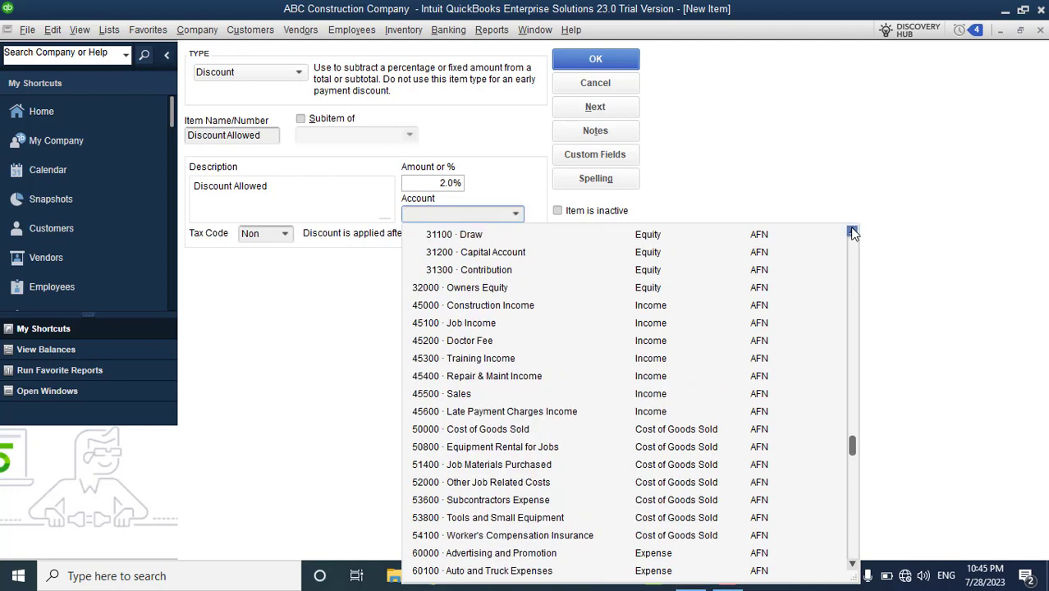
drag(854, 234, 854, 234)
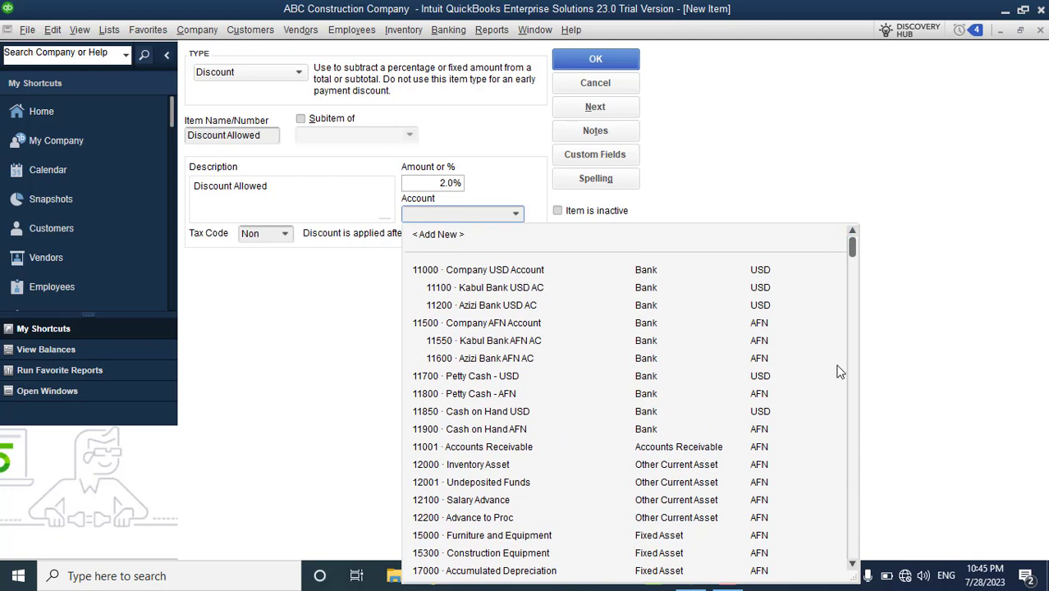
click(443, 235)
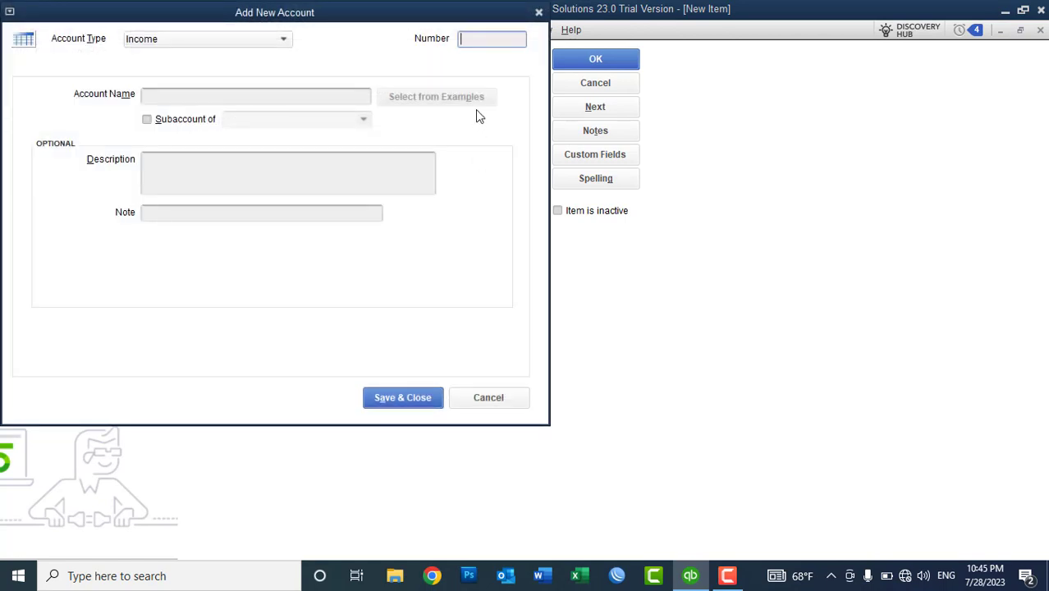
text(45700)
key(Tab)
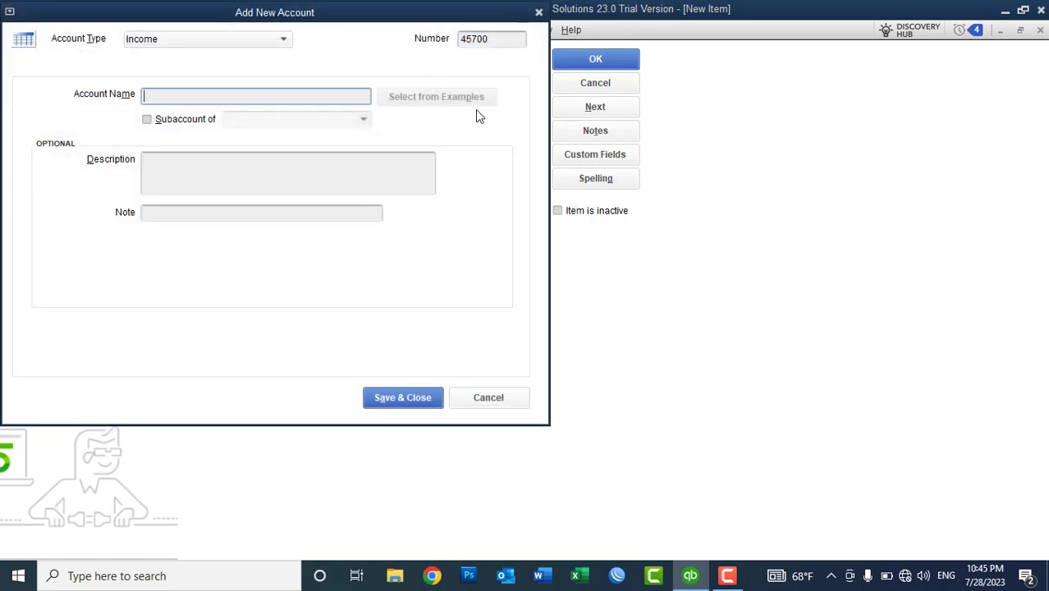
text(Discount Allowed)
click(419, 394)
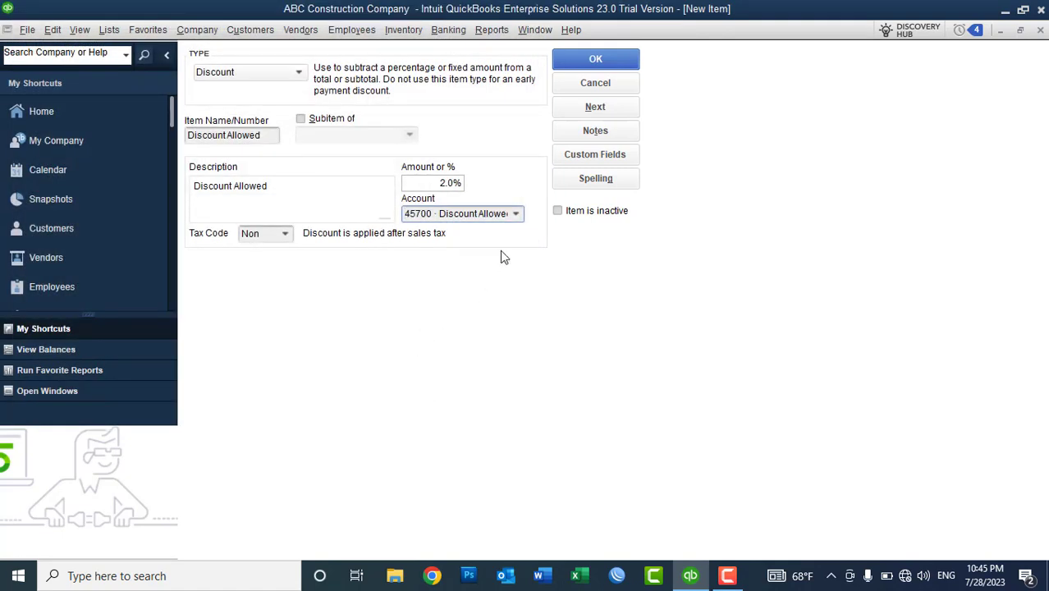
click(586, 62)
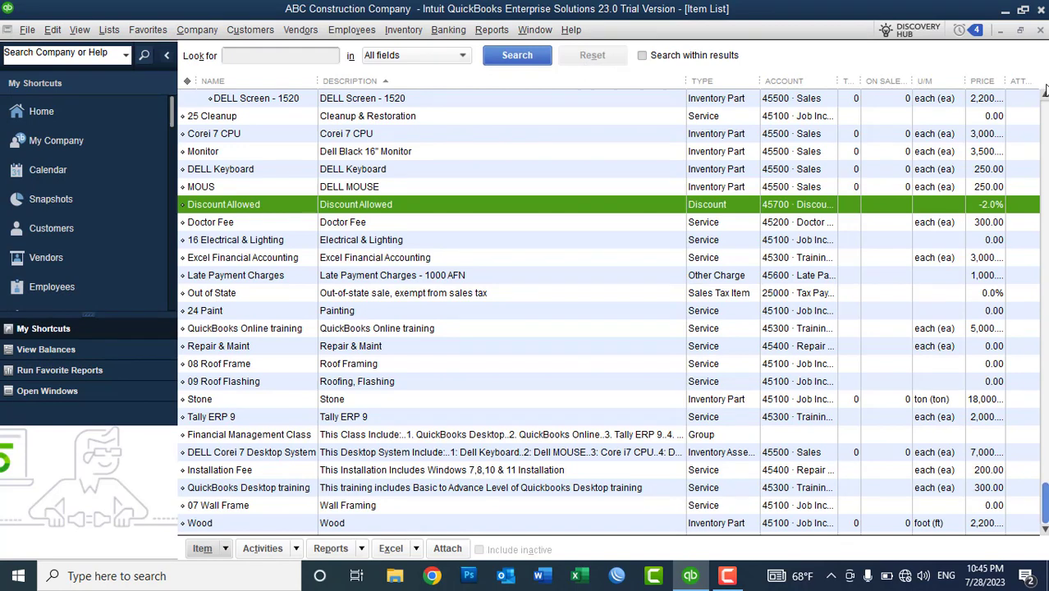
Step: Close the Item List and start a new invoice from the Customer Center
click(1040, 30)
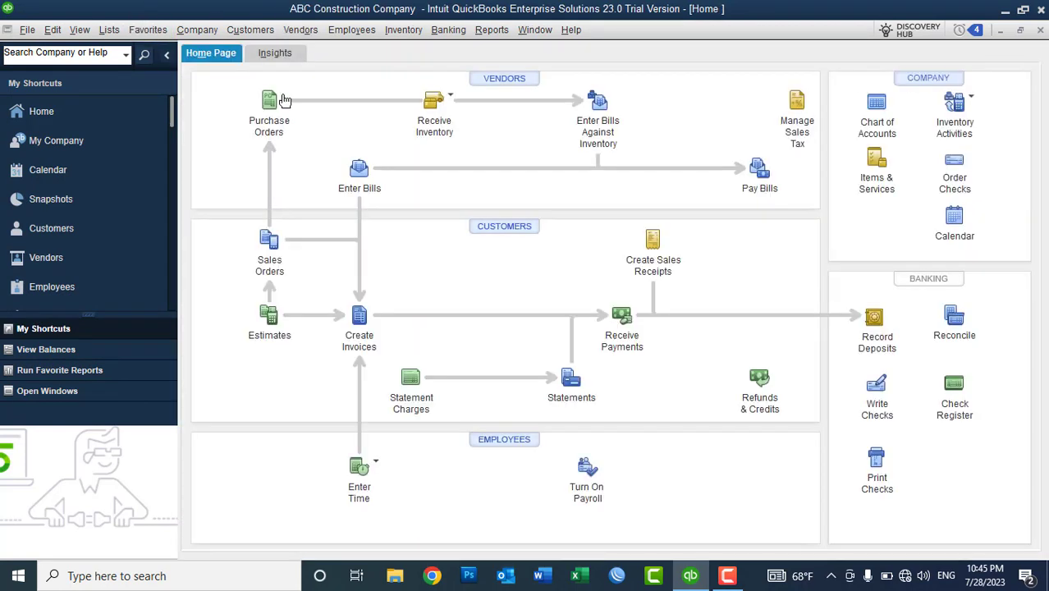
click(504, 228)
click(353, 52)
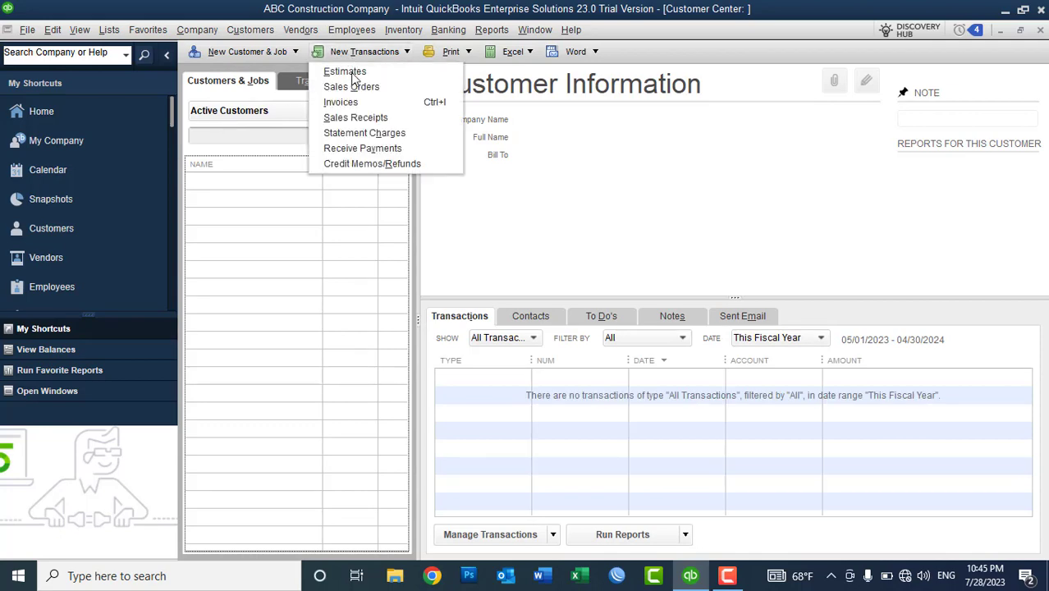
click(355, 103)
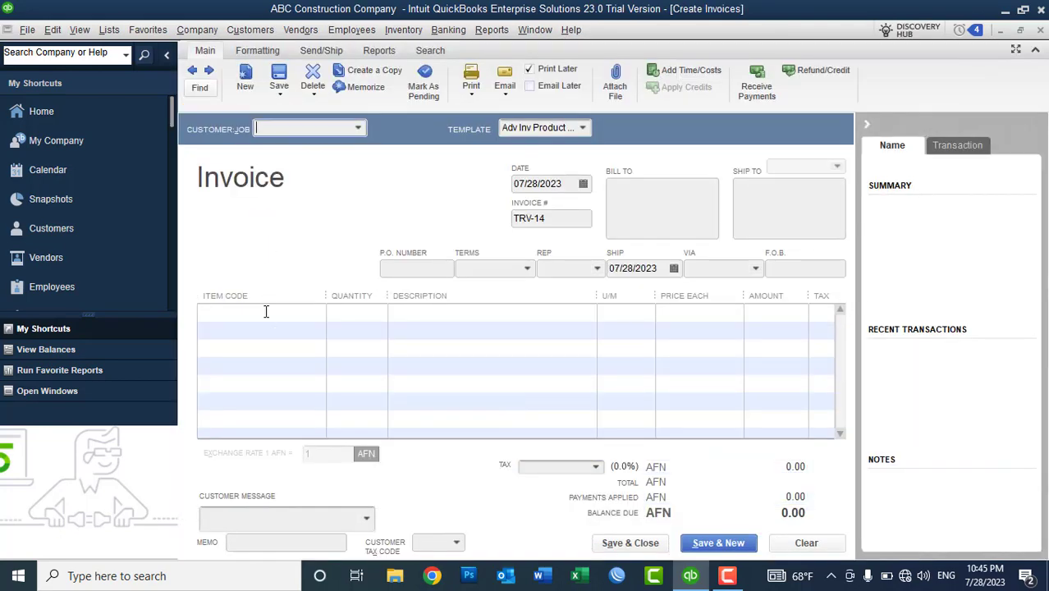
Step: Add QuickBooks Online training to the invoice's first line with a quantity of 10
text(Q)
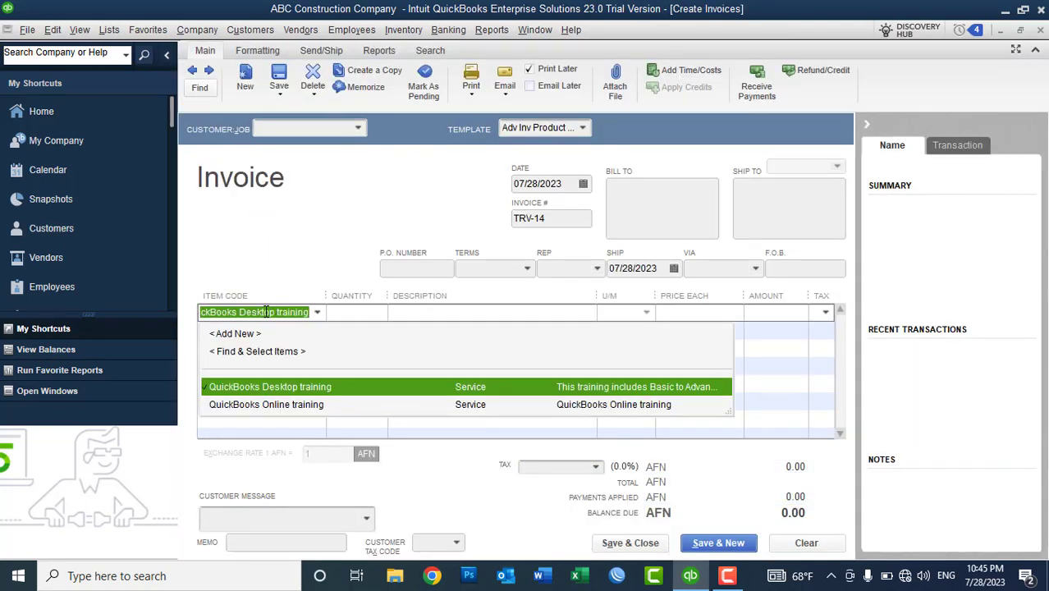
click(283, 405)
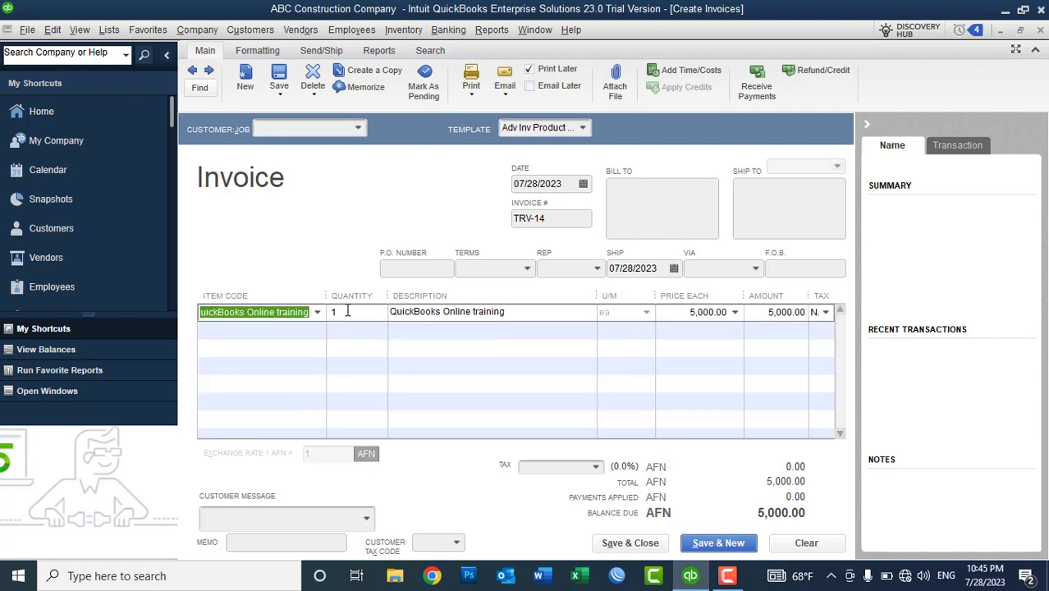
click(347, 311)
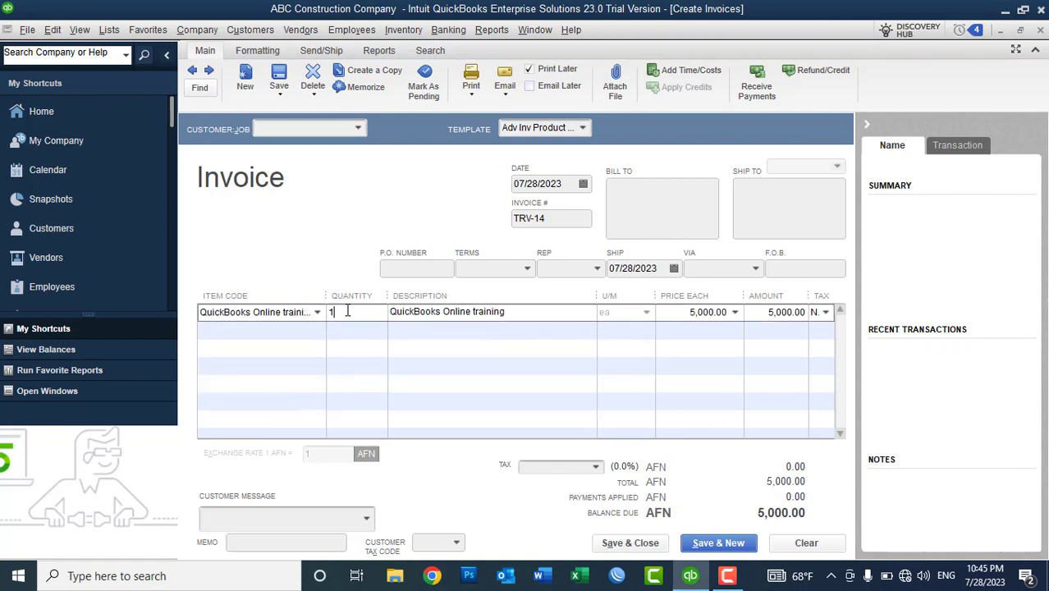
text(0)
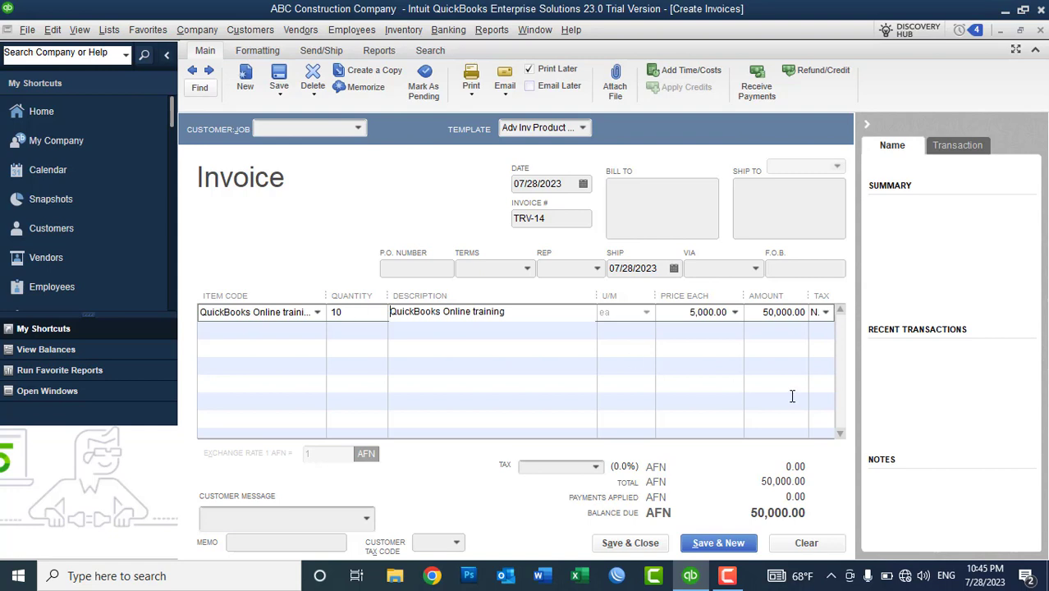
Step: Add the Discount Allowed item on the invoice's second line and review the amounts it produces
click(295, 335)
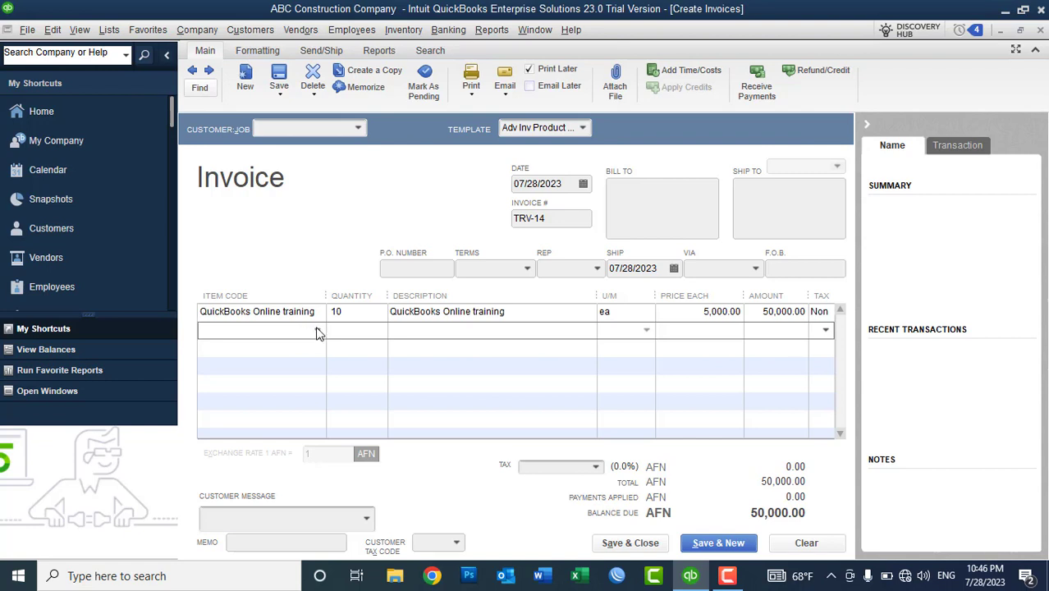
text(ds)
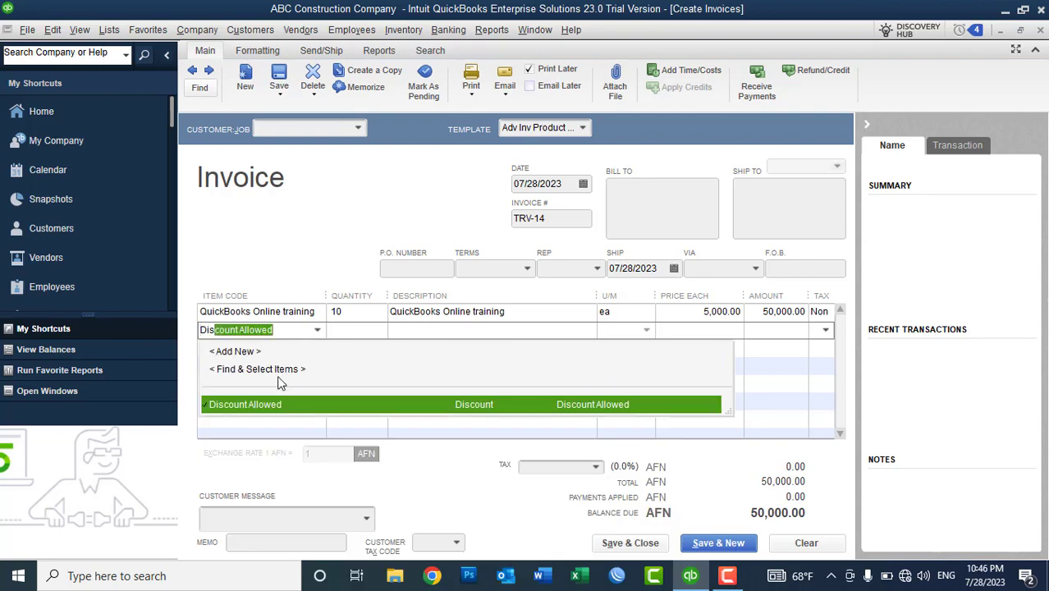
click(260, 407)
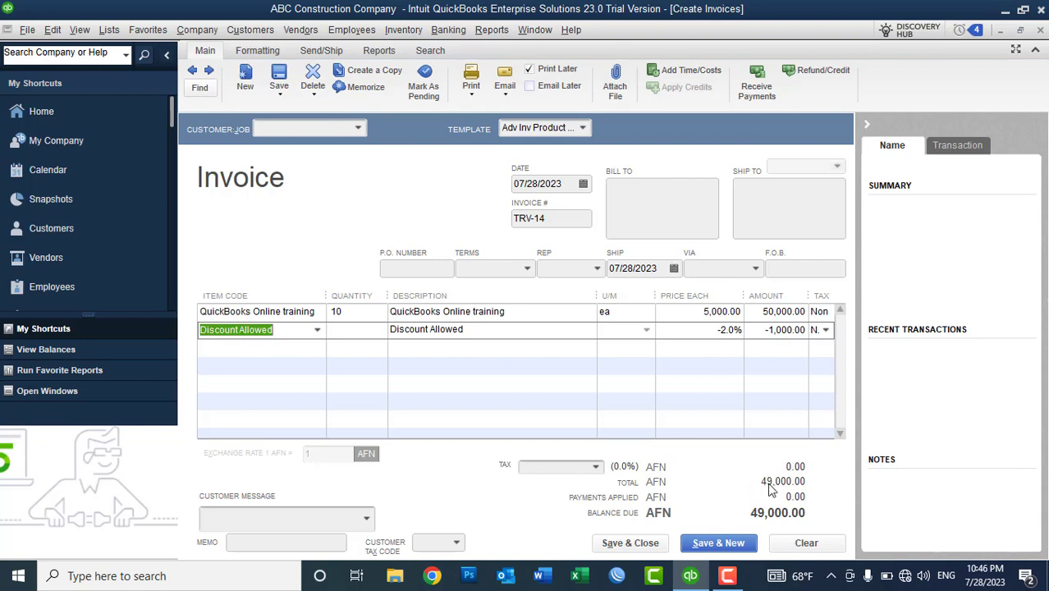
Step: Clear the discount invoice without saving, and close the invoice and Customer Center windows
click(806, 543)
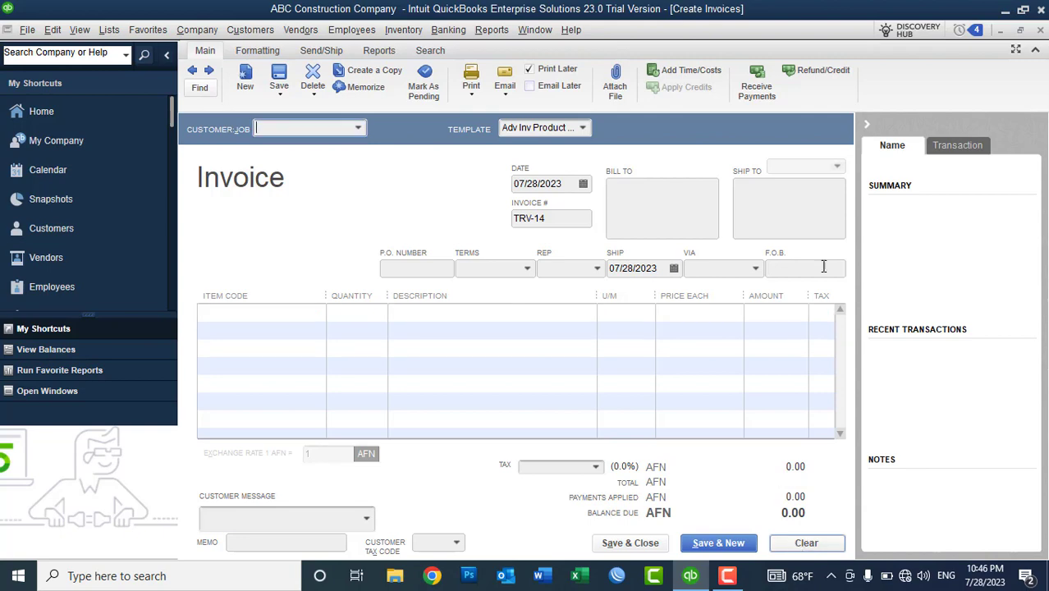
click(1040, 29)
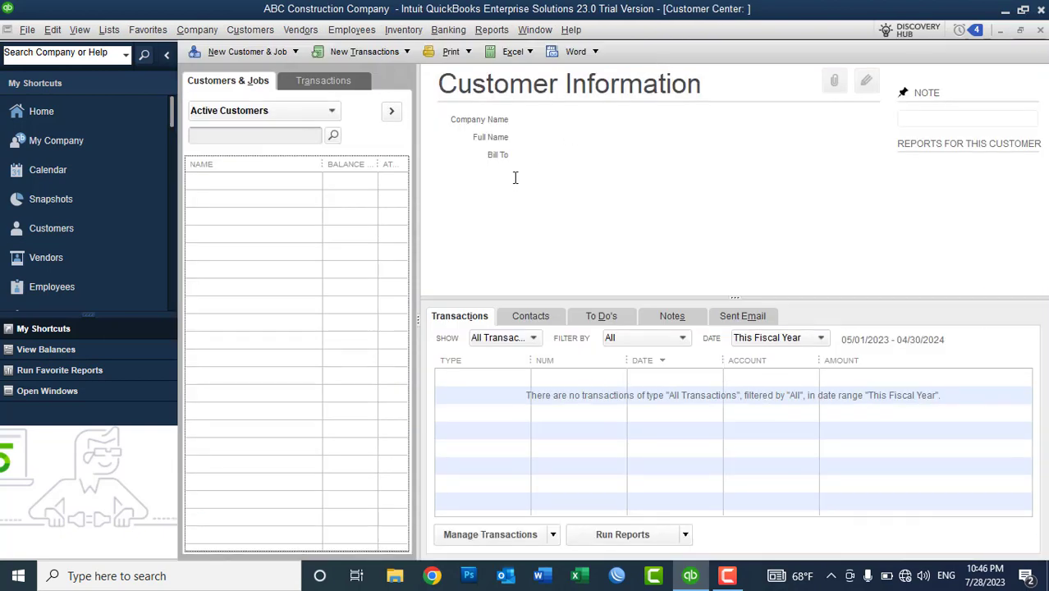
click(1040, 29)
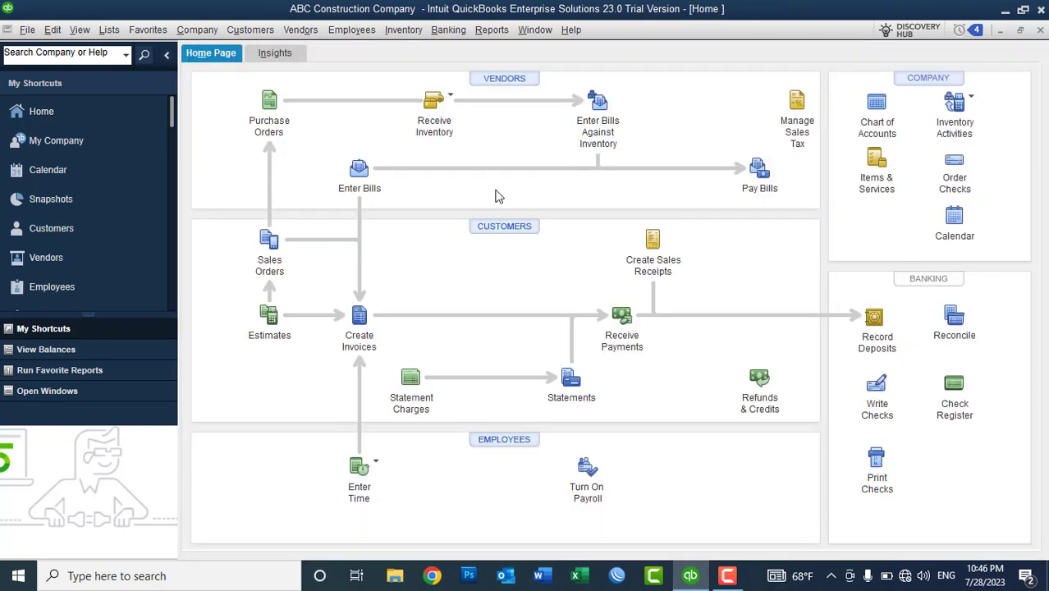
Step: Start a new item from the Item List with type Payment and name it Advanced Payment
click(111, 31)
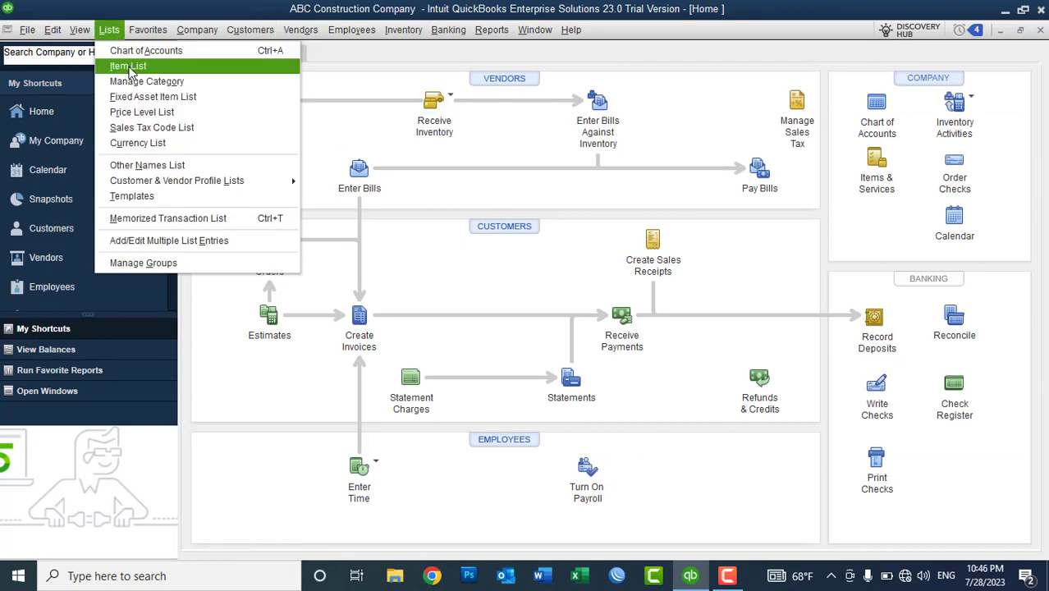
click(129, 66)
right_click(555, 206)
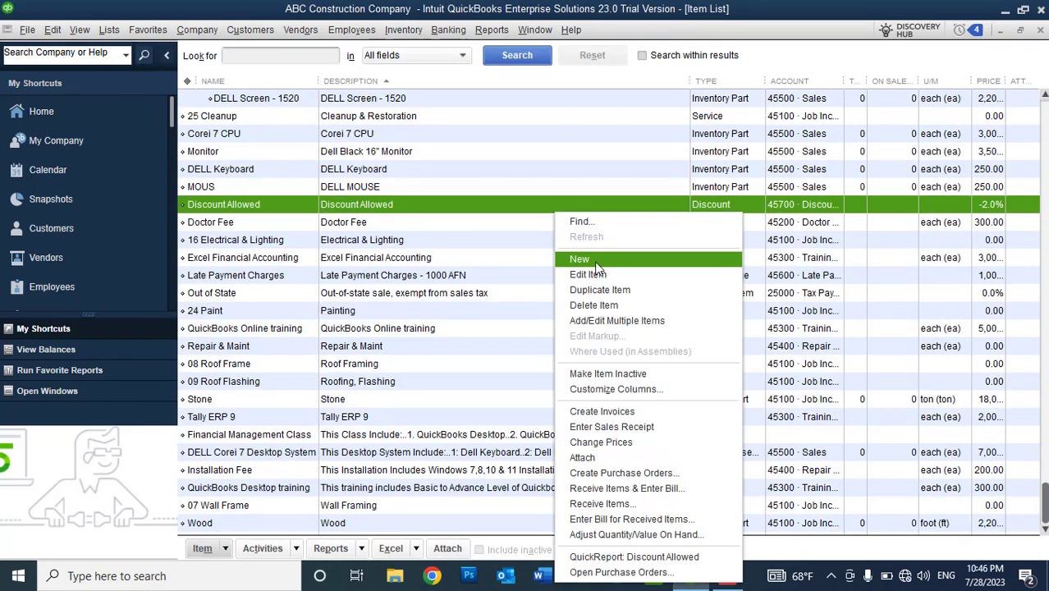
click(594, 259)
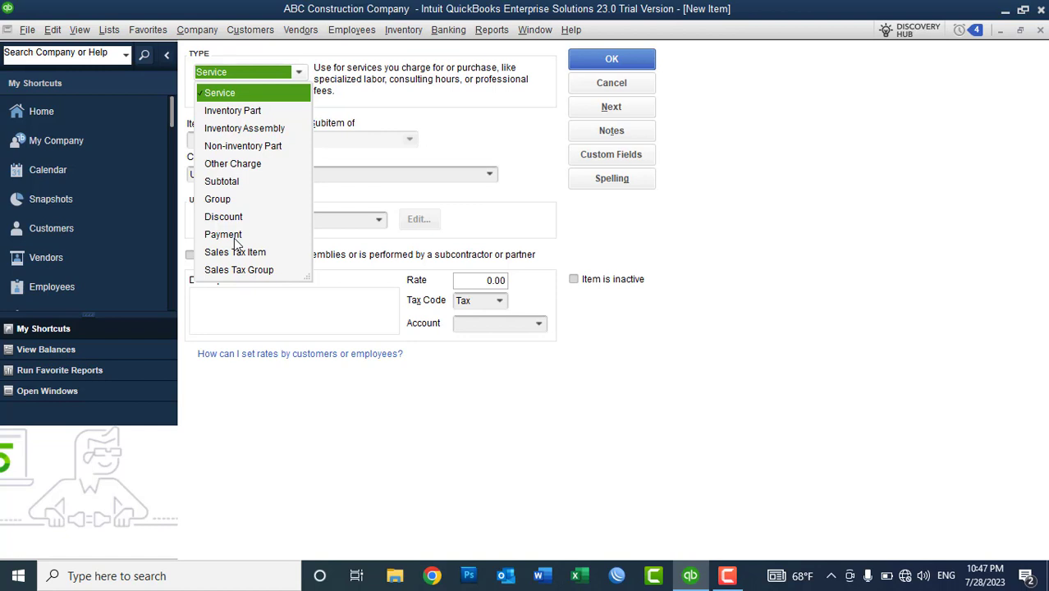
click(235, 238)
click(240, 141)
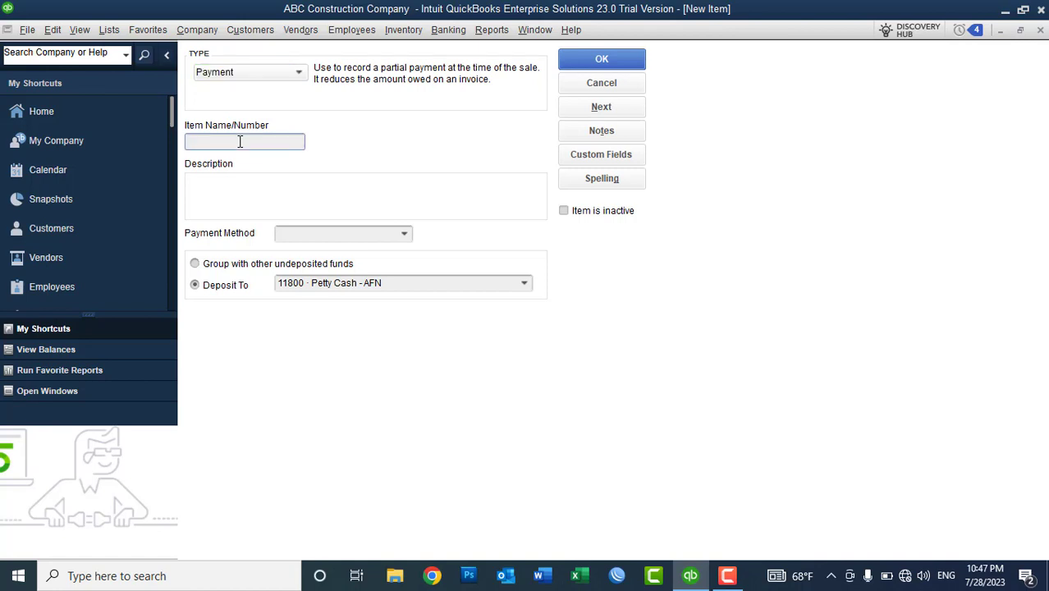
text(Advanced Payment)
Step: Describe the payment item as Advanced Received from Customer and set its payment method to Cash
click(234, 204)
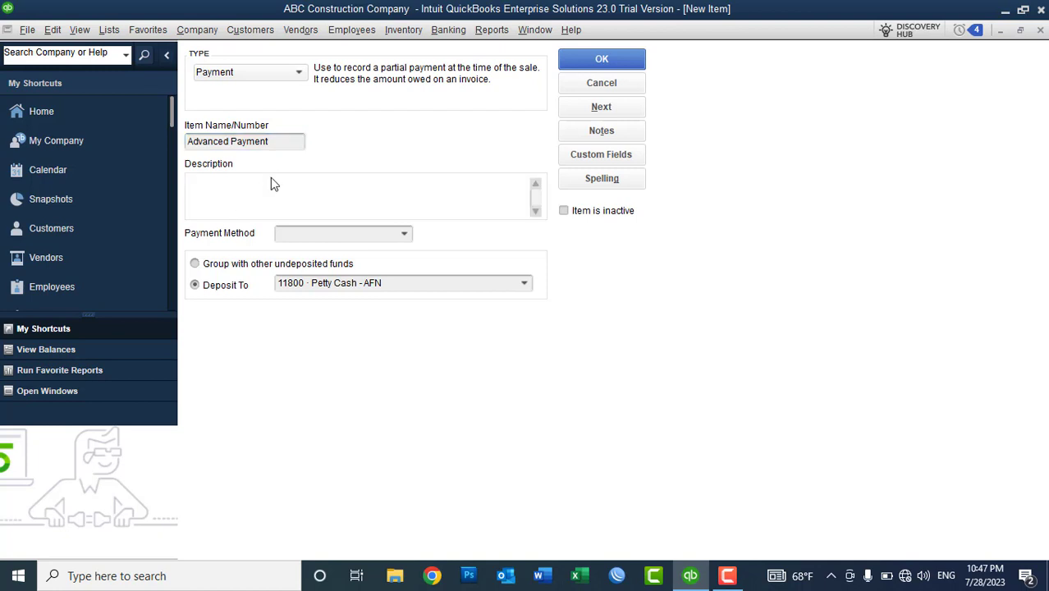
text(Advanced Received from Customer)
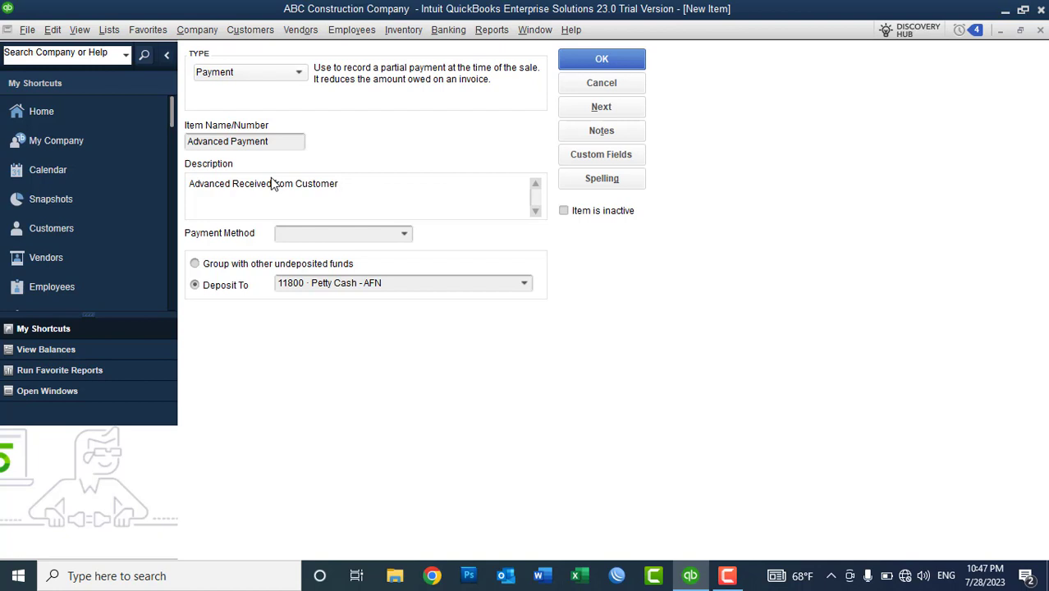
click(403, 233)
click(310, 287)
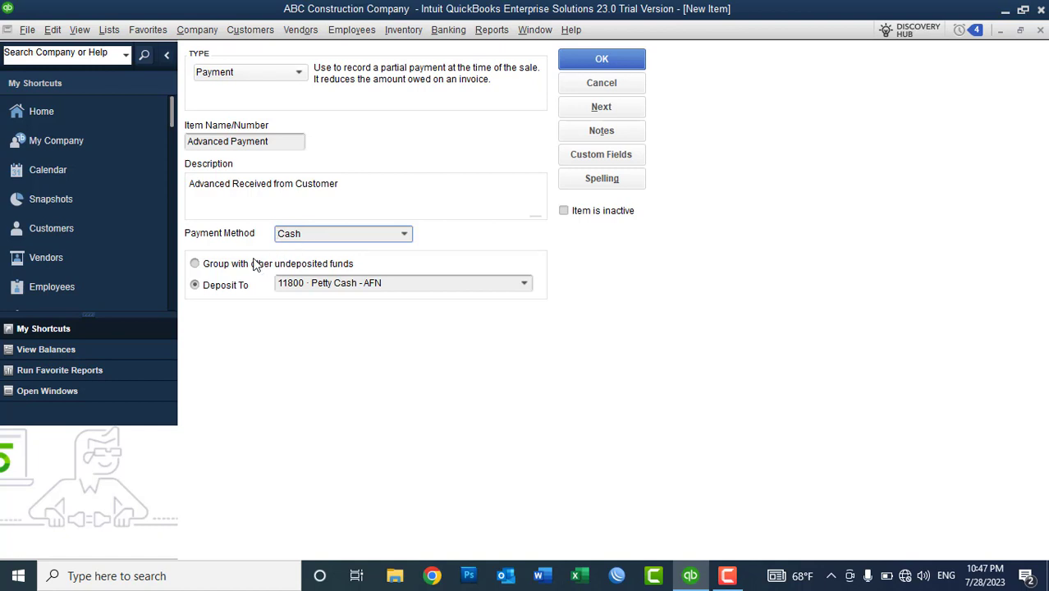
Step: Group the Advanced Payment item with other undeposited funds, save it, and close the Item List
click(211, 267)
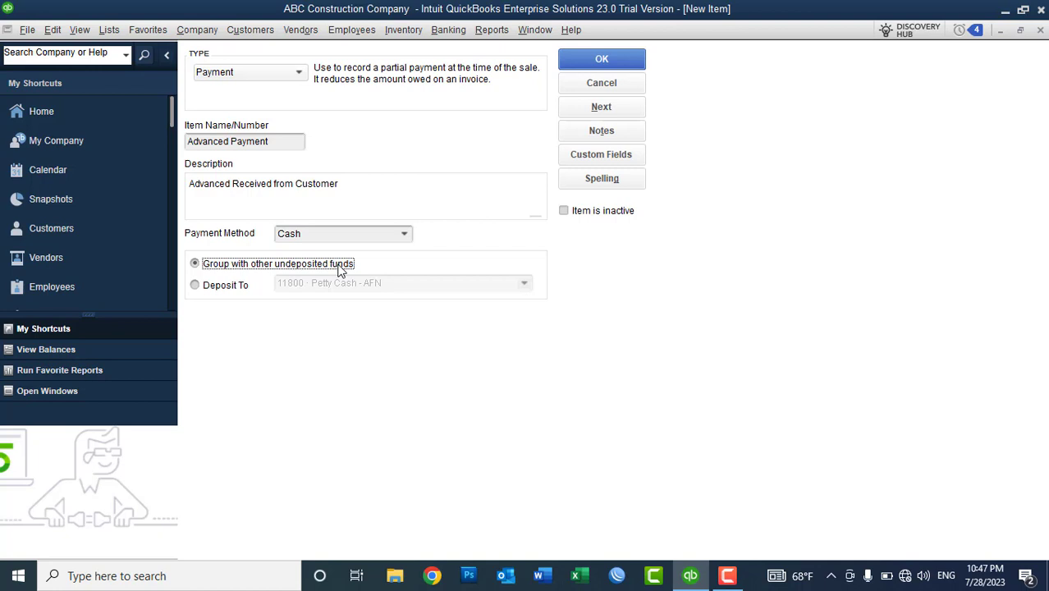
click(227, 287)
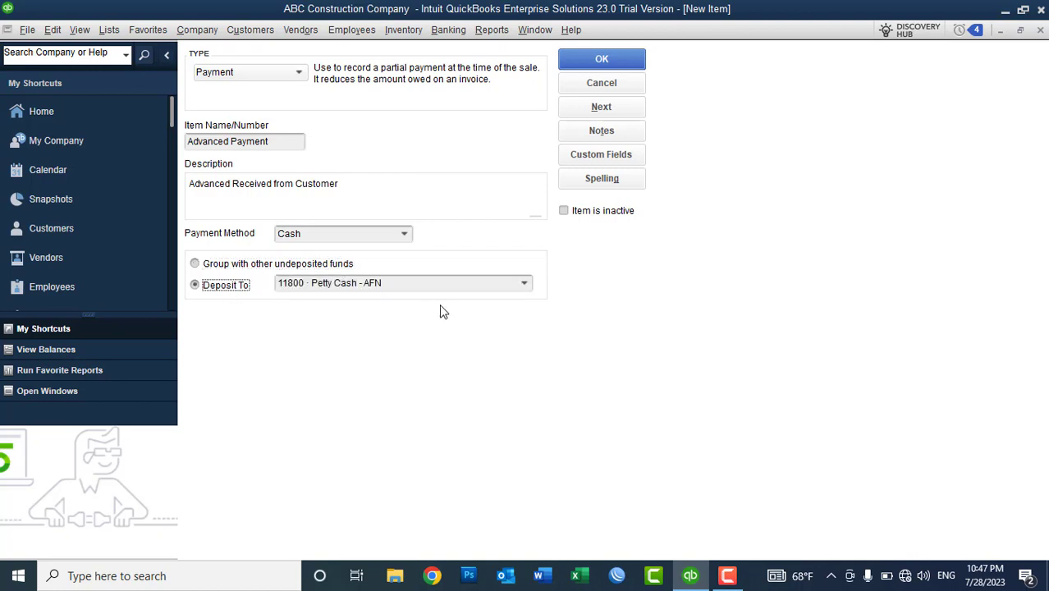
click(526, 287)
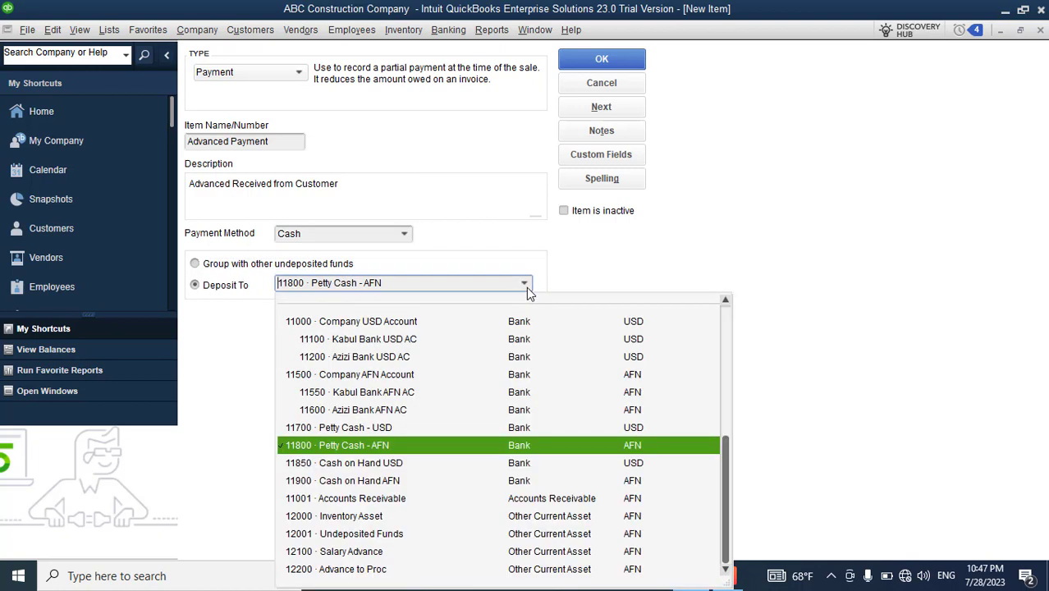
click(293, 267)
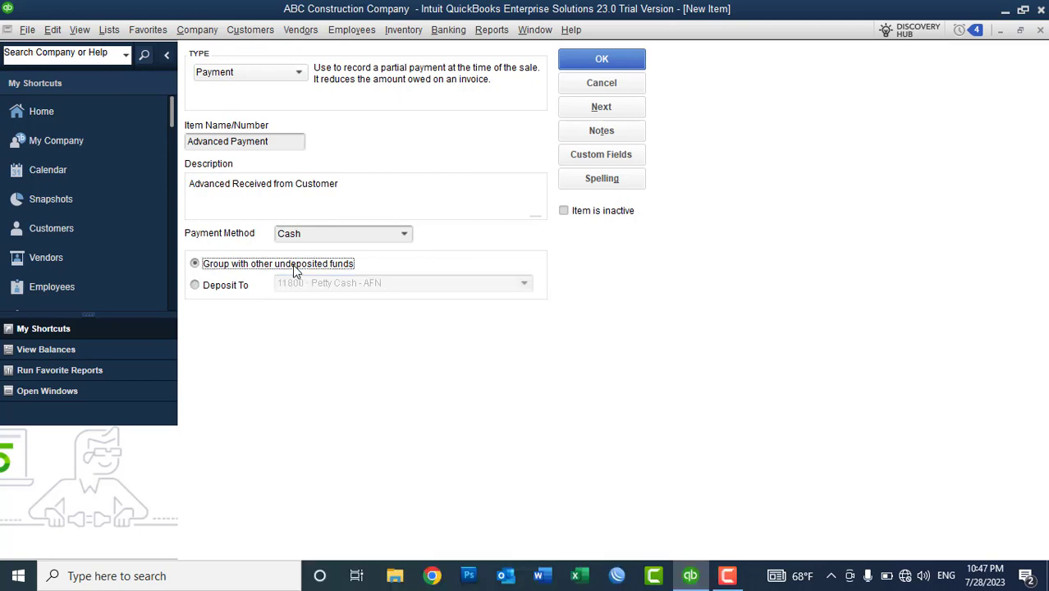
click(598, 62)
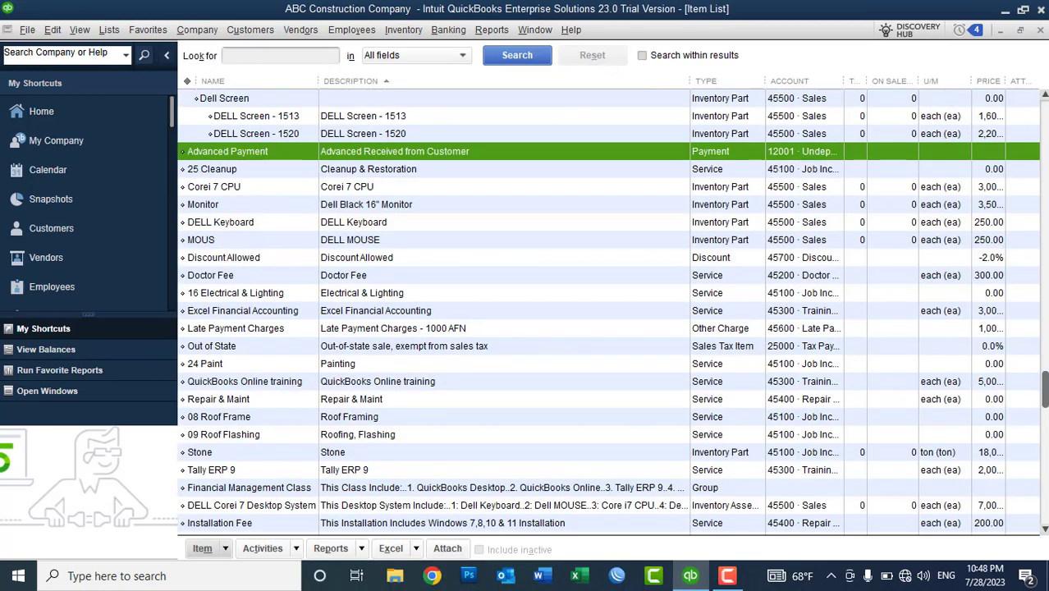
click(1040, 29)
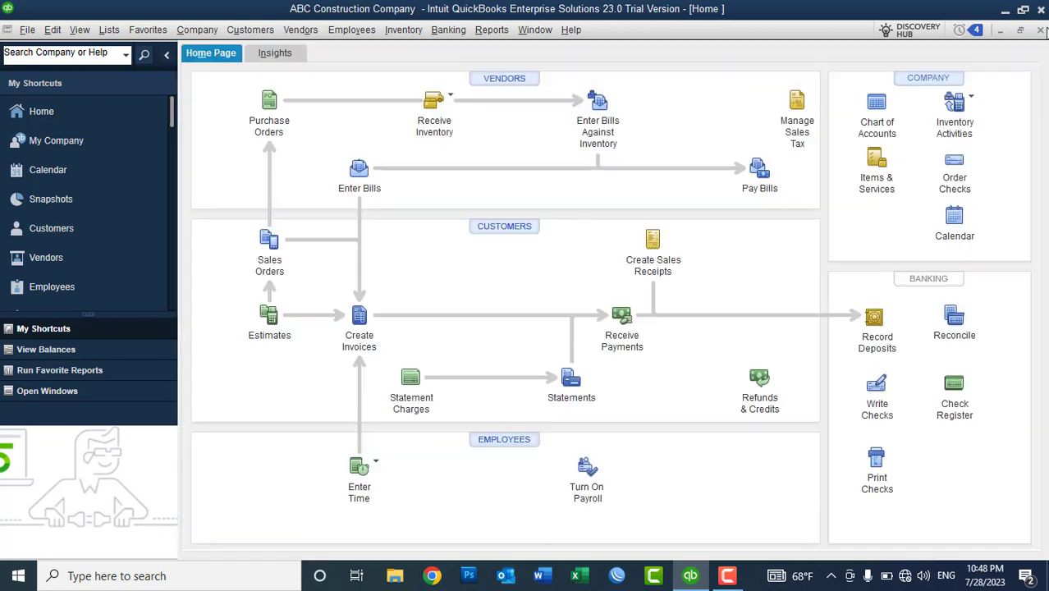
Step: Create a new invoice from the Customer Center with QuickBooks Online training, quantity 10, on the first line
click(511, 233)
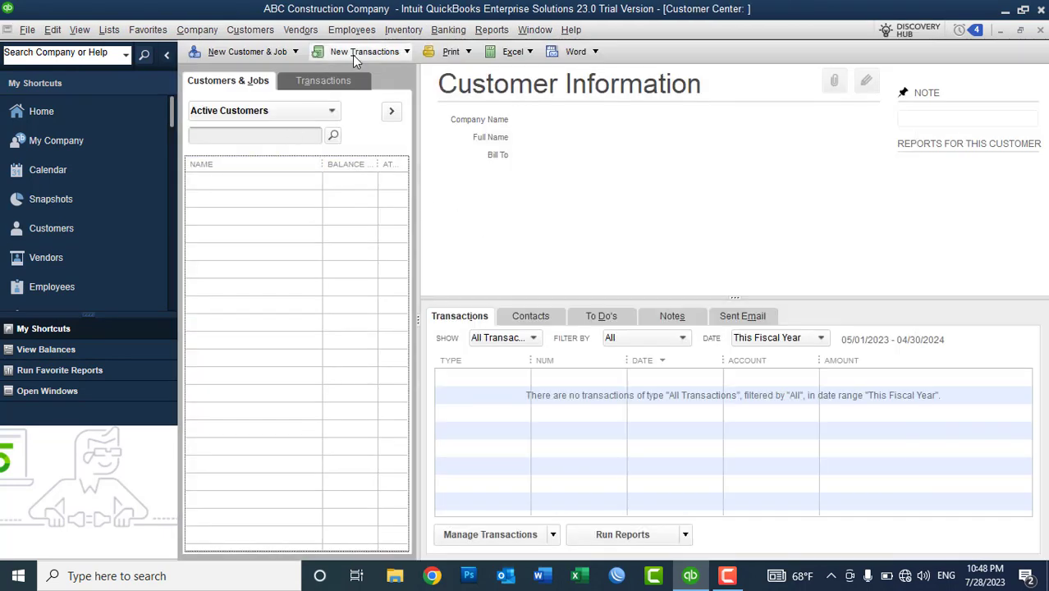
click(353, 55)
click(353, 102)
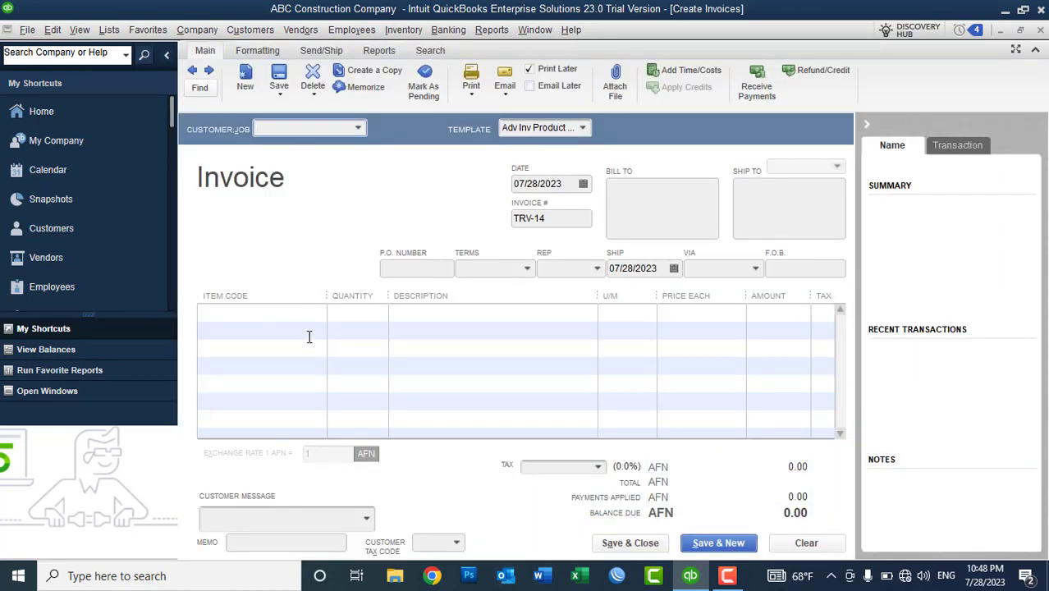
click(303, 310)
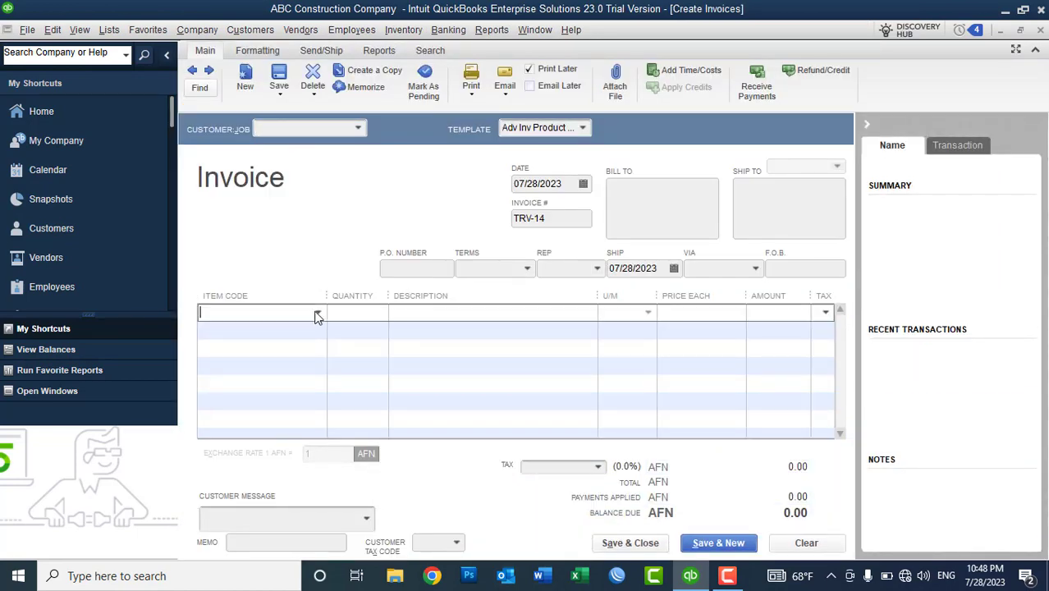
click(317, 311)
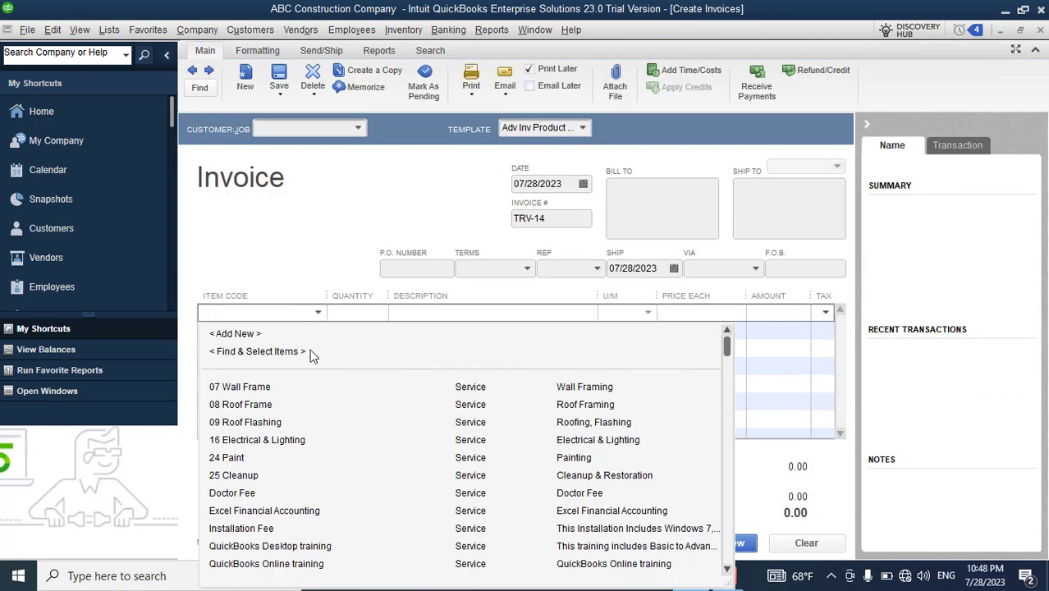
click(270, 564)
click(356, 313)
text(1)
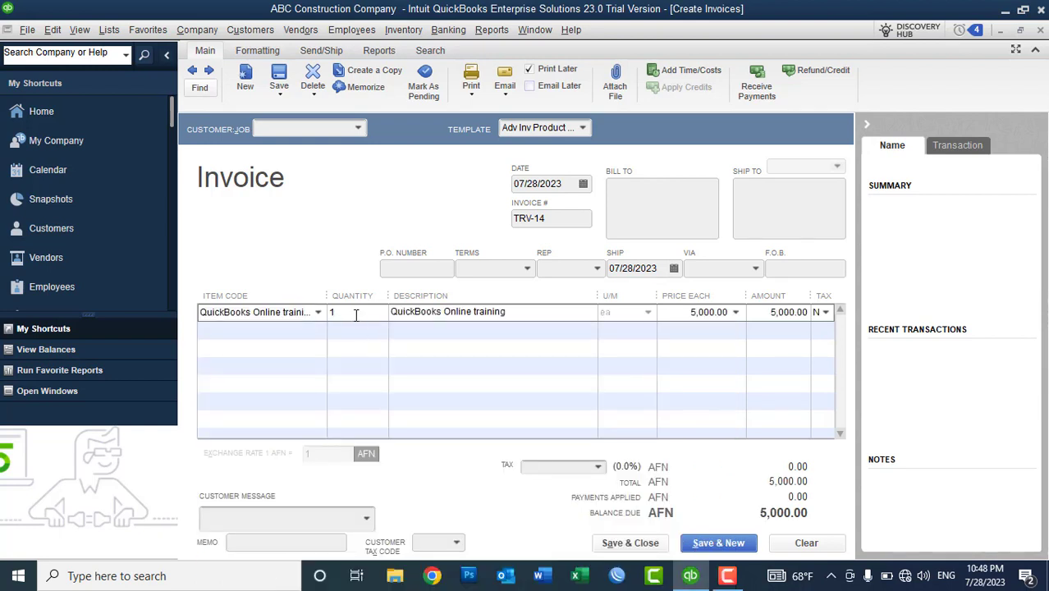
text(0)
key(Tab)
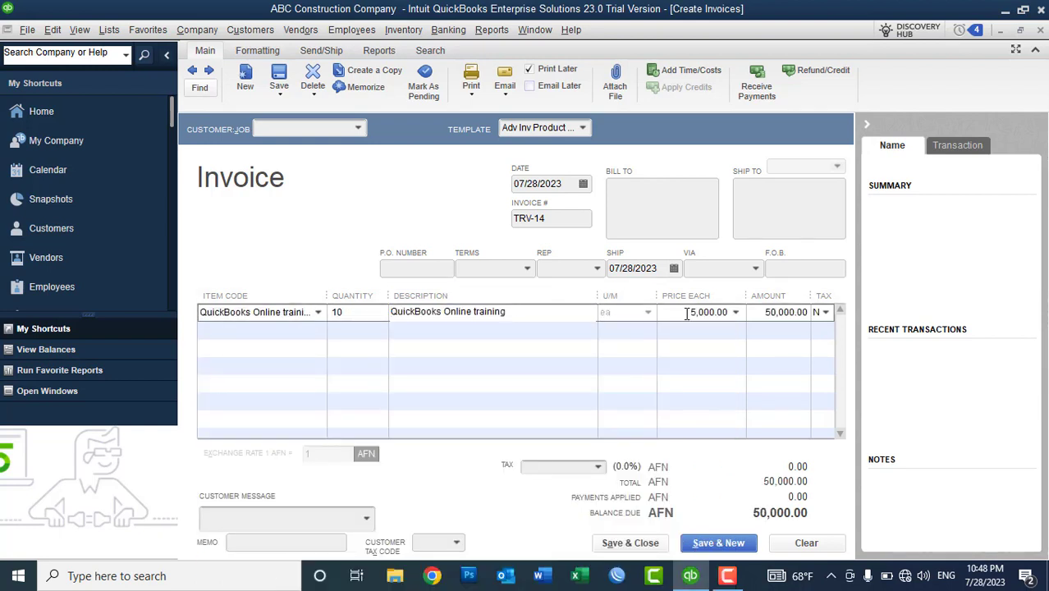
Step: Add the Advanced Payment item on the invoice's second line with an amount of 5000
click(305, 330)
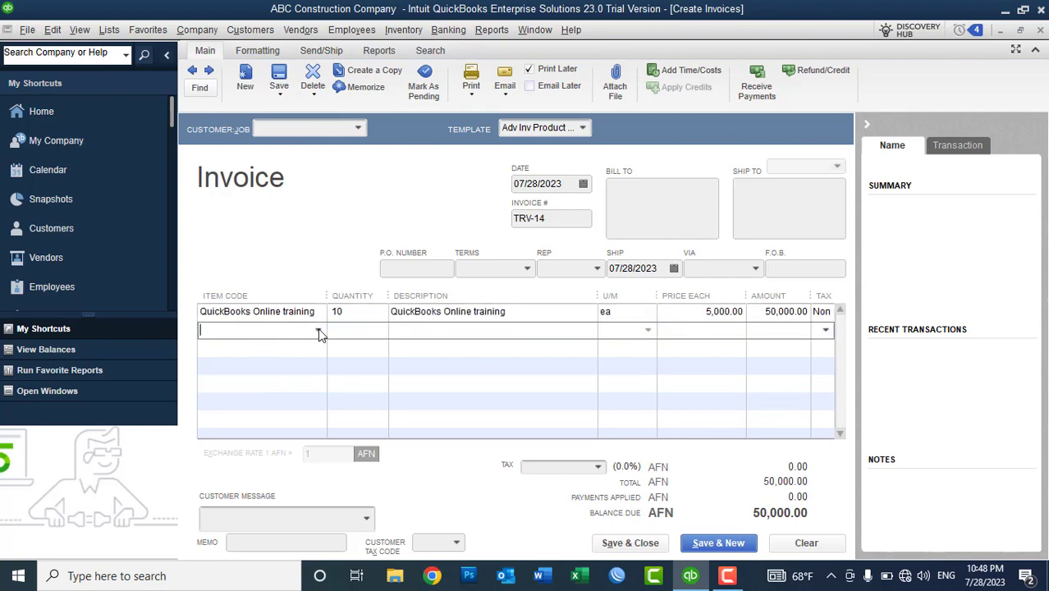
click(318, 331)
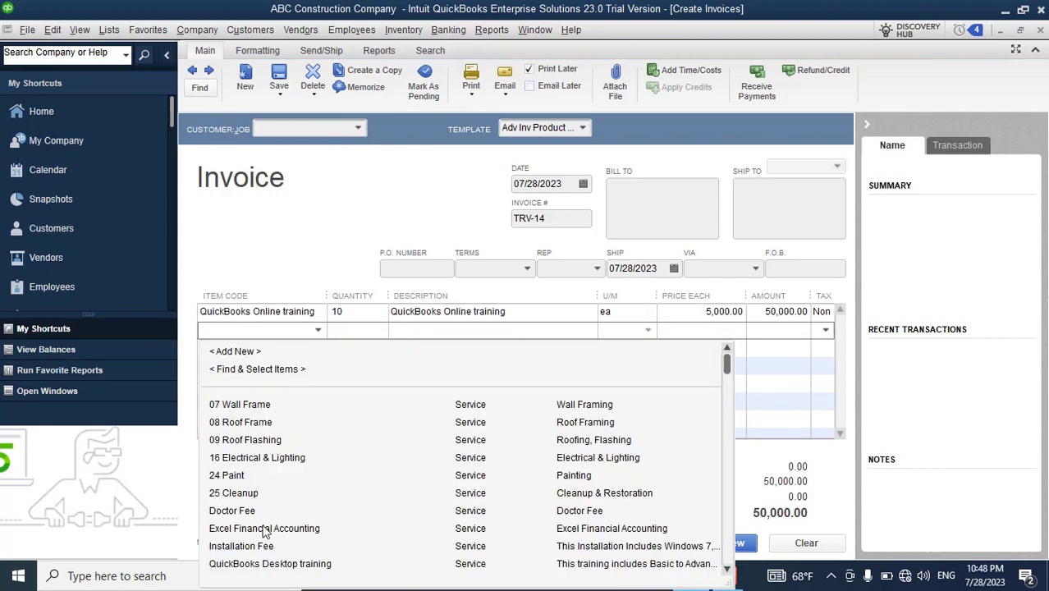
text(Advanced Payment)
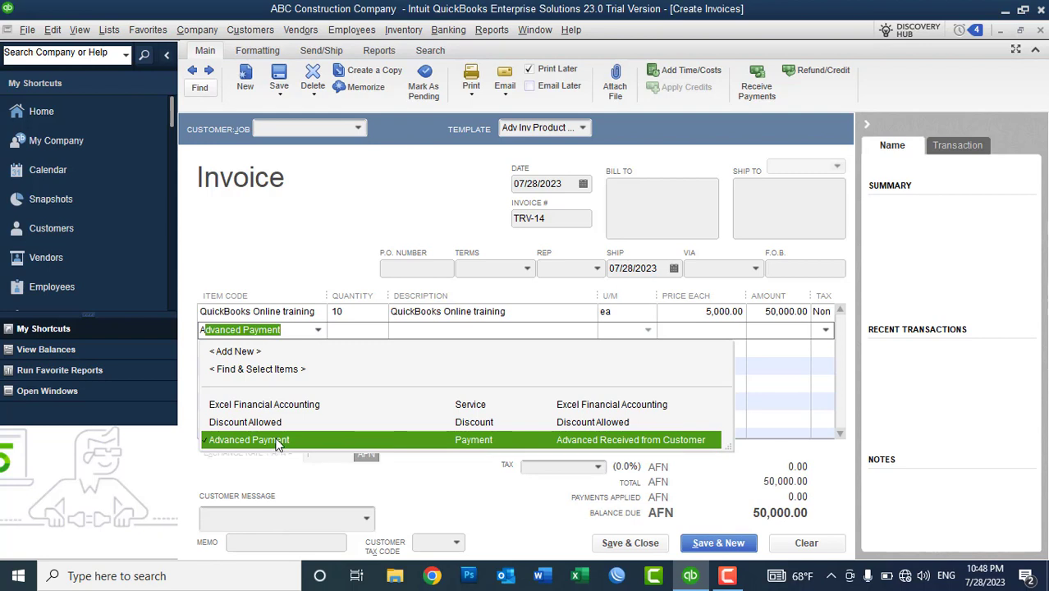
click(278, 440)
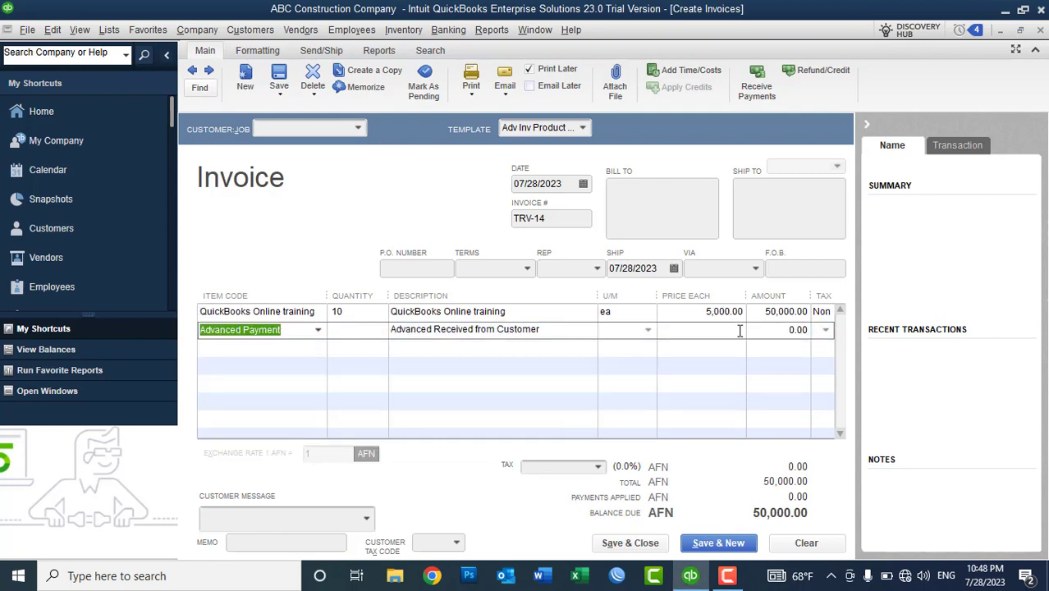
click(811, 332)
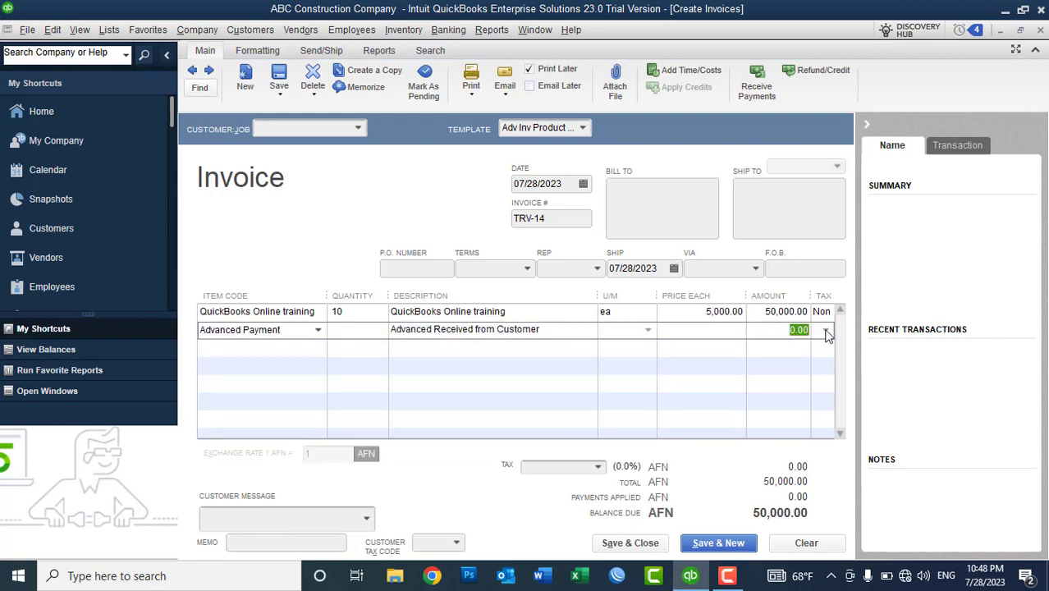
text(5000)
key(Tab)
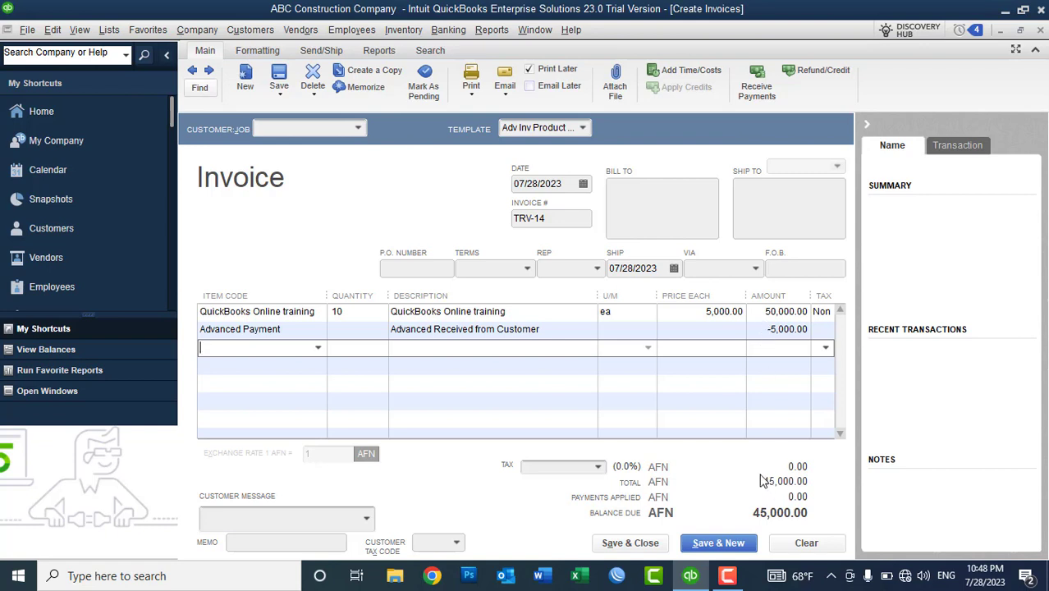
Step: Clear the advance payment invoice without saving, and close the invoice and Customer Center windows
click(803, 542)
click(1041, 30)
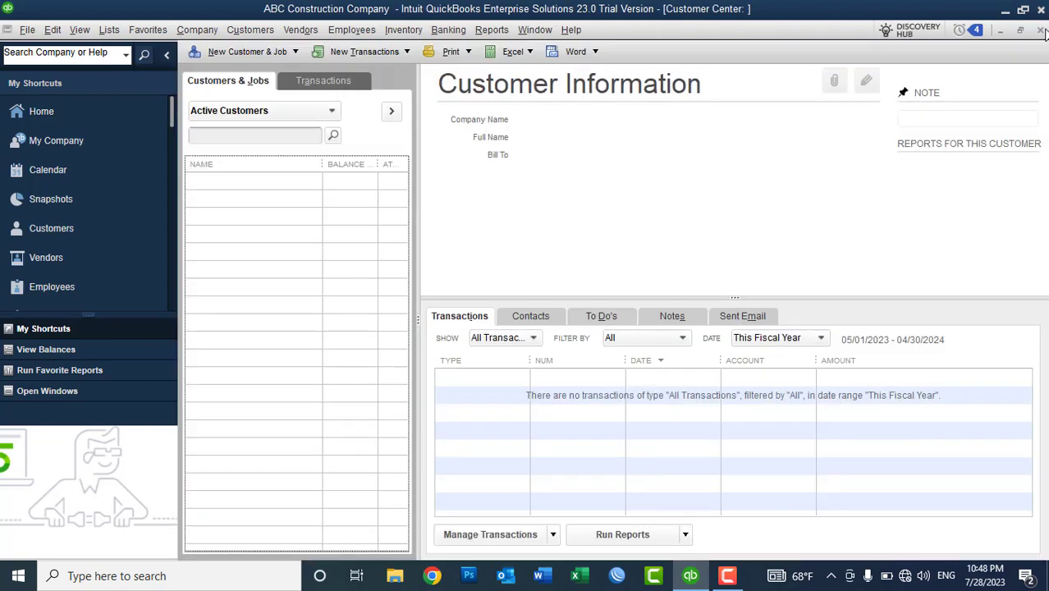
click(1040, 31)
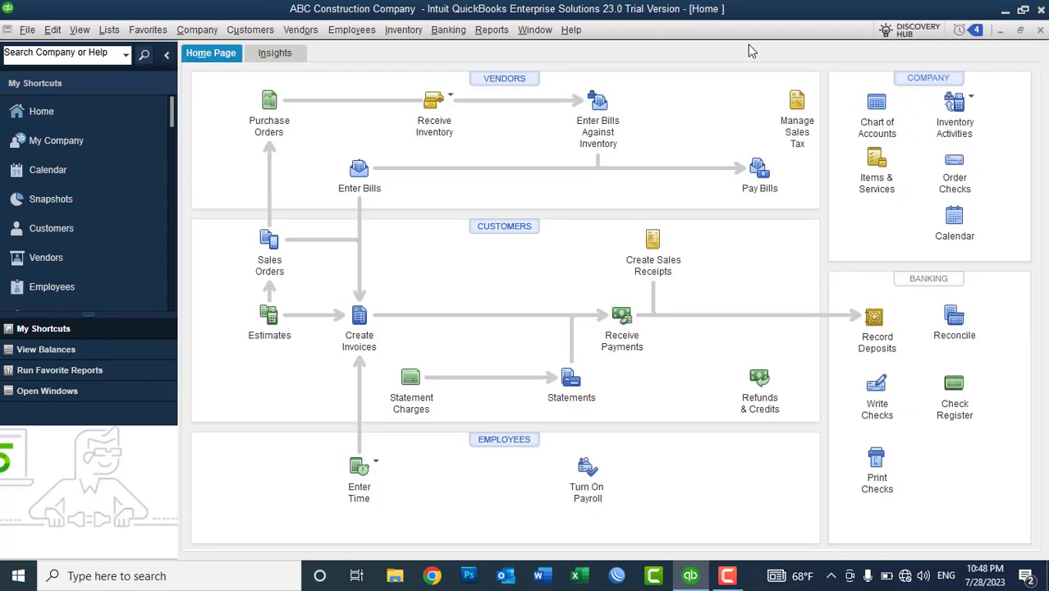
Step: Start a new item from the Item List with type Sales Tax Item
click(119, 28)
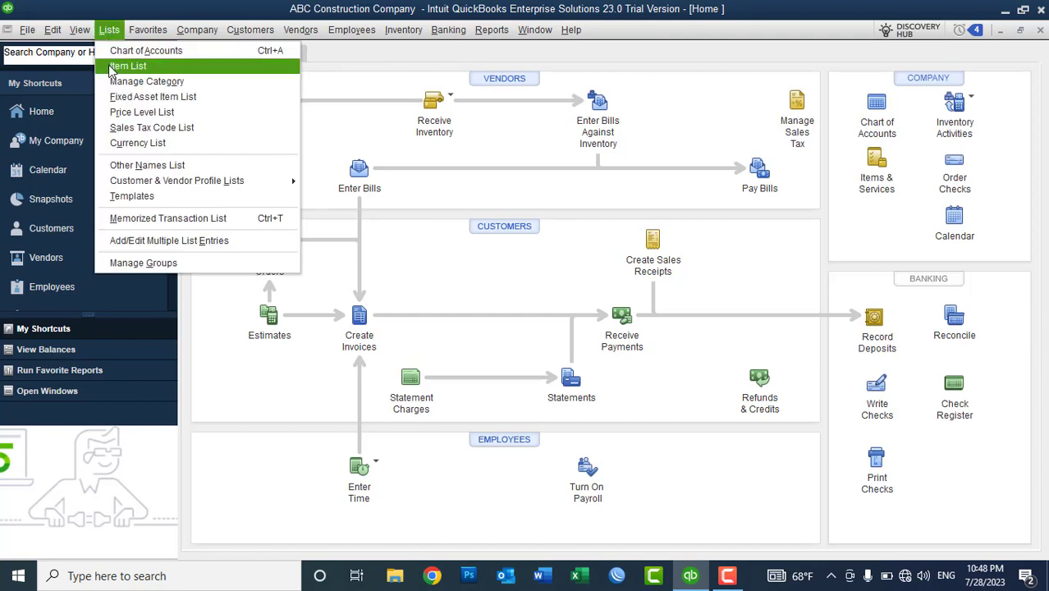
click(115, 63)
right_click(499, 208)
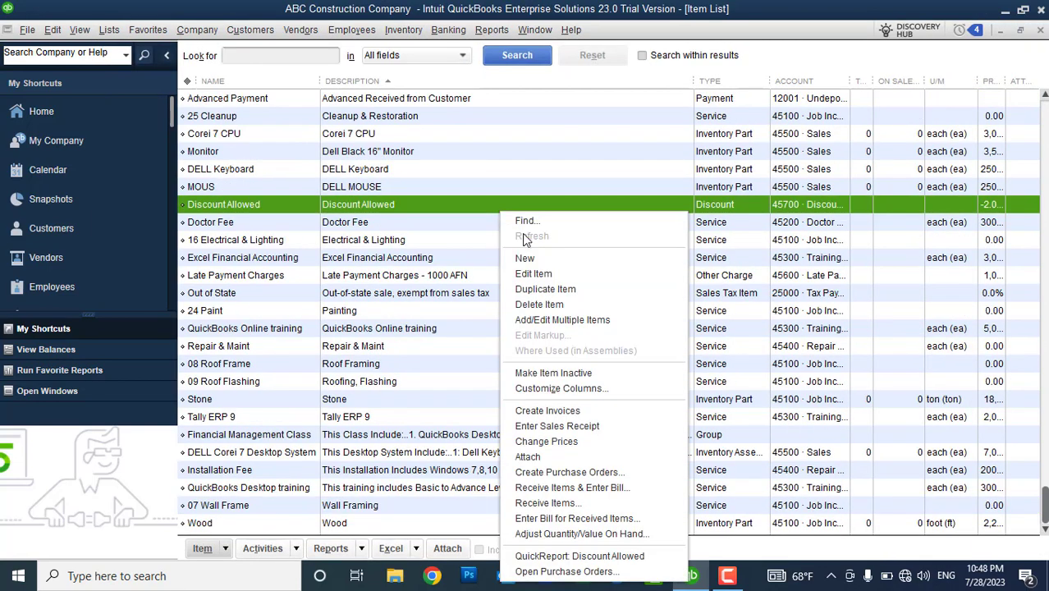
click(530, 260)
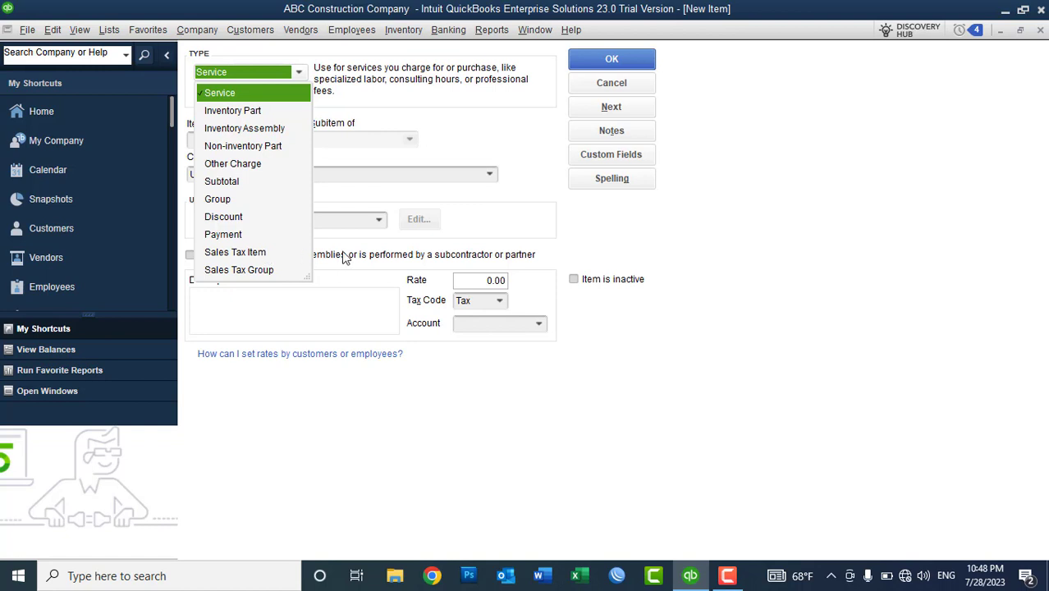
click(236, 253)
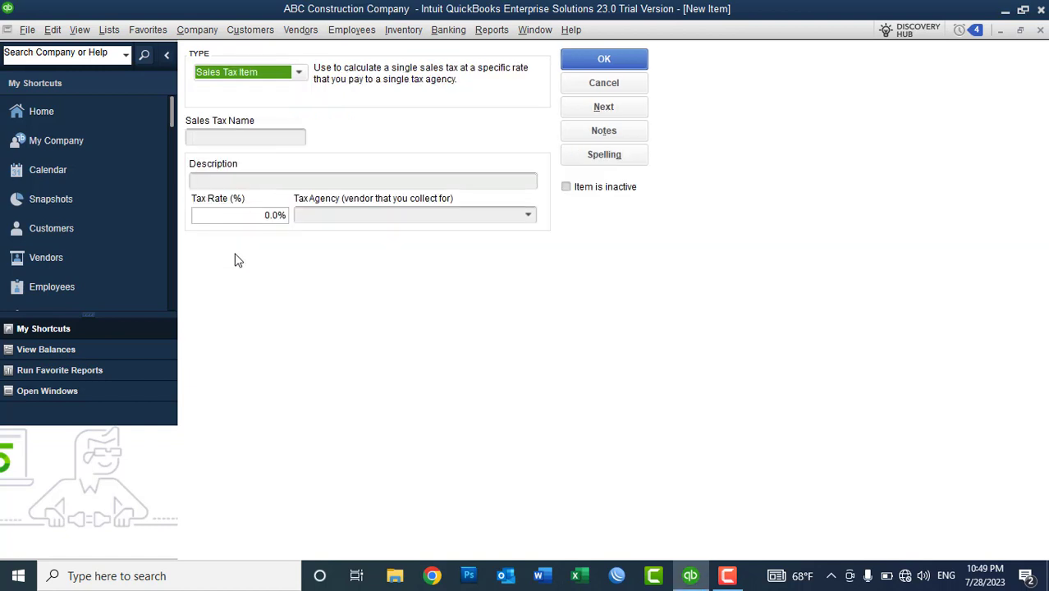
click(248, 73)
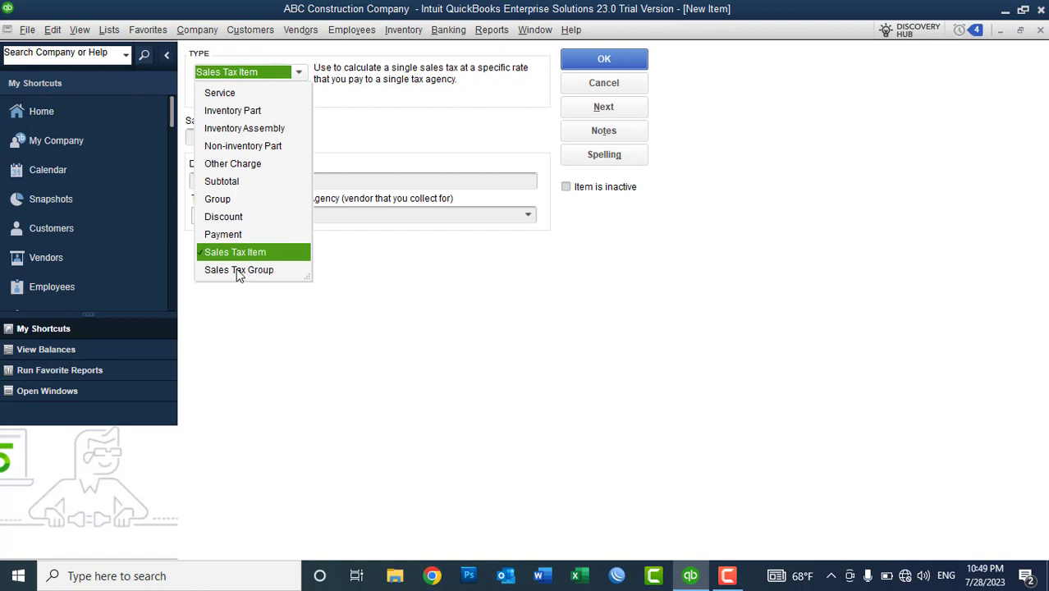
click(465, 97)
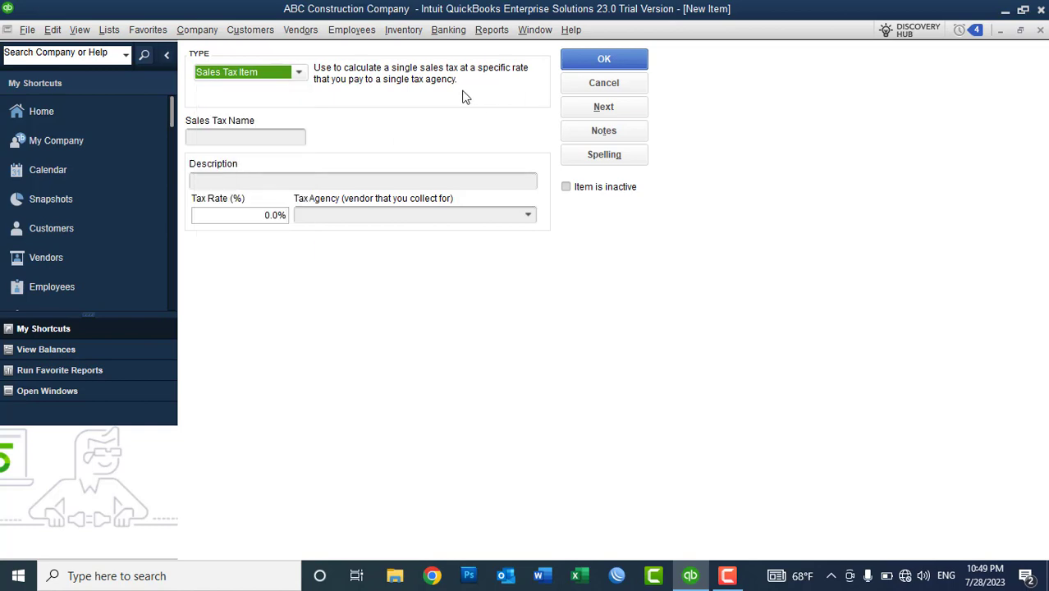
Step: Check in the company preferences for Sales Tax whether sales tax is charged, and leave without changes
click(52, 30)
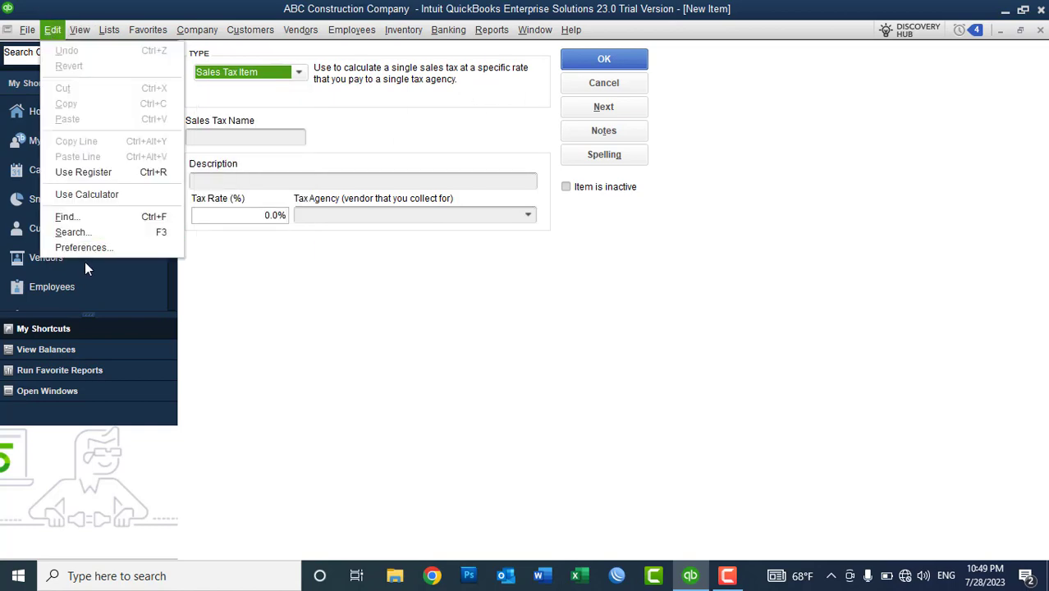
click(83, 247)
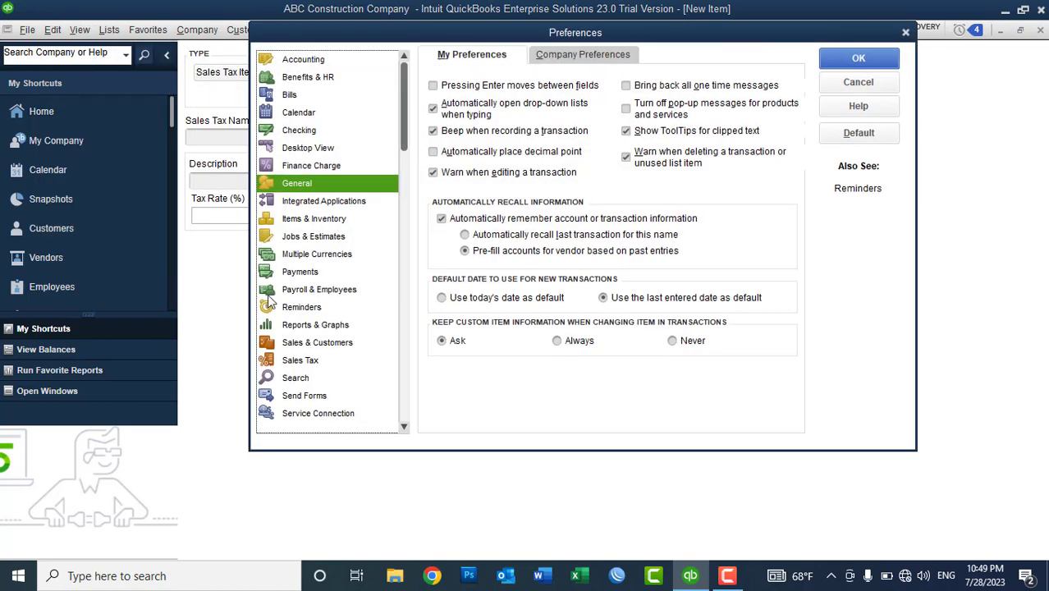
click(318, 364)
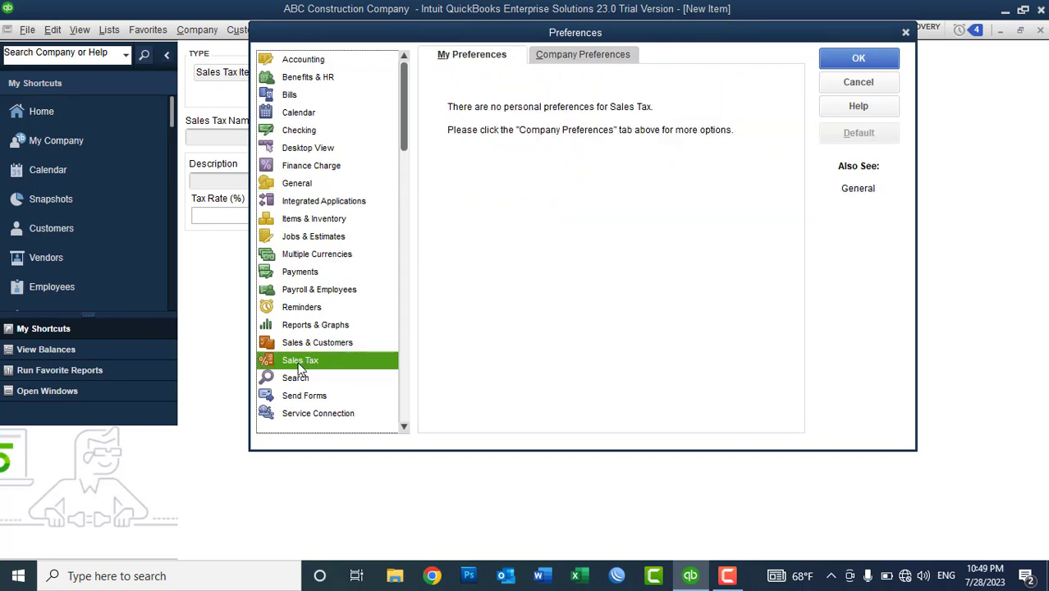
click(559, 55)
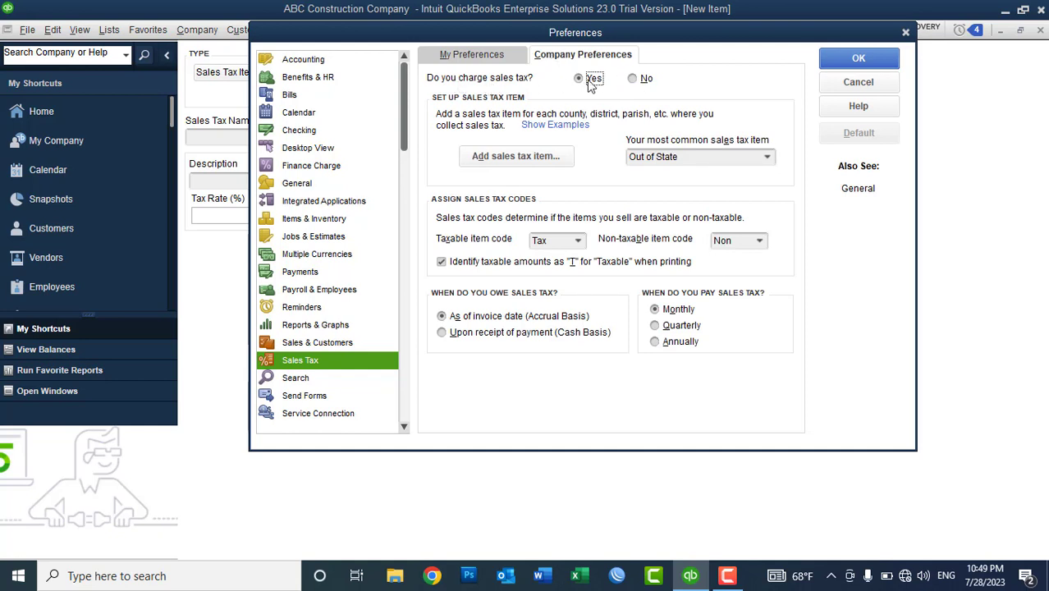
click(857, 83)
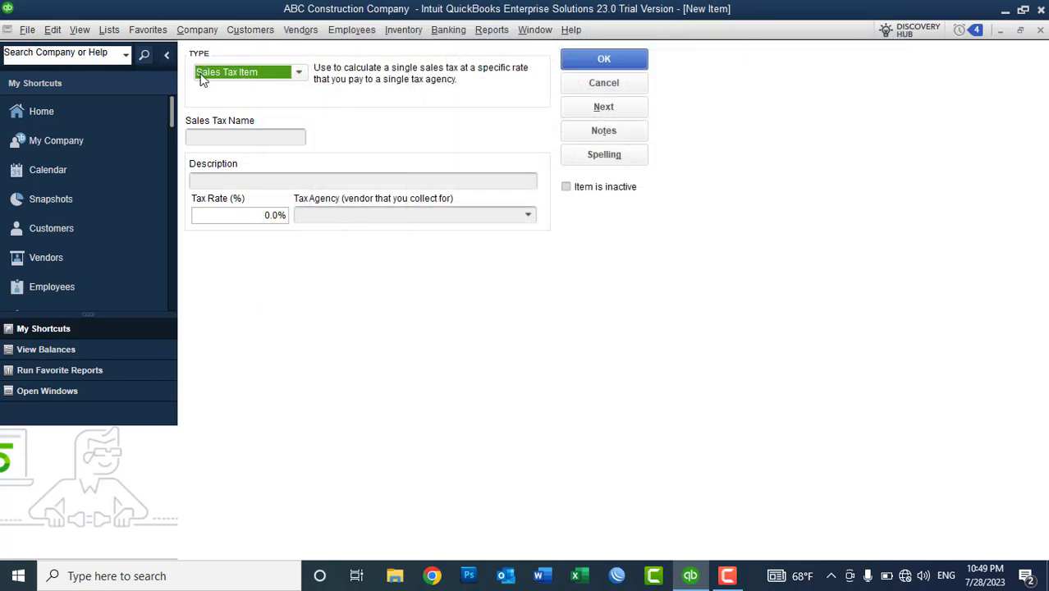
Step: Name the sales tax item 4% Sales Tax and use the same text as its description
click(237, 137)
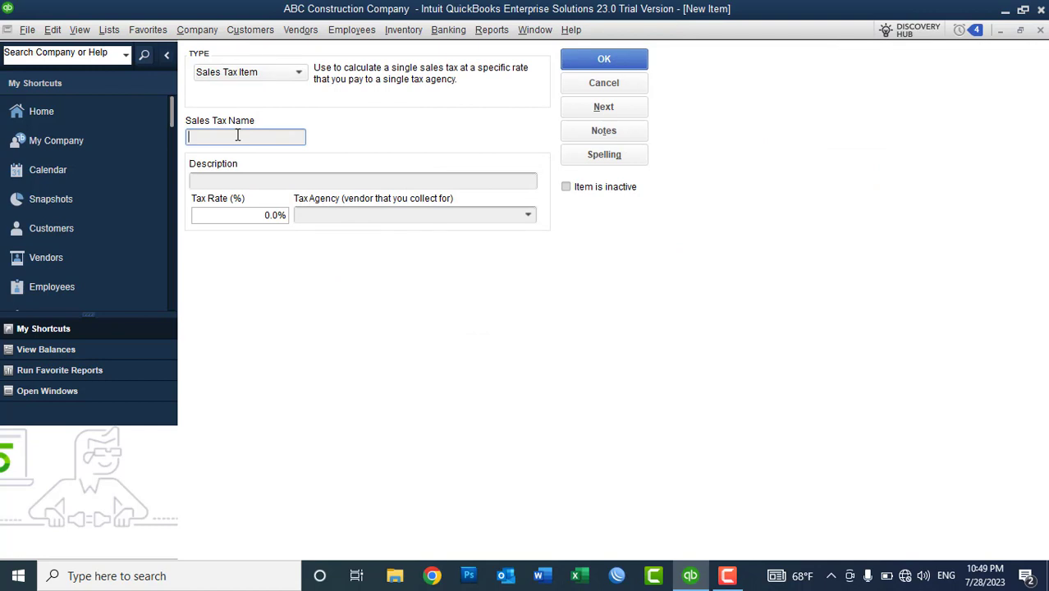
text(4% Sales Tax)
drag(264, 135, 150, 145)
key(ctrl+c)
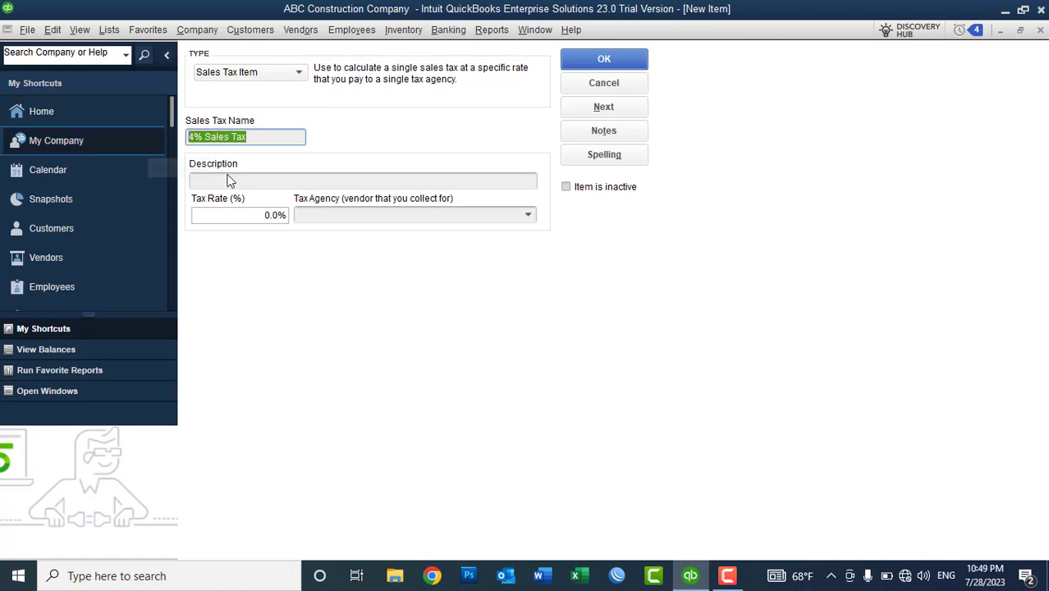
click(266, 180)
text(Sales Tax)
drag(267, 181, 190, 181)
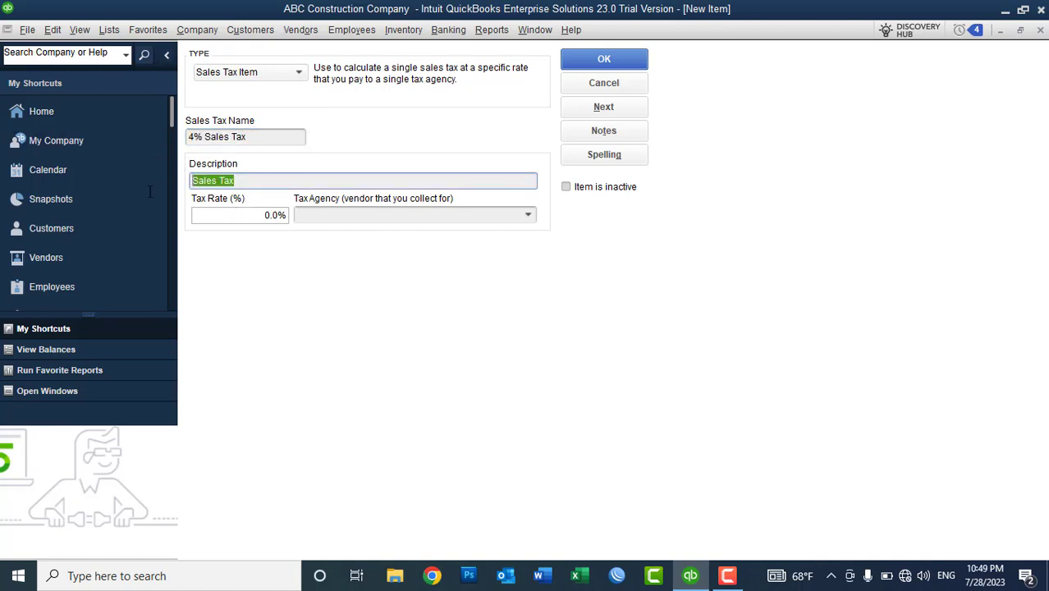
key(ctrl+v)
key(Tab)
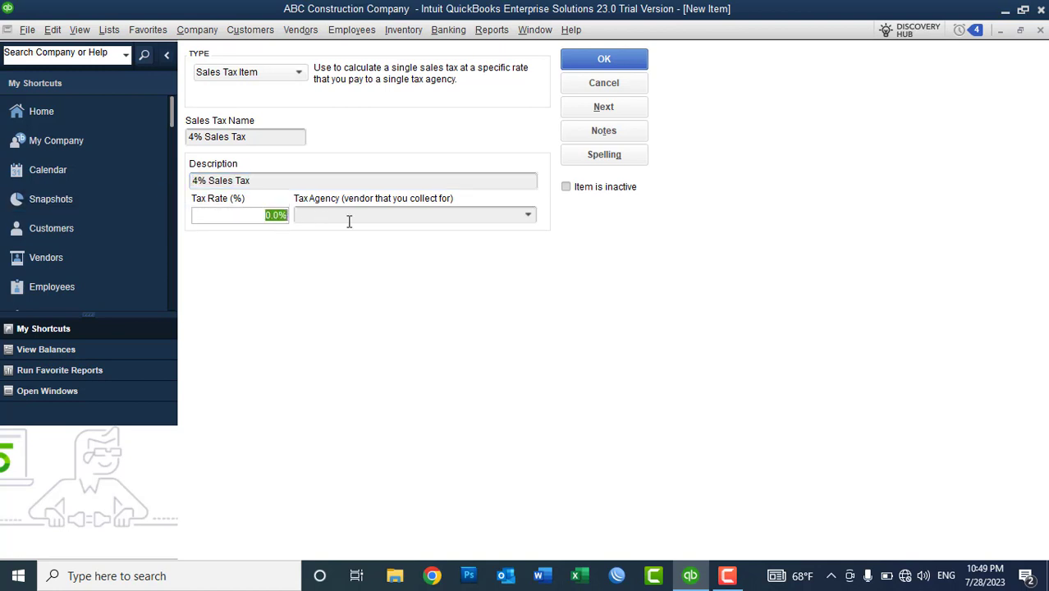
Step: Set the sales tax item's rate to 4% and start adding a new vendor as its tax agency
text(4)
key(Tab)
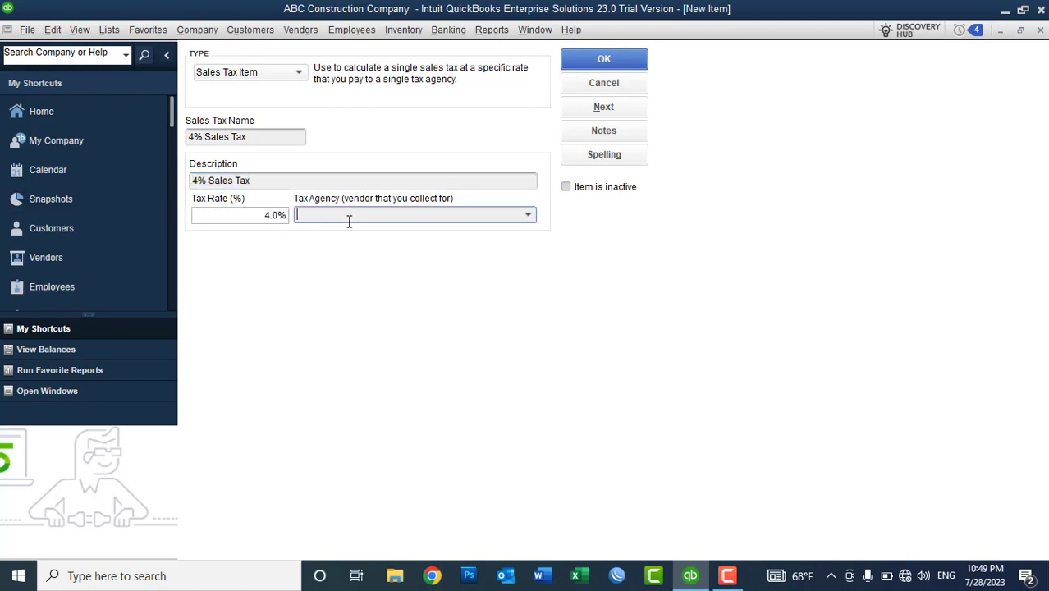
click(529, 215)
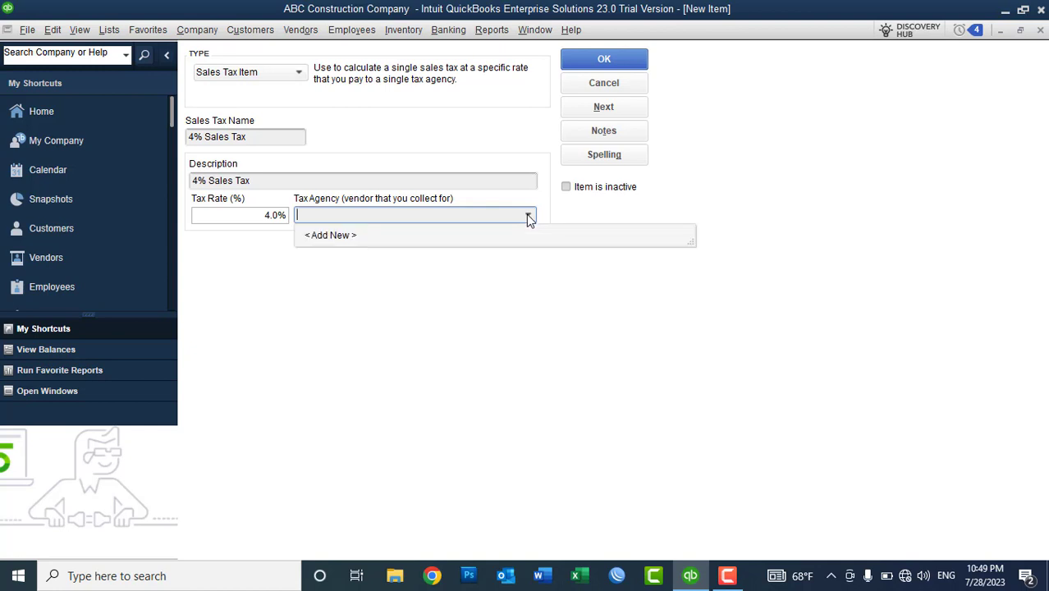
click(331, 236)
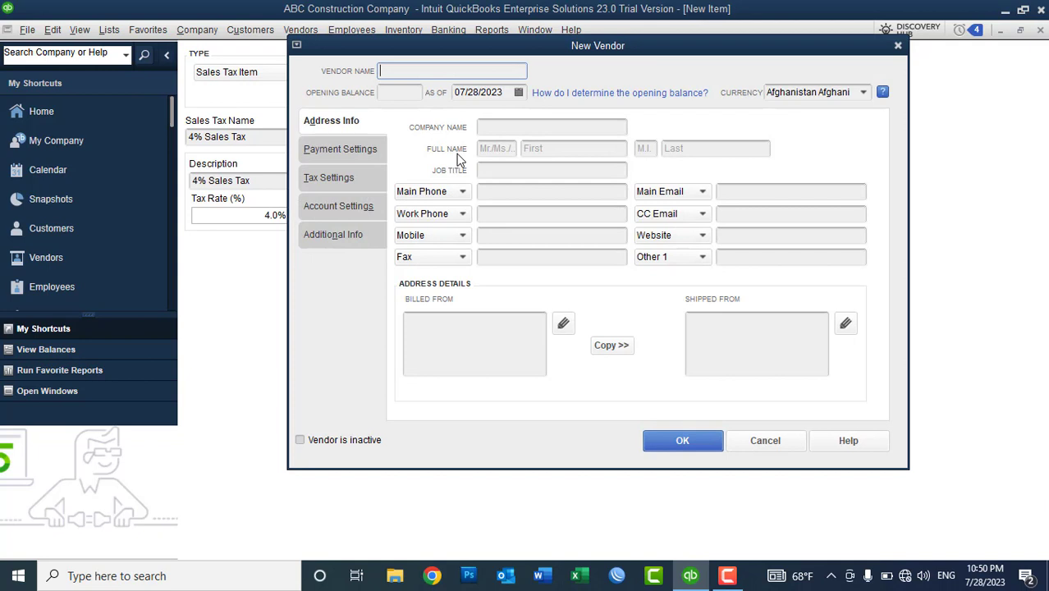
Step: Name the new vendor Afghanistan Rev Department, and save both the vendor and the sales tax item
text(Afghan Rev Depatme)
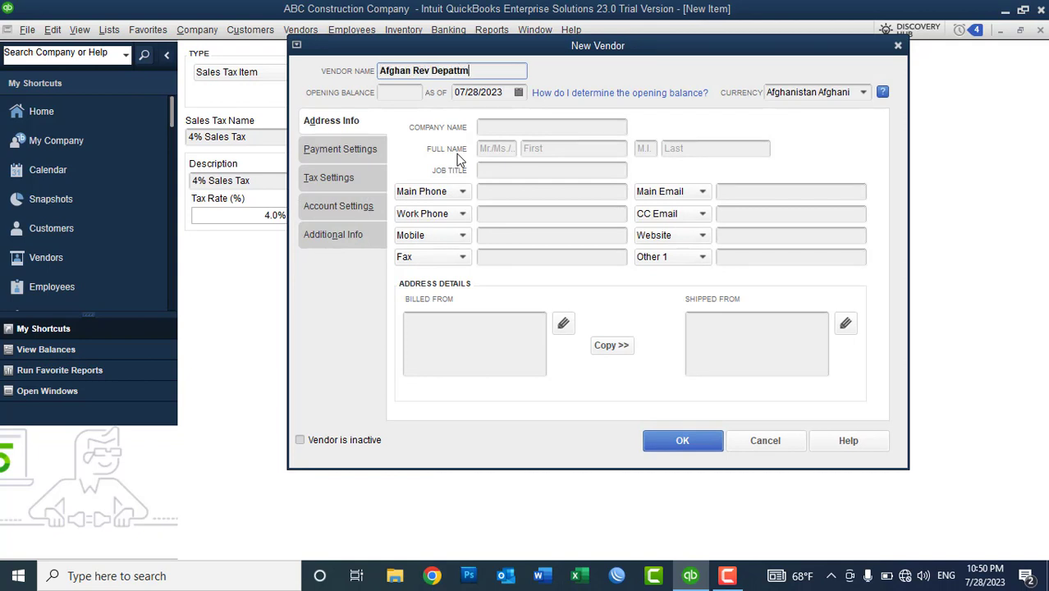
key(BackSpace)
key(BackSpace)
key(BackSpace)
text(rtme)
key(BackSpace)
key(BackSpace)
key(BackSpace)
key(BackSpace)
key(BackSpace)
text(artment)
click(412, 71)
text(istan)
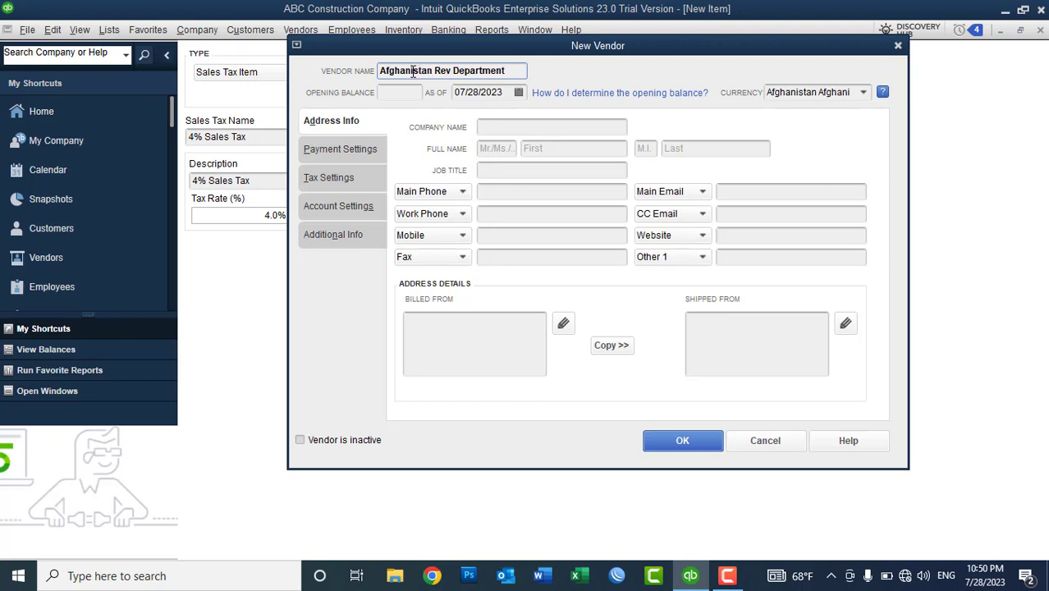
click(671, 435)
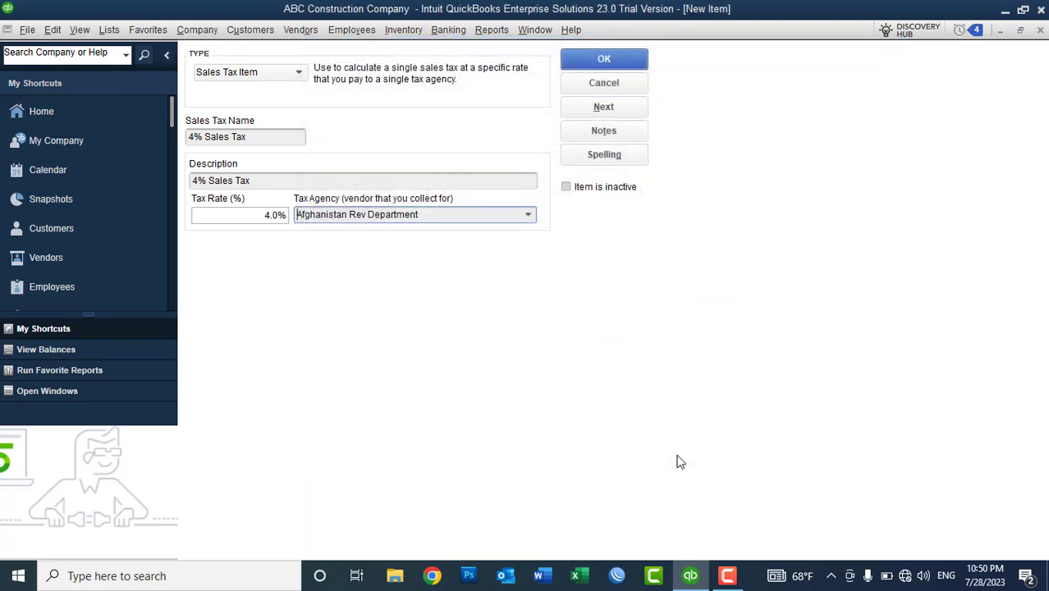
click(614, 60)
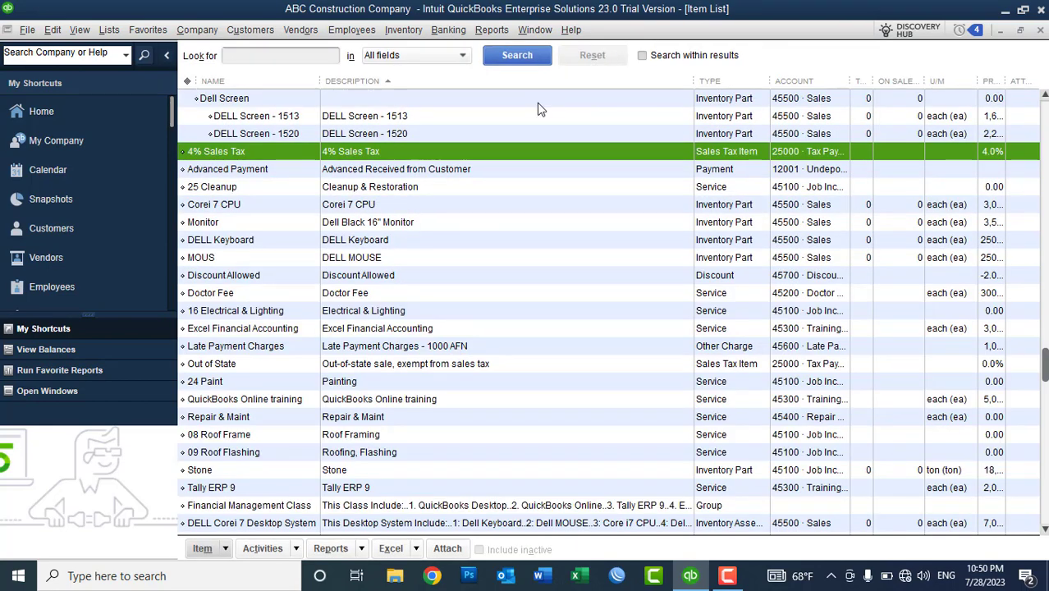
Step: Close the Item List and start a new invoice from the Customer Center
right_click(509, 134)
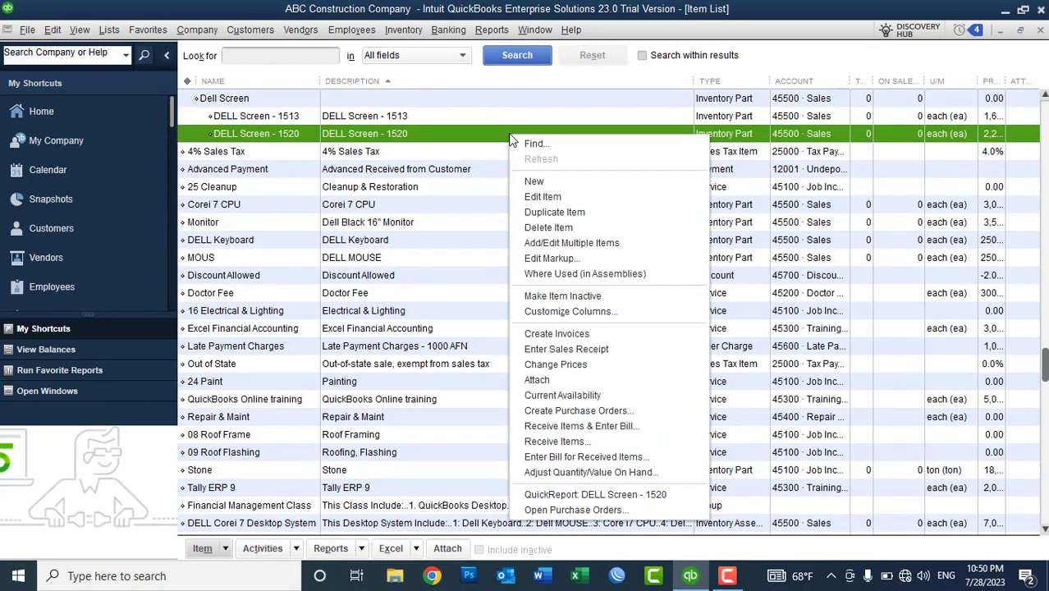
click(1039, 31)
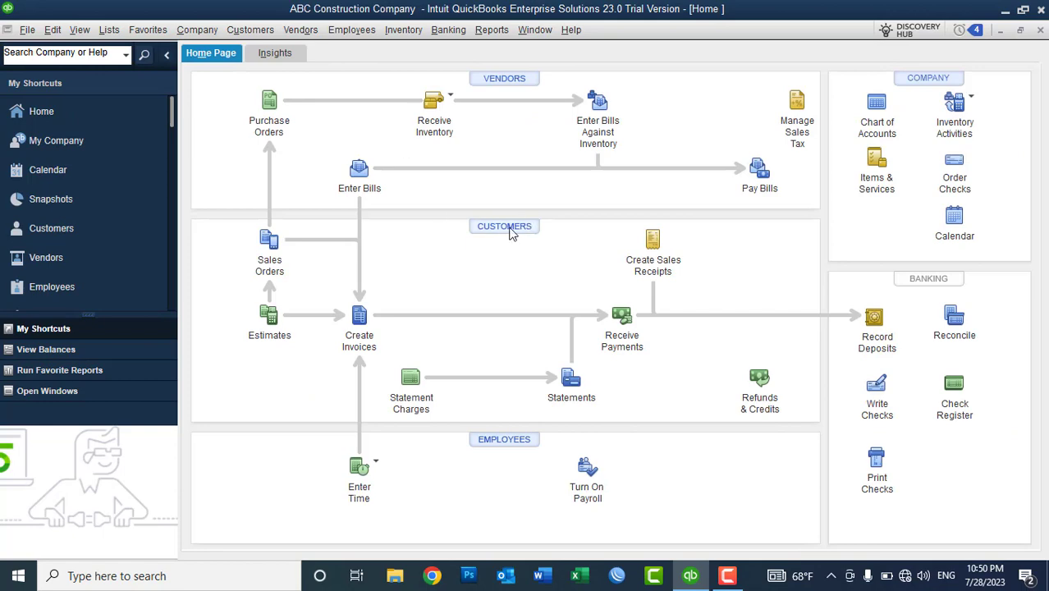
click(509, 233)
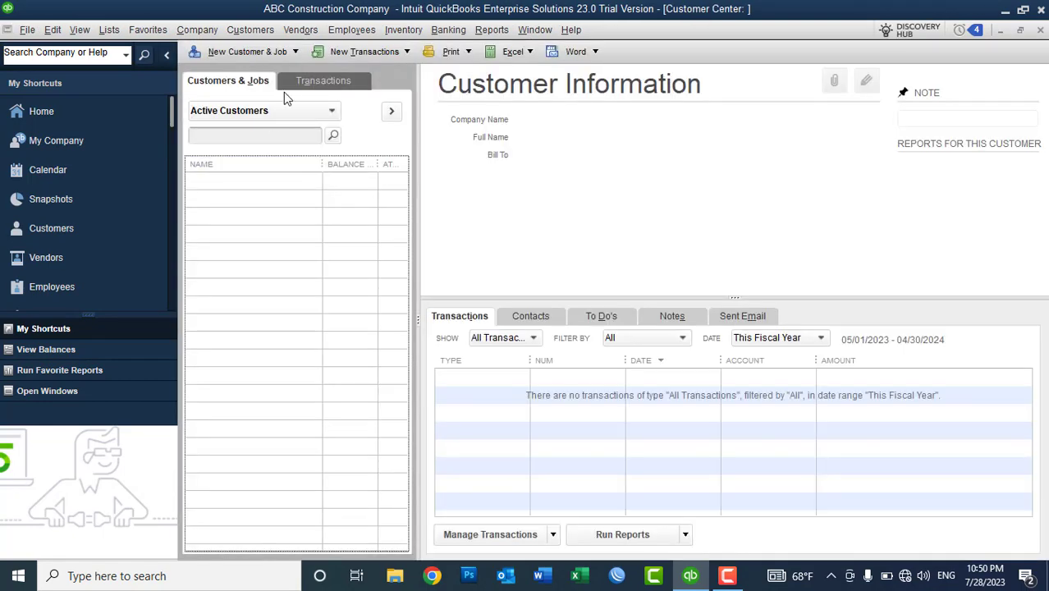
click(345, 51)
click(357, 109)
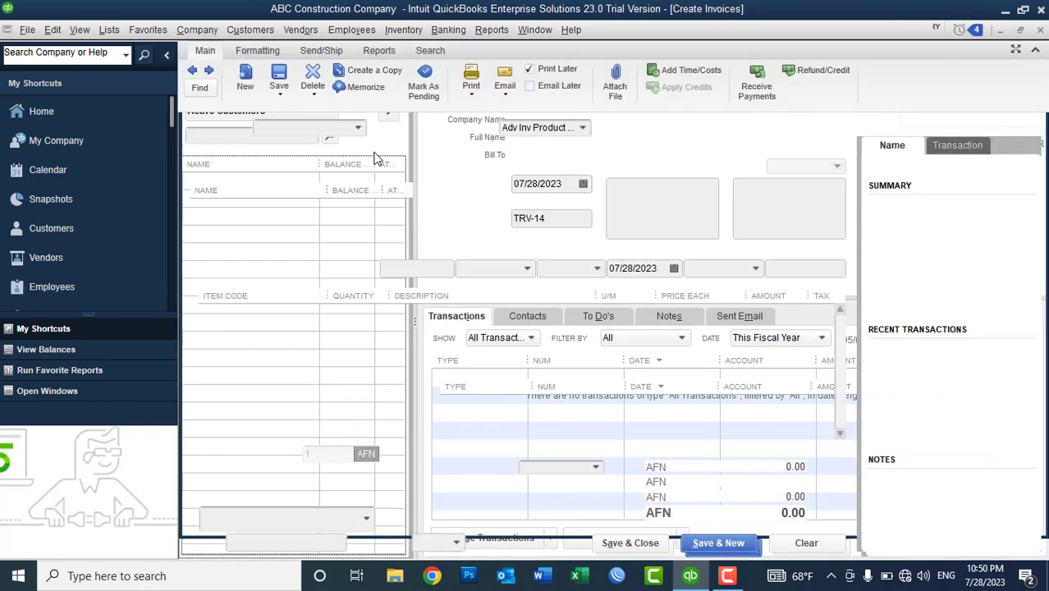
Step: Add QuickBooks Online training as the invoice's first line and mark it as taxable
click(294, 315)
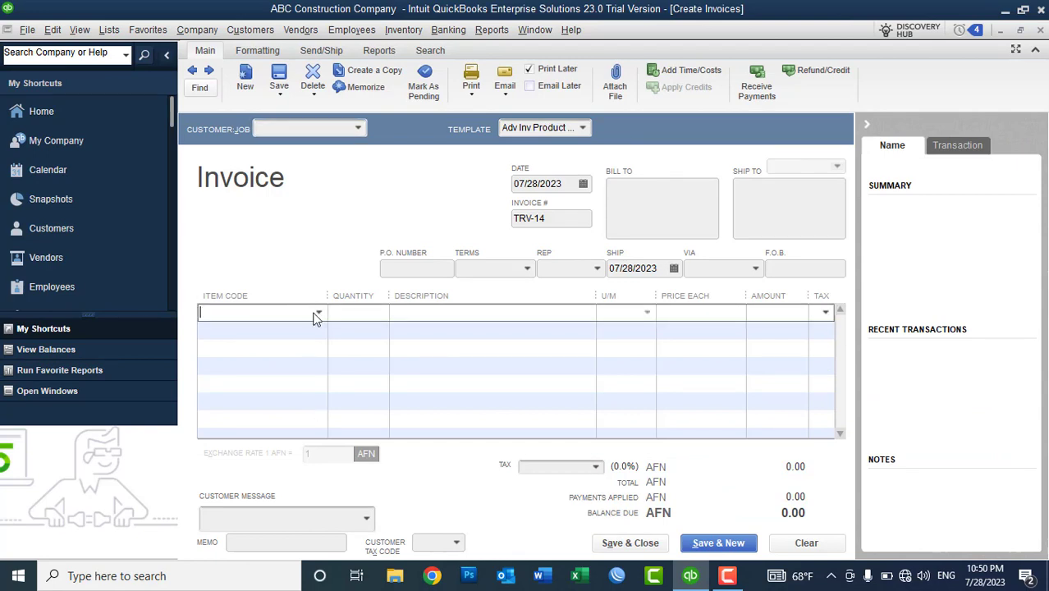
click(317, 313)
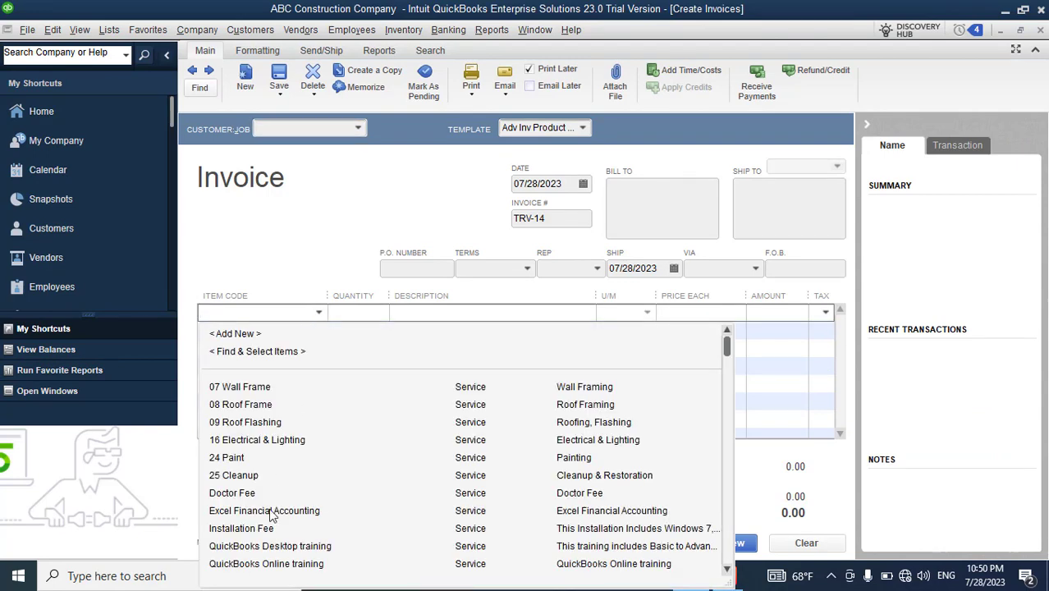
click(243, 564)
click(827, 313)
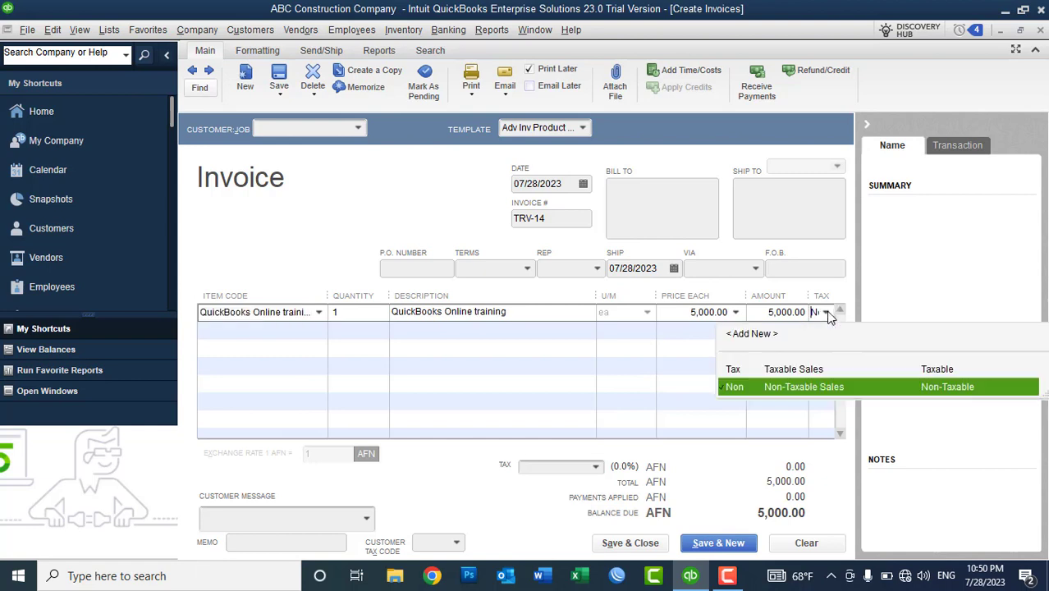
click(792, 372)
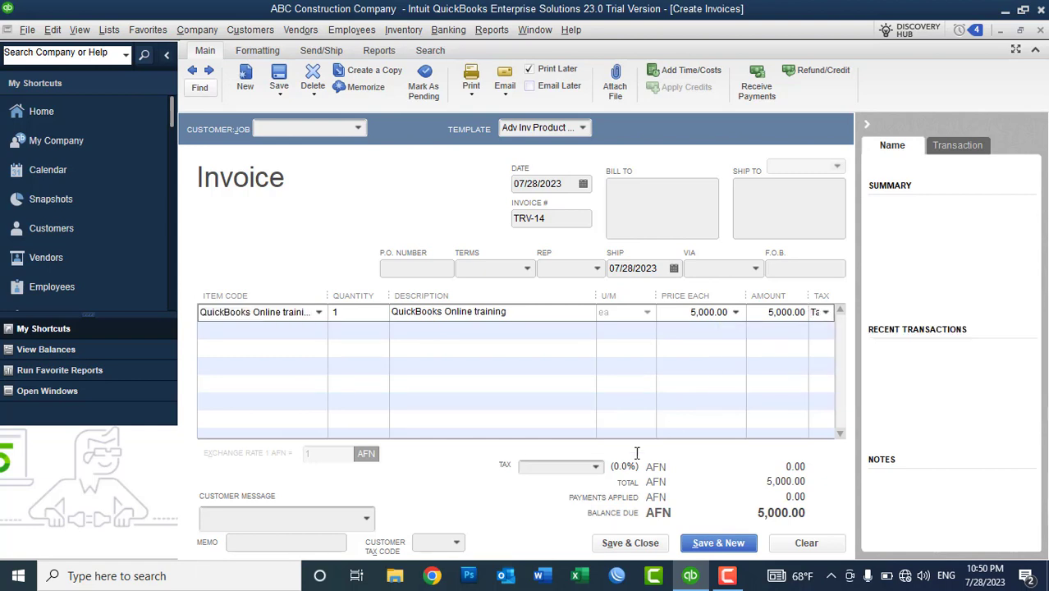
Step: Apply the 4% Sales Tax to the invoice and set the QuickBooks Online training quantity to 10
click(597, 467)
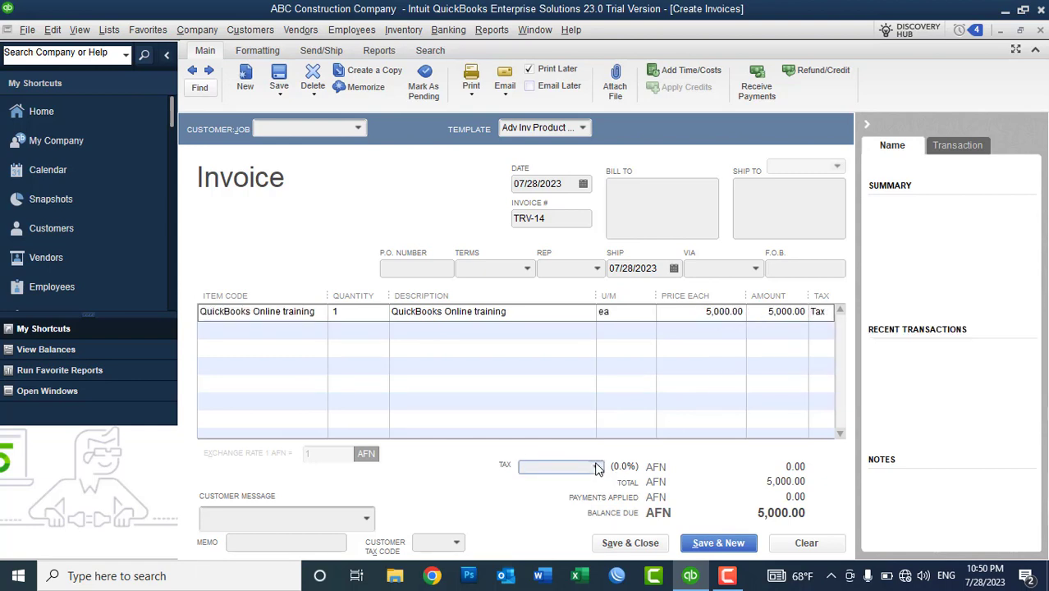
click(596, 467)
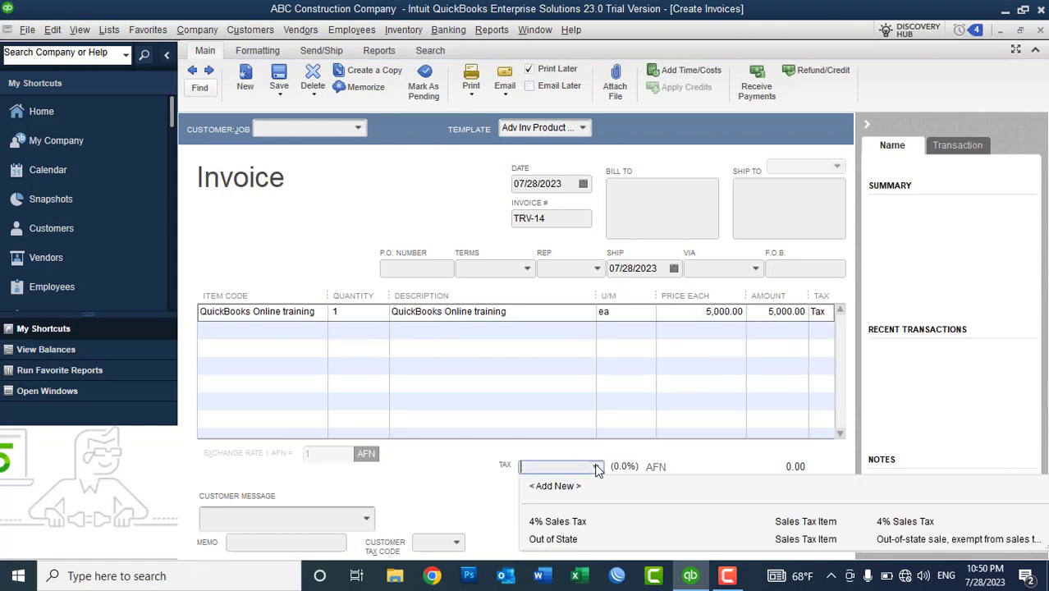
click(563, 523)
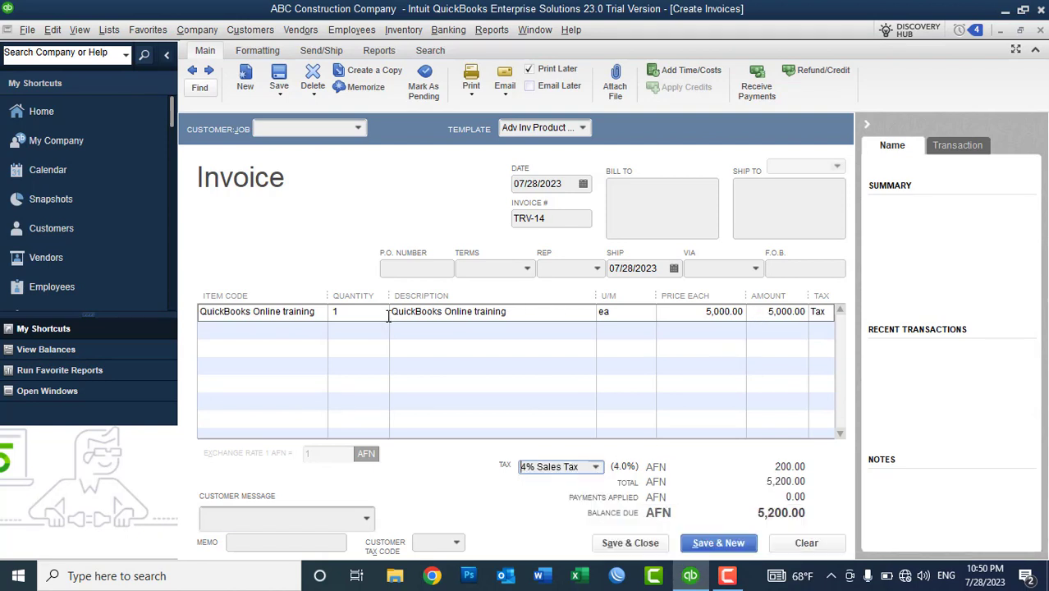
click(361, 312)
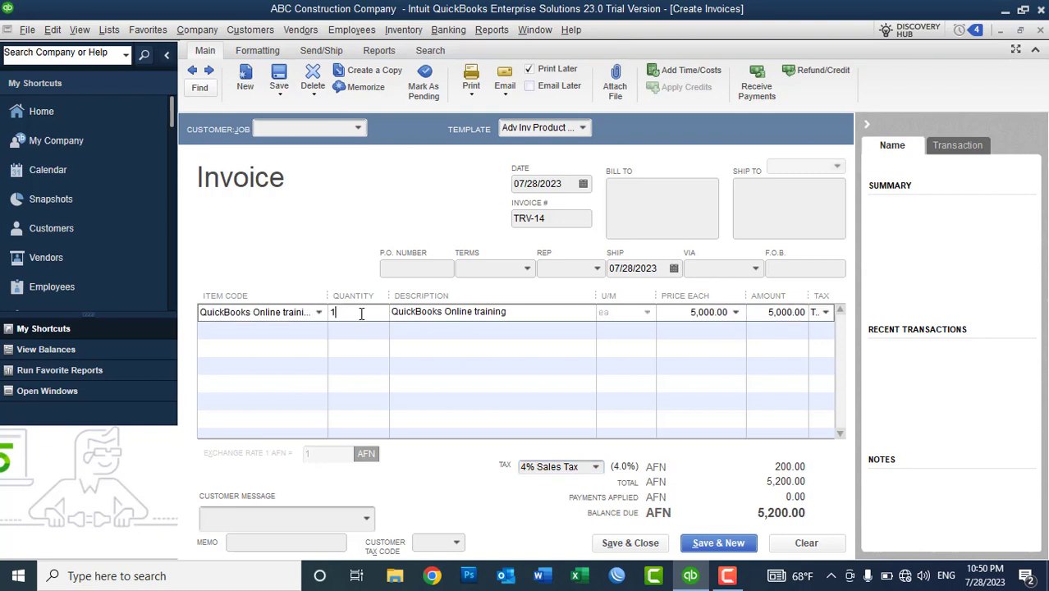
text(0)
key(Tab)
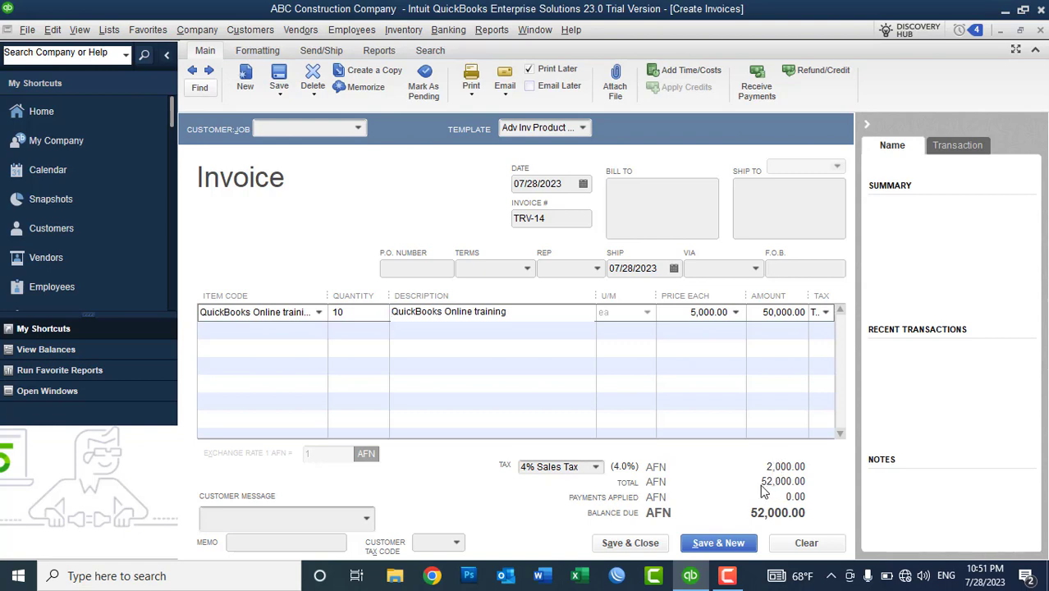
Step: Clear the sales tax invoice without saving, and close the invoice and Customer Center windows
click(796, 542)
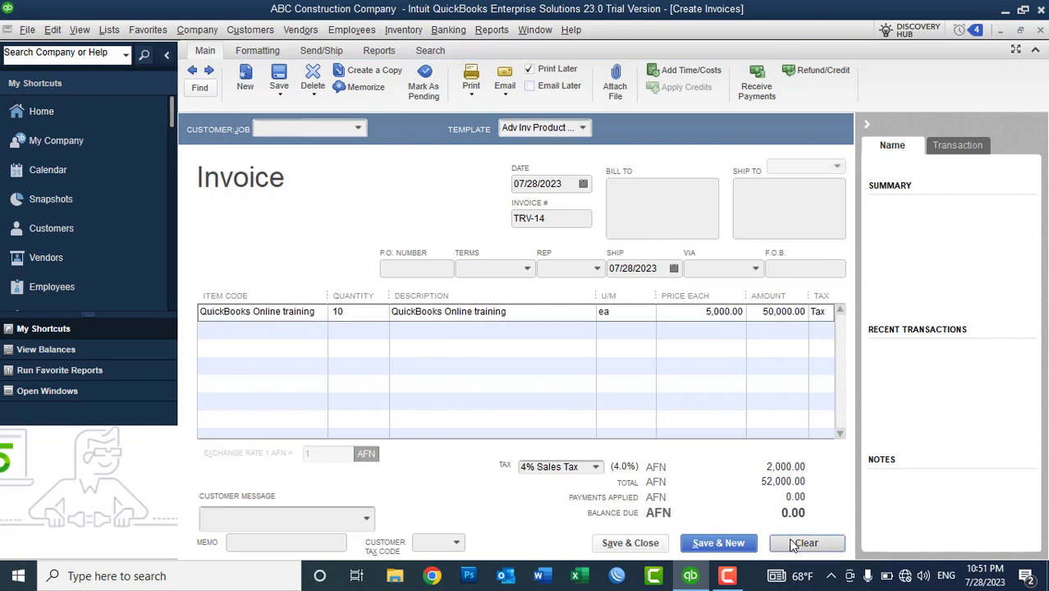
click(1039, 30)
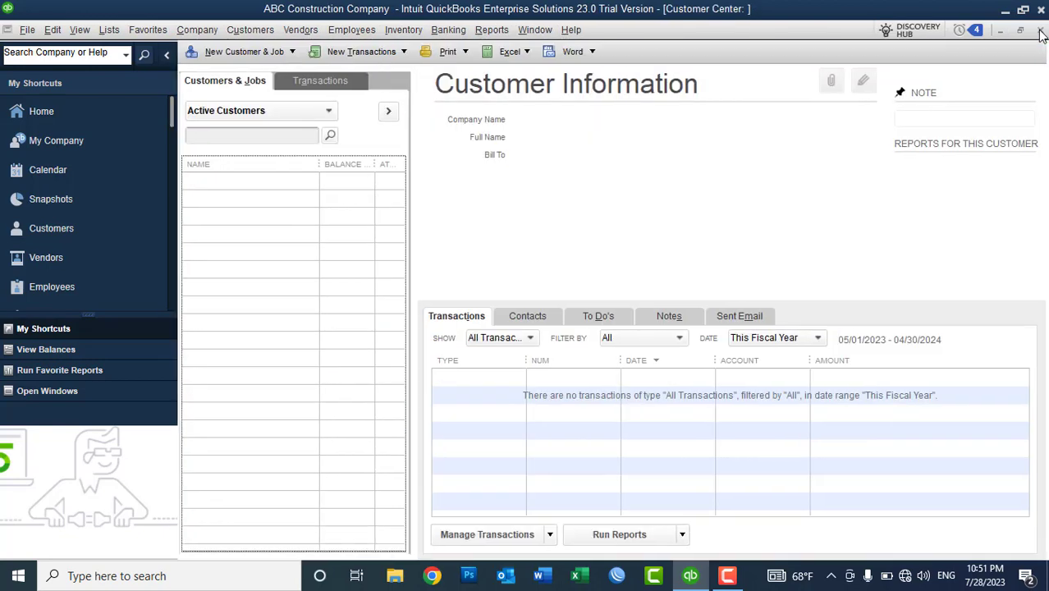
click(1039, 31)
Step: Review the Sales Tax Group type and its tax item choices in a new item from the Item List, and cancel without saving
click(109, 29)
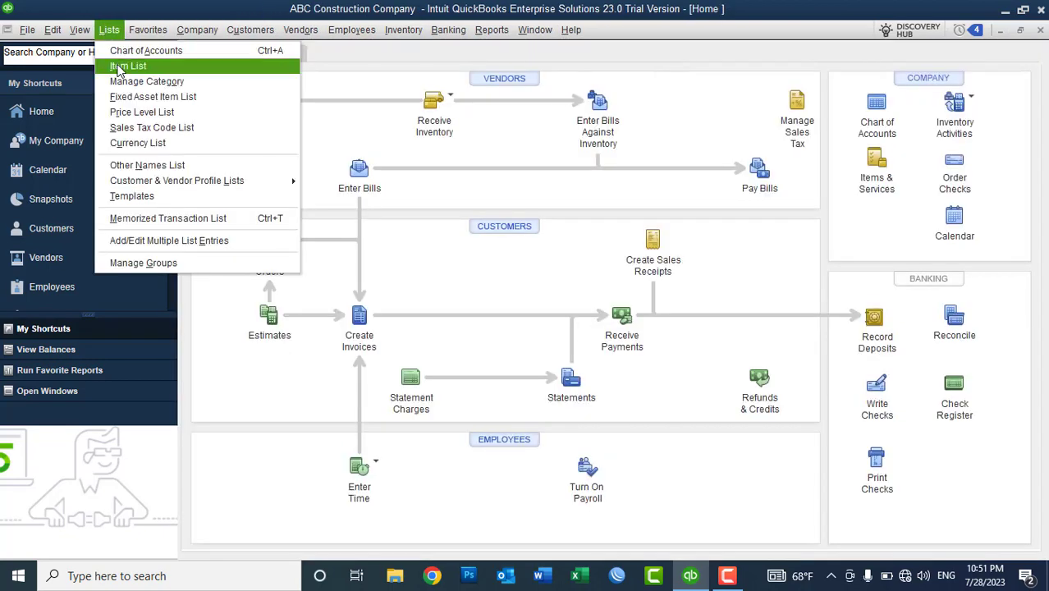
click(123, 66)
right_click(446, 134)
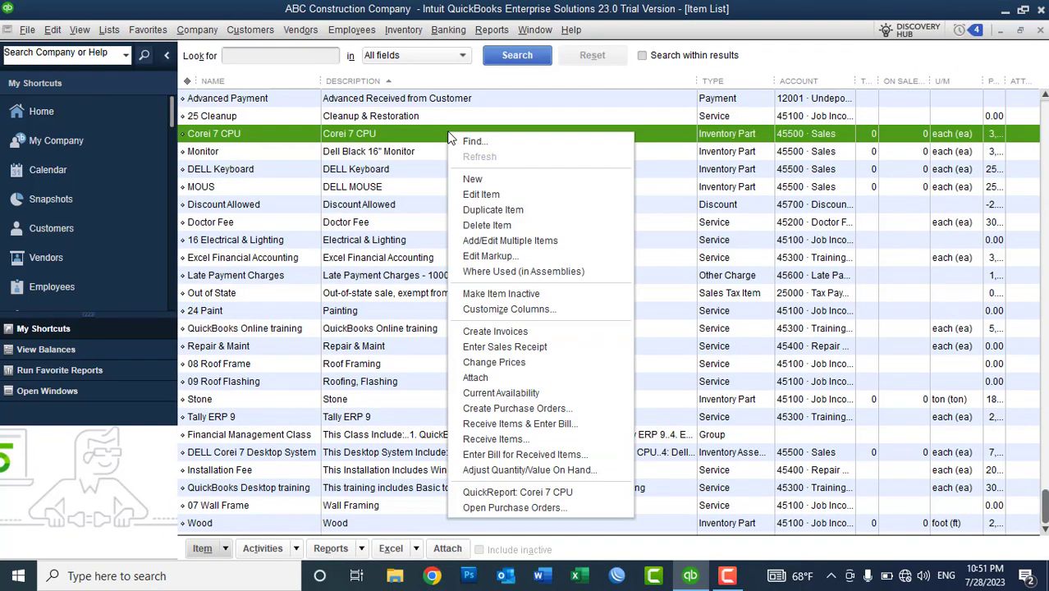
click(480, 176)
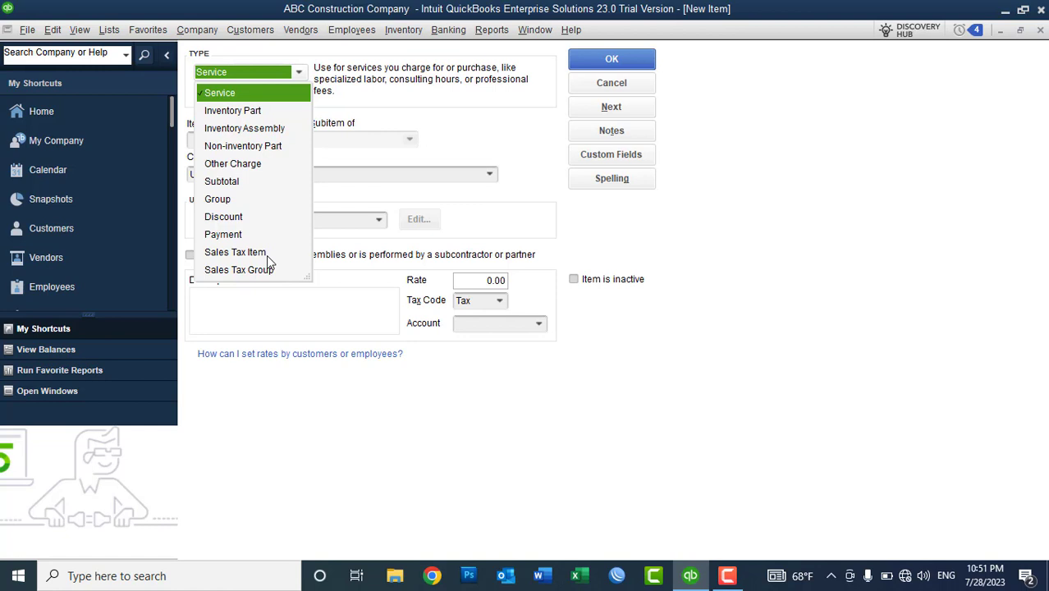
click(215, 274)
click(224, 261)
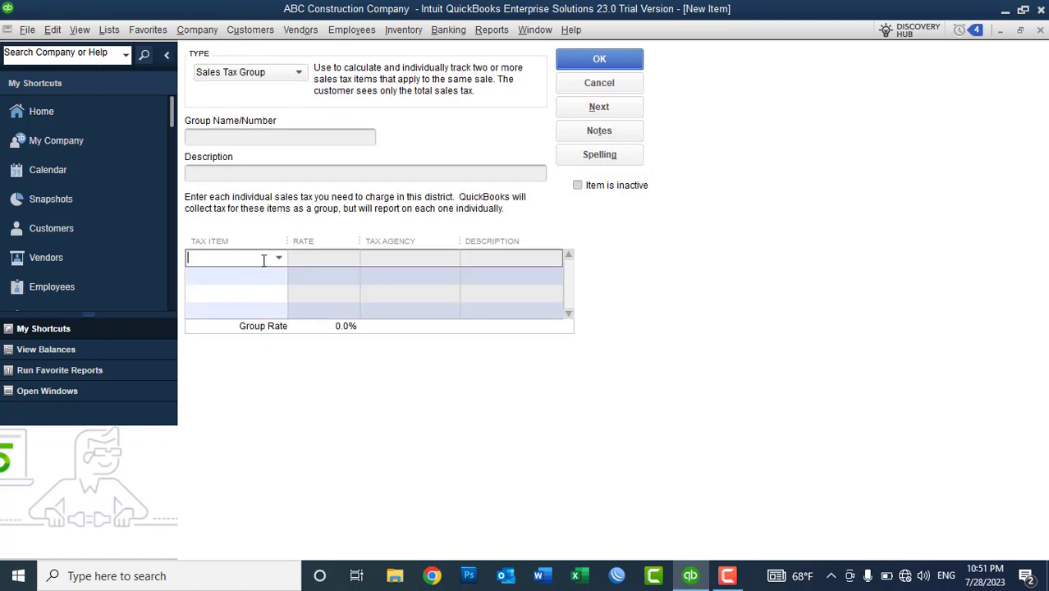
click(279, 261)
click(274, 191)
click(596, 92)
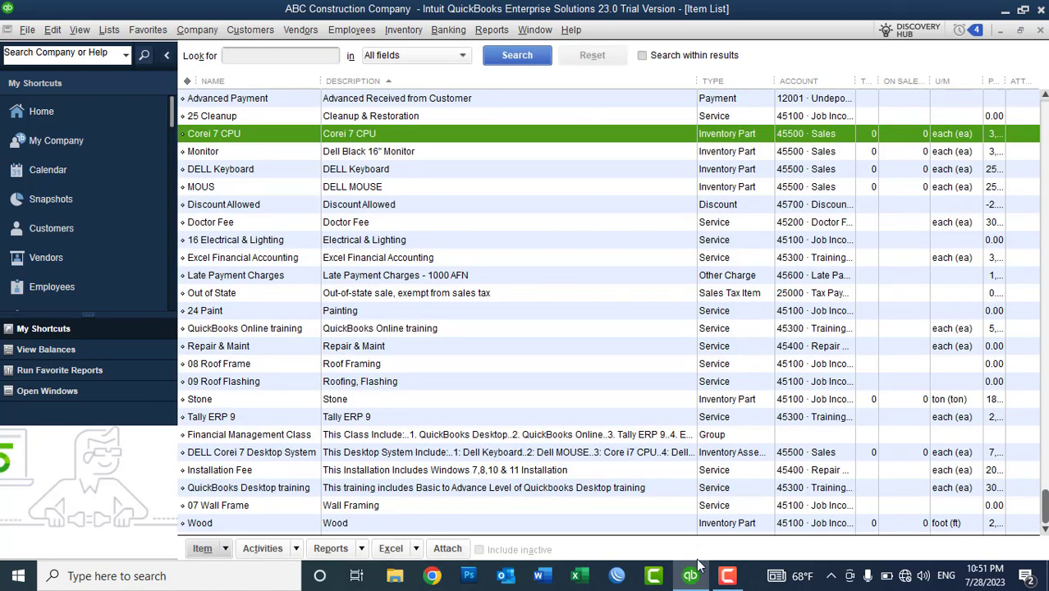
right_click(523, 190)
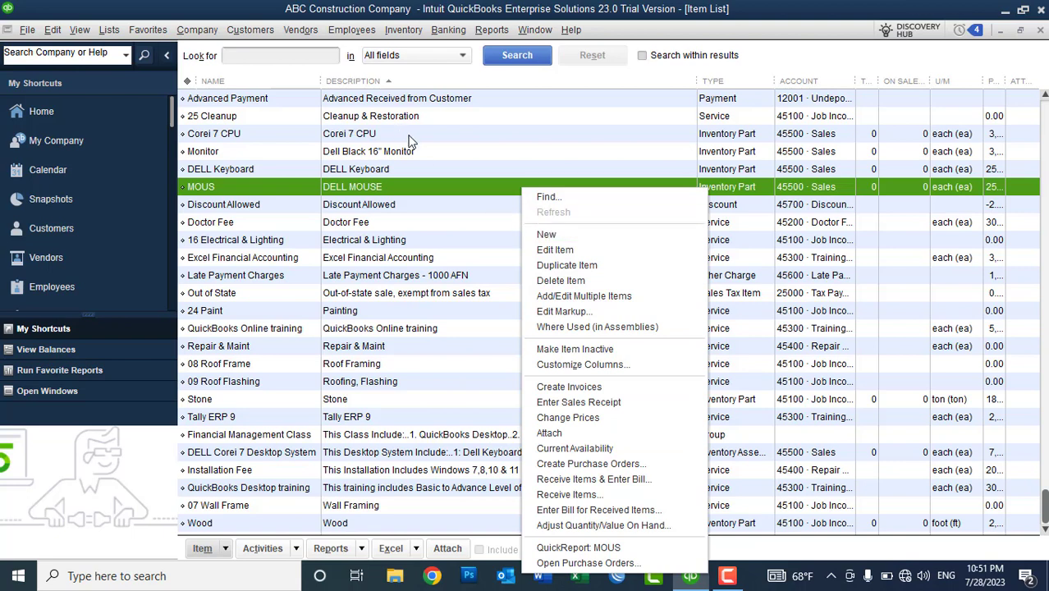
click(440, 167)
click(108, 29)
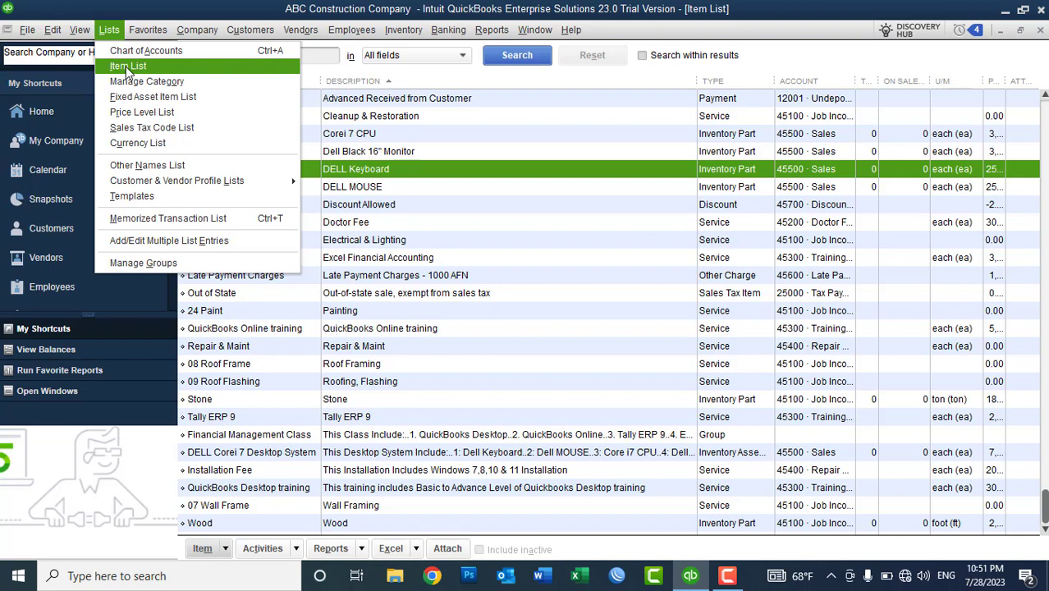
click(480, 140)
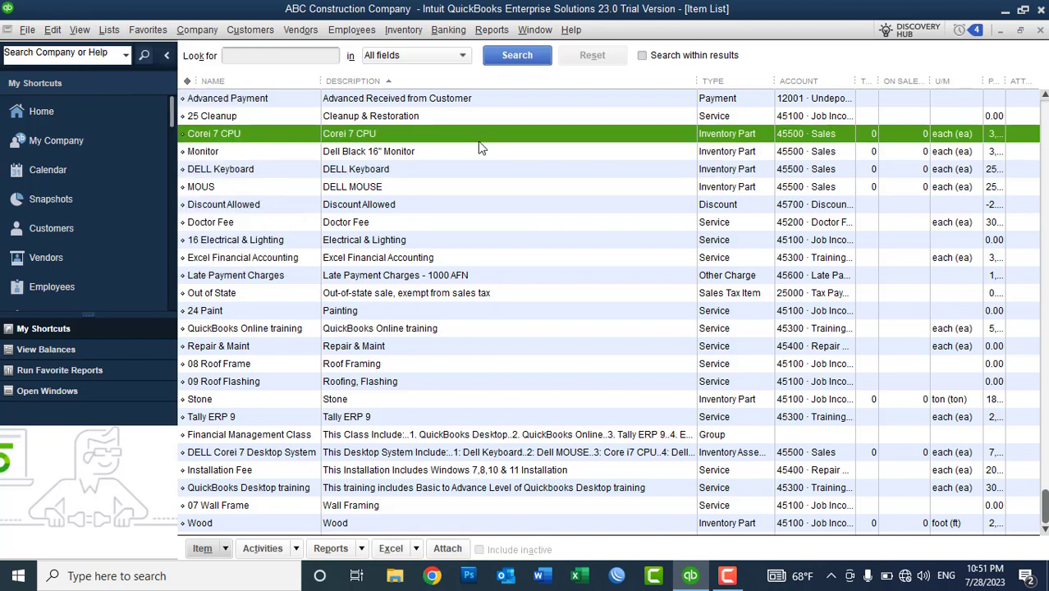